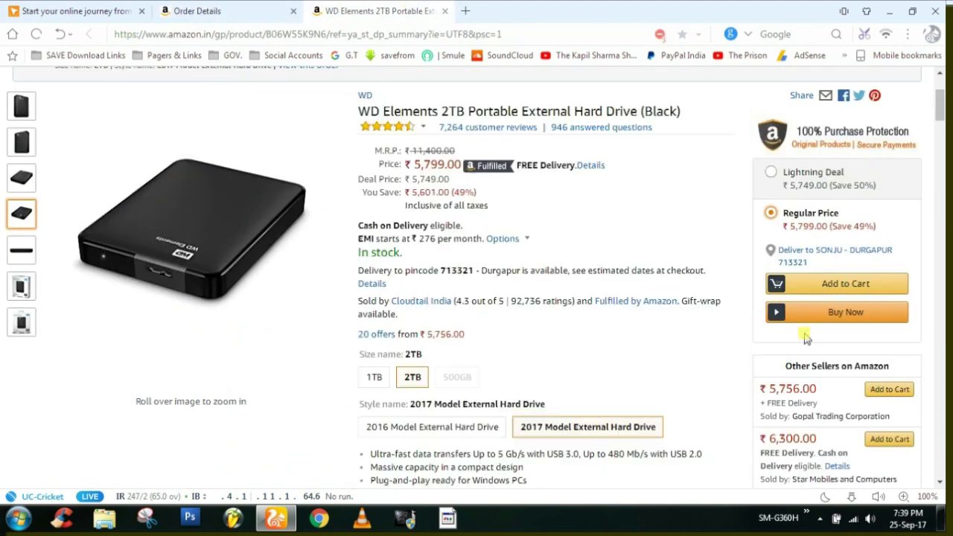
Review the regular price on the WD Elements 2TB product page, then switch to the order details.
{"action": "mouse_move", "coordinate": [783, 233]}
{"action": "left_mouse_down"}
{"action": "mouse_move", "coordinate": [814, 230]}
{"action": "mouse_move", "coordinate": [782, 260]}
{"action": "mouse_move", "coordinate": [796, 244]}
{"action": "left_mouse_up"}
{"action": "left_click", "coordinate": [683, 274]}
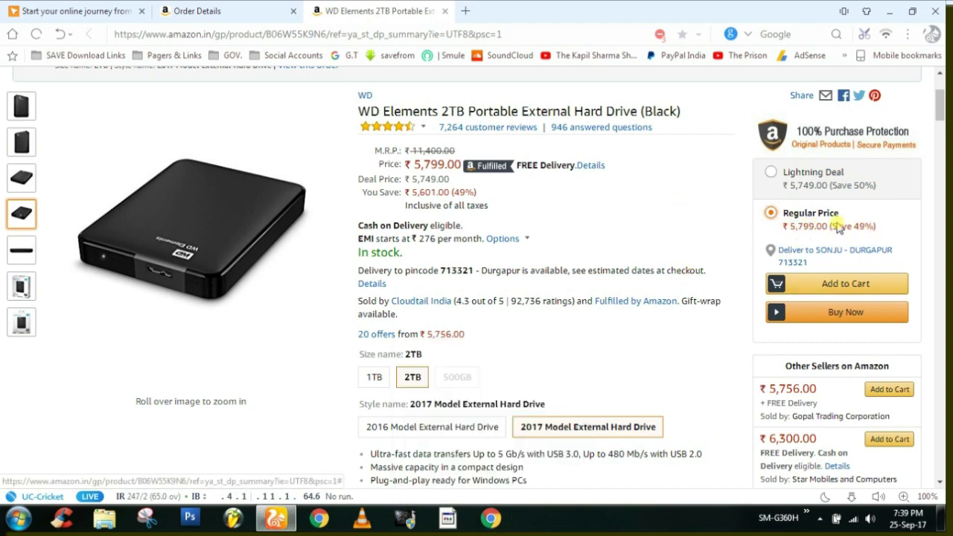
{"action": "left_click", "coordinate": [248, 13]}
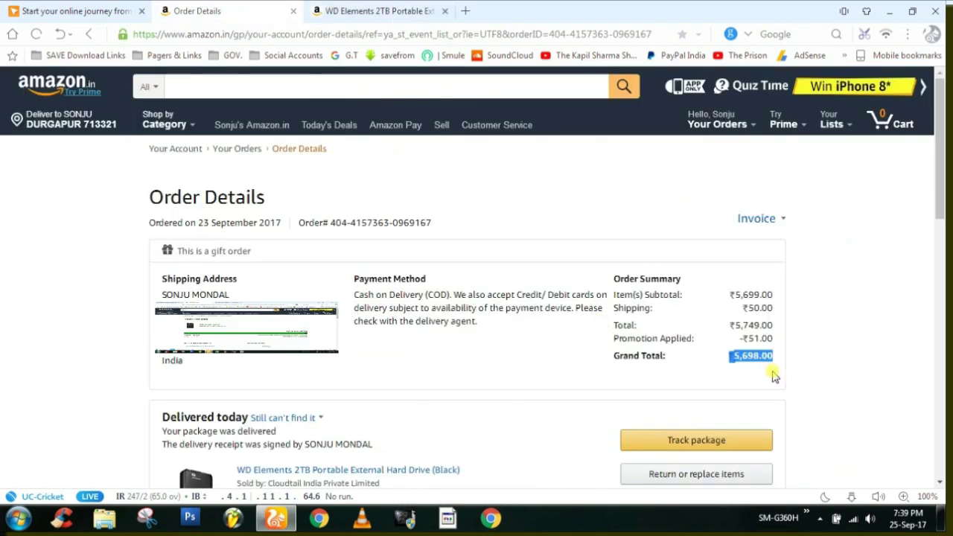
Examine the delivered hard drive's return window and seller in the order details, and compare with its product page.
{"action": "scroll", "coordinate": [771, 376], "scroll_direction": "down", "scroll_amount": 3}
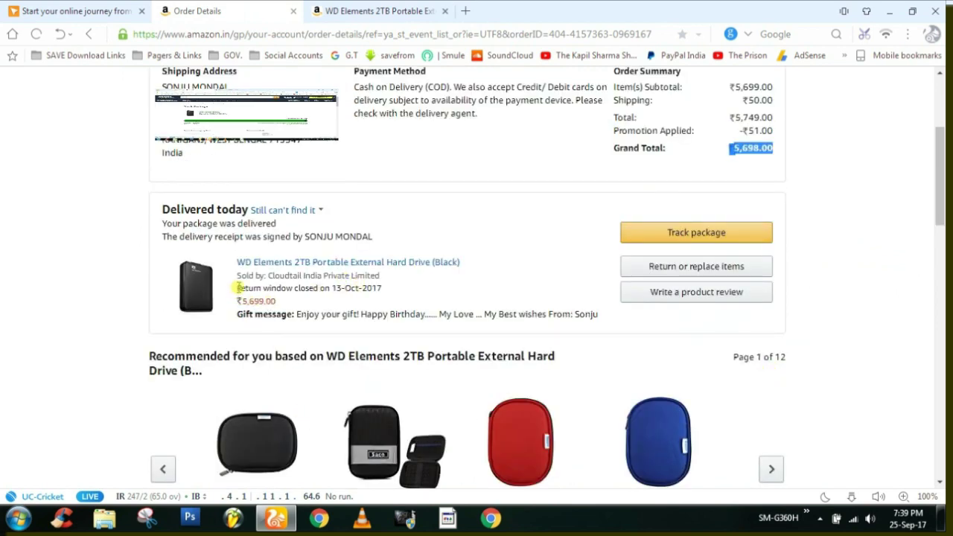
{"action": "left_click_drag", "start_coordinate": [238, 287], "coordinate": [399, 295]}
{"action": "left_click", "coordinate": [451, 292]}
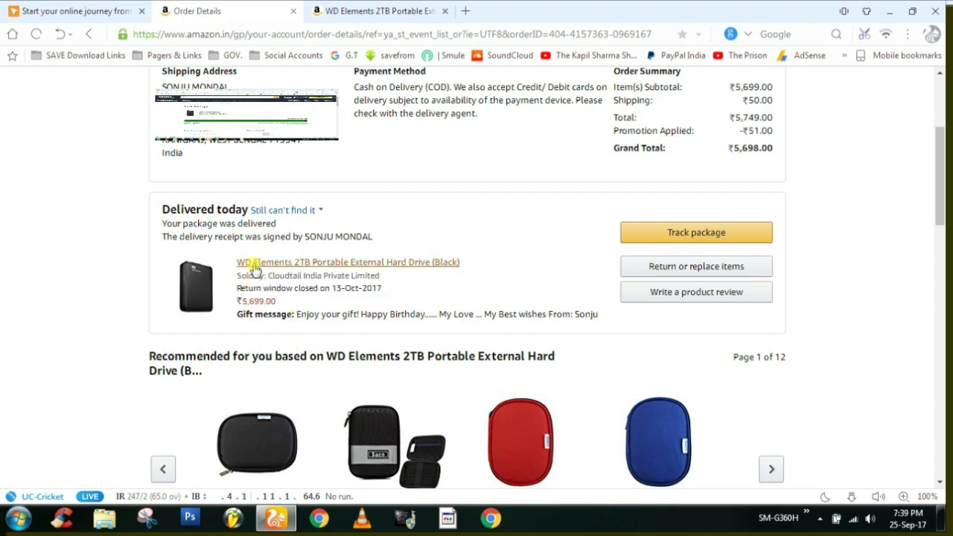
{"action": "left_click_drag", "start_coordinate": [234, 279], "coordinate": [417, 287]}
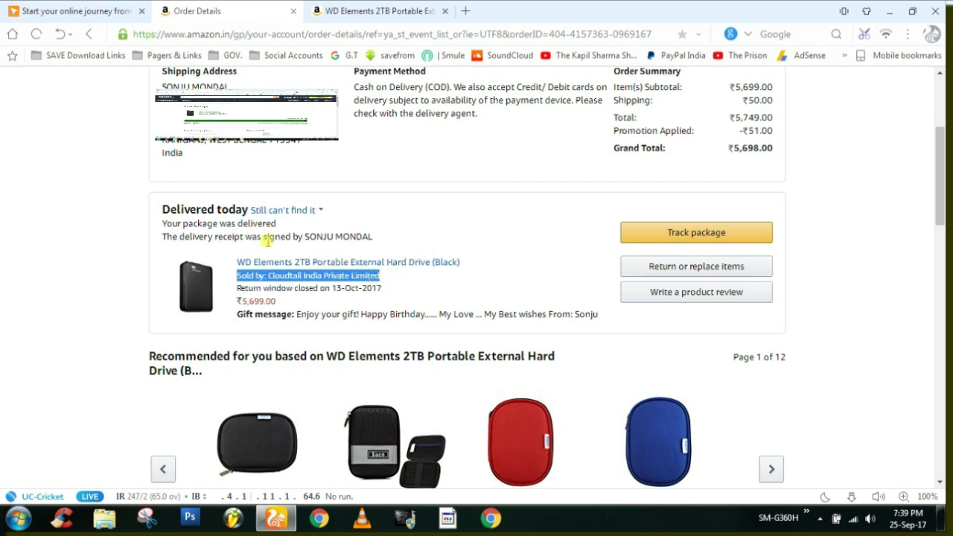
{"action": "scroll", "coordinate": [466, 310], "scroll_direction": "up", "scroll_amount": 3}
{"action": "left_click", "coordinate": [346, 10]}
{"action": "left_click", "coordinate": [198, 10]}
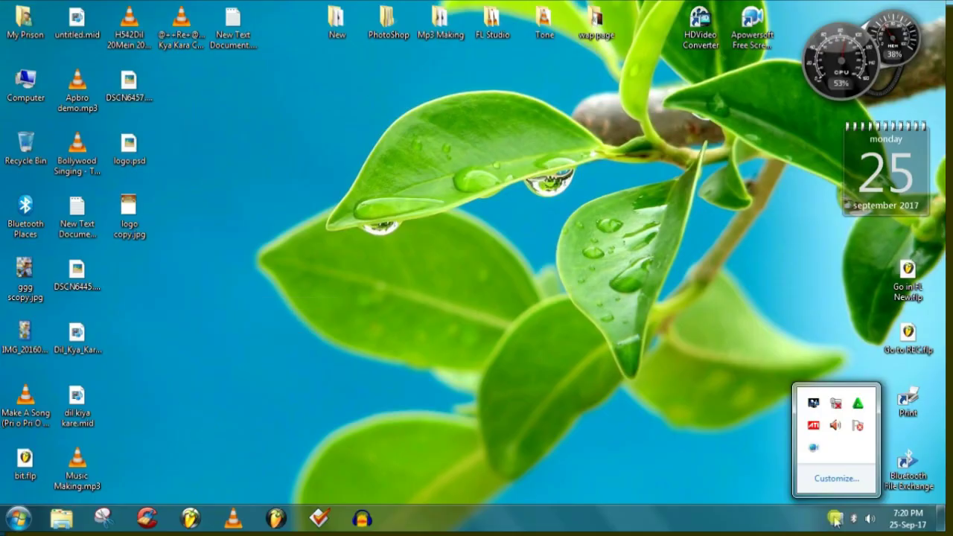
Open Computer to examine the hard disk drives listed before the external drive is connected, then minimize the window.
{"action": "left_click", "coordinate": [530, 378]}
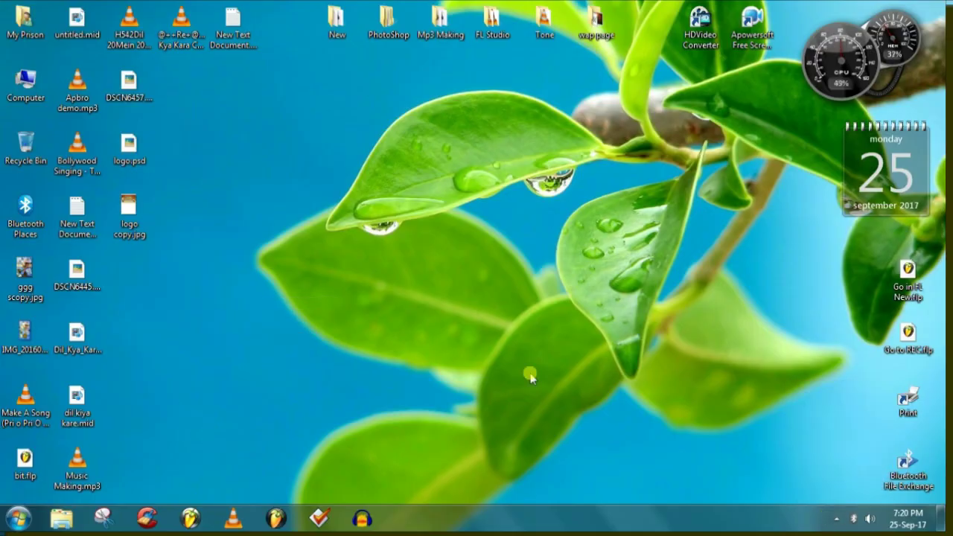
{"action": "double_click", "coordinate": [15, 68]}
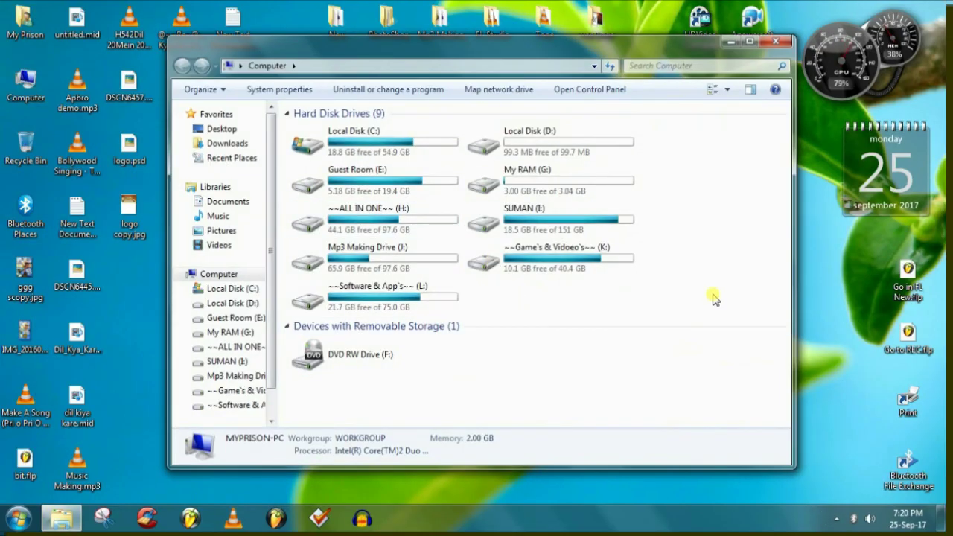
{"action": "left_click_drag", "start_coordinate": [691, 296], "coordinate": [511, 333]}
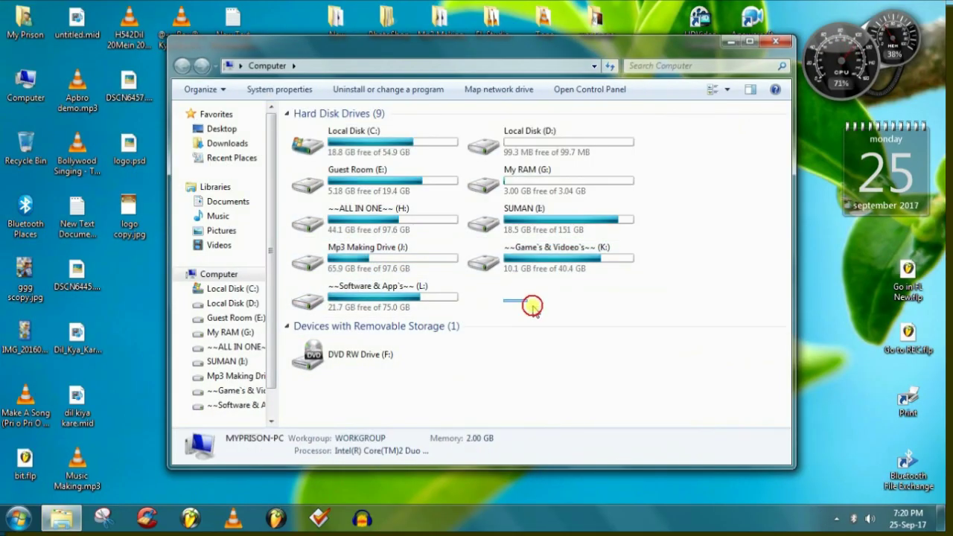
{"action": "left_click", "coordinate": [687, 112]}
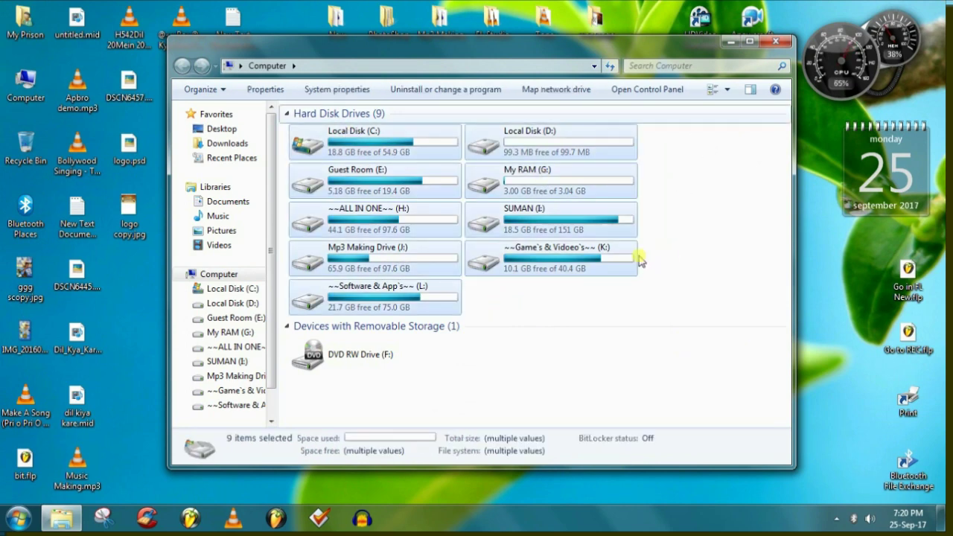
{"action": "left_click", "coordinate": [706, 180]}
{"action": "left_click_drag", "start_coordinate": [712, 172], "coordinate": [717, 283]}
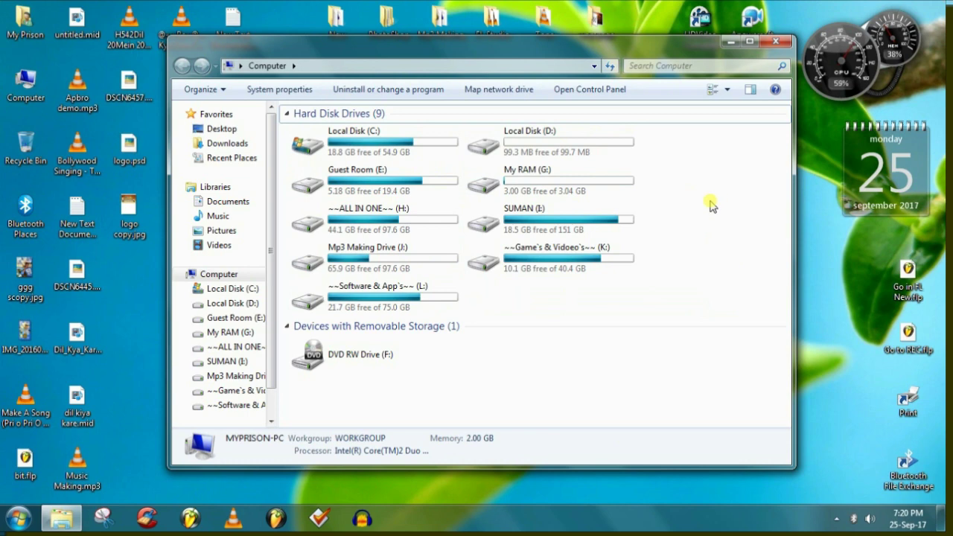
{"action": "left_click", "coordinate": [730, 42]}
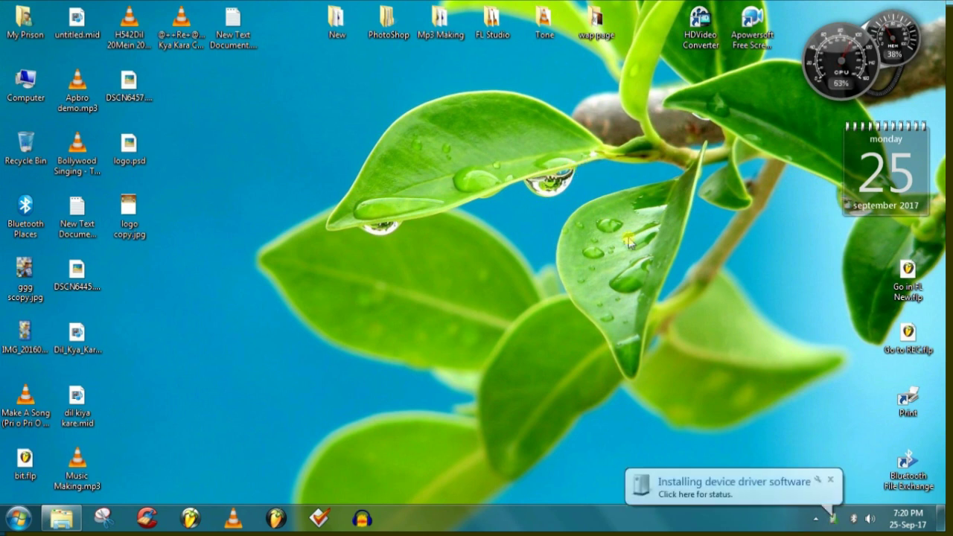
Check the driver installation status of the external drive, dismissing the virus scan result and the installation window.
{"action": "left_click", "coordinate": [774, 491]}
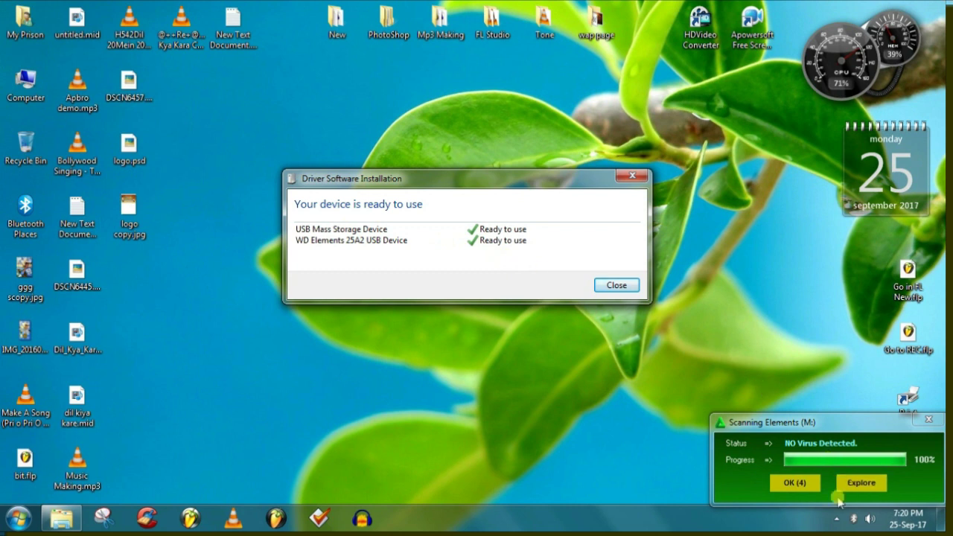
{"action": "left_click", "coordinate": [771, 482]}
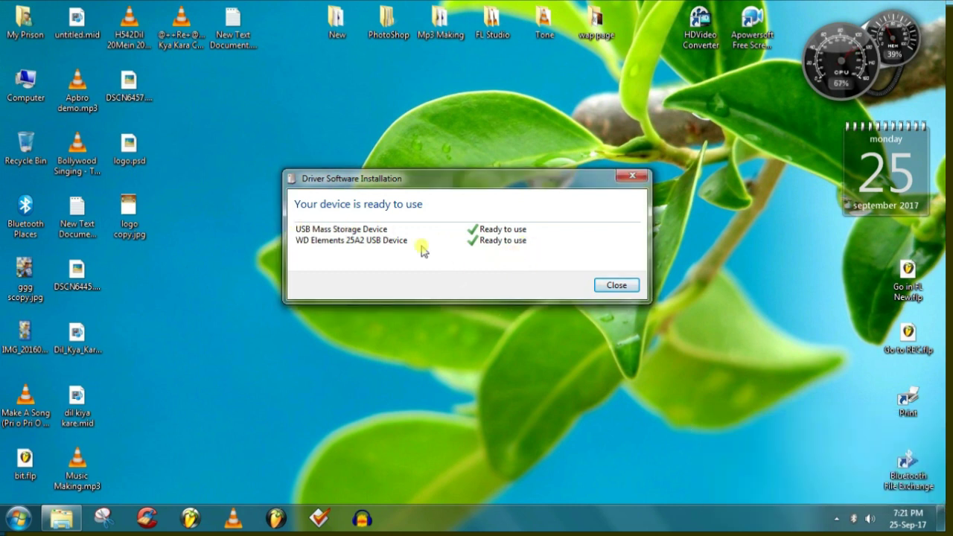
{"action": "left_click", "coordinate": [617, 285]}
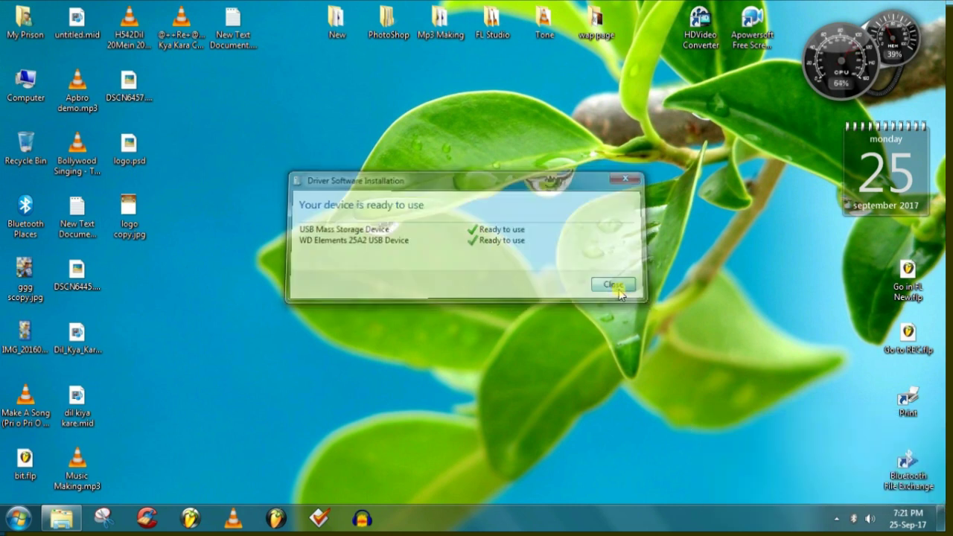
{"action": "left_click", "coordinate": [835, 519]}
{"action": "left_click", "coordinate": [835, 519]}
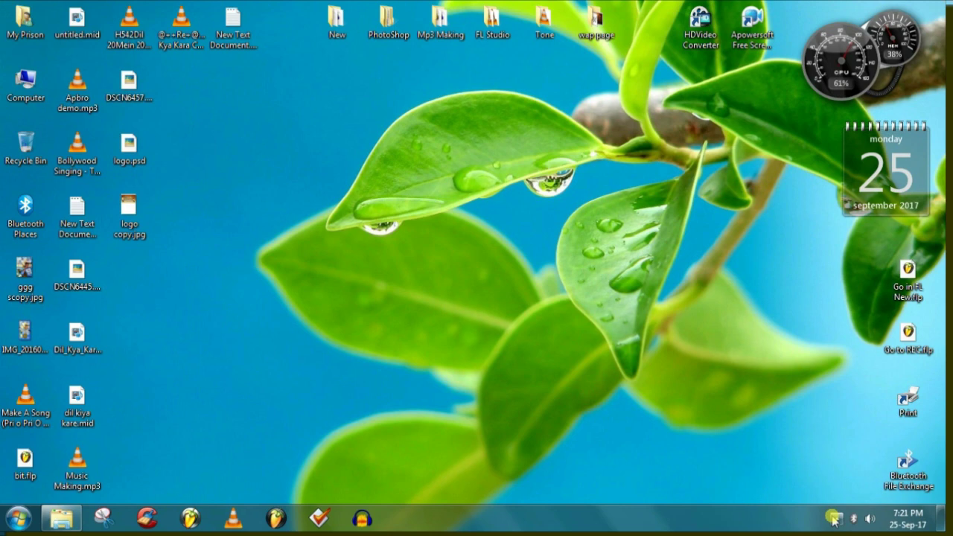
Reopen Computer, look inside the newly connected Local Disk (M:), and return to the drive list.
{"action": "double_click", "coordinate": [30, 89]}
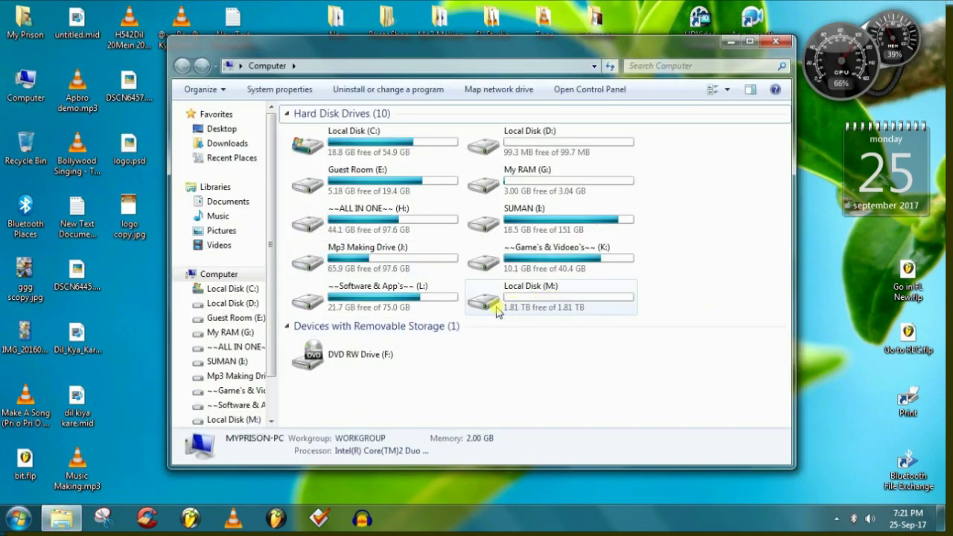
{"action": "left_click", "coordinate": [506, 313]}
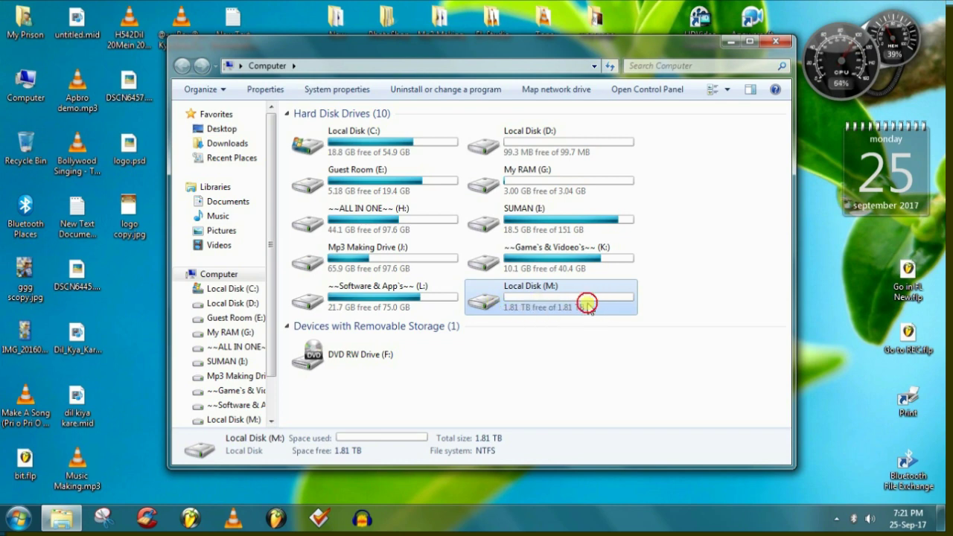
{"action": "double_click", "coordinate": [587, 304]}
{"action": "left_click", "coordinate": [181, 66]}
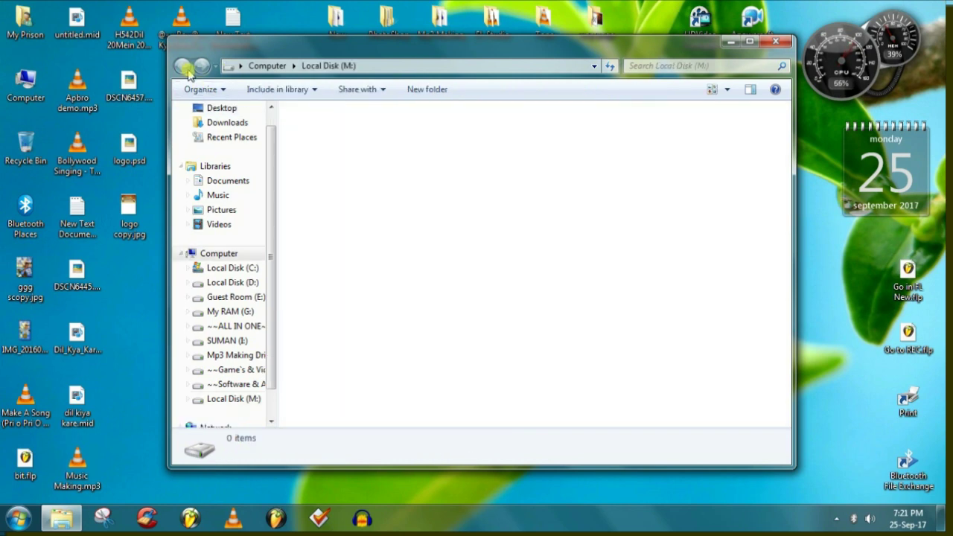
{"action": "left_click_drag", "start_coordinate": [495, 298], "coordinate": [596, 308]}
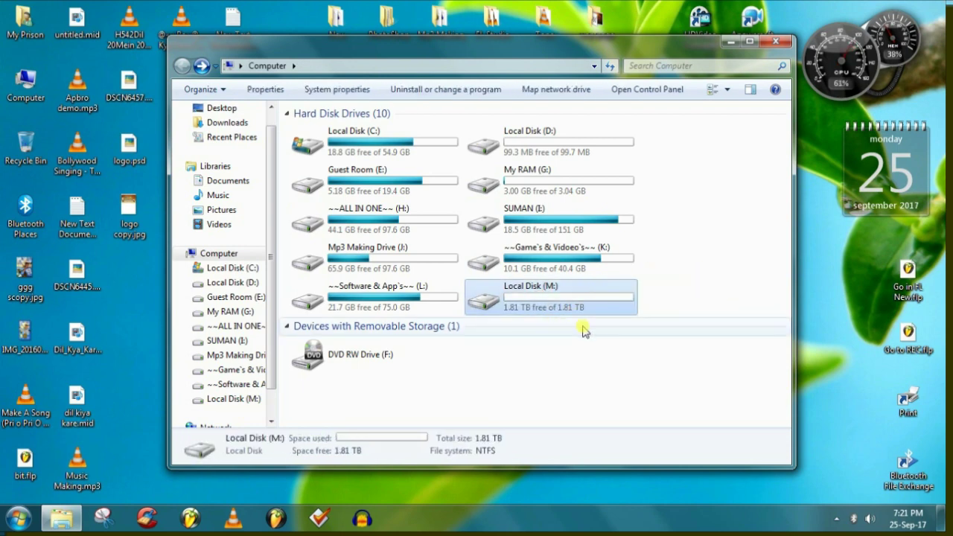
Examine the used space, free space and capacity of Local Disk (M:) in its properties, then close them.
{"action": "right_click", "coordinate": [571, 307]}
{"action": "left_click", "coordinate": [599, 291]}
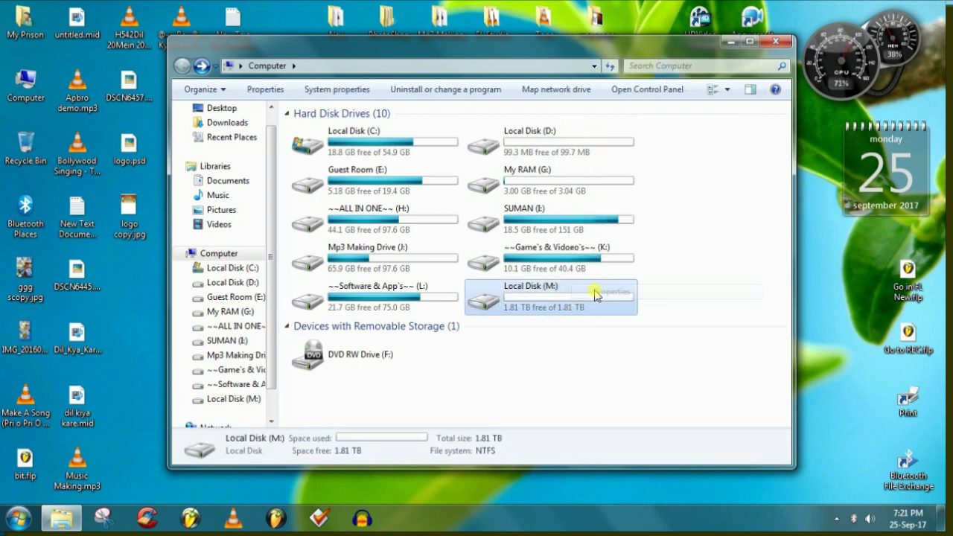
{"action": "left_click_drag", "start_coordinate": [660, 169], "coordinate": [407, 80]}
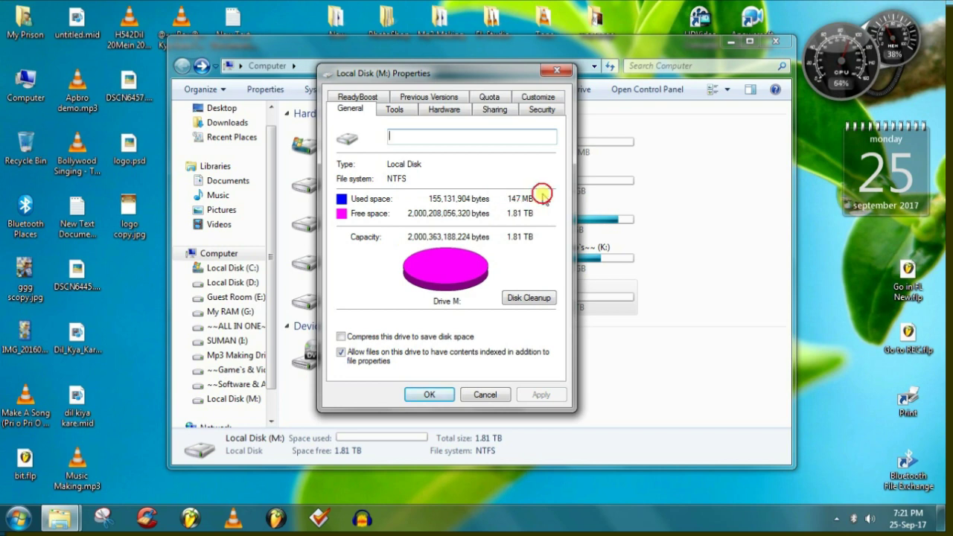
{"action": "left_click", "coordinate": [556, 70]}
Quick-format Local Disk (M:) as NTFS with device defaults restored, default allocation size and the volume label Elements.
{"action": "right_click", "coordinate": [551, 311]}
{"action": "left_click", "coordinate": [581, 210]}
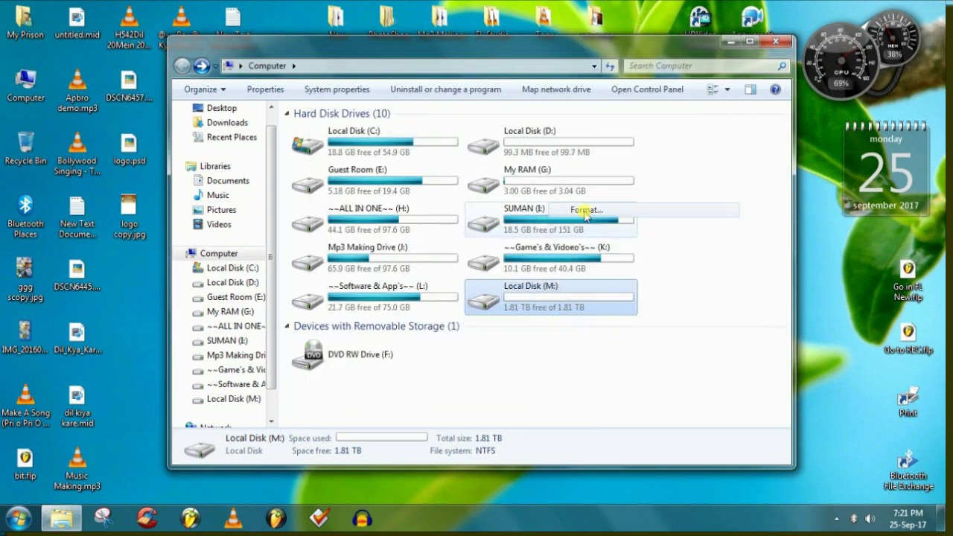
{"action": "left_click_drag", "start_coordinate": [320, 165], "coordinate": [369, 108]}
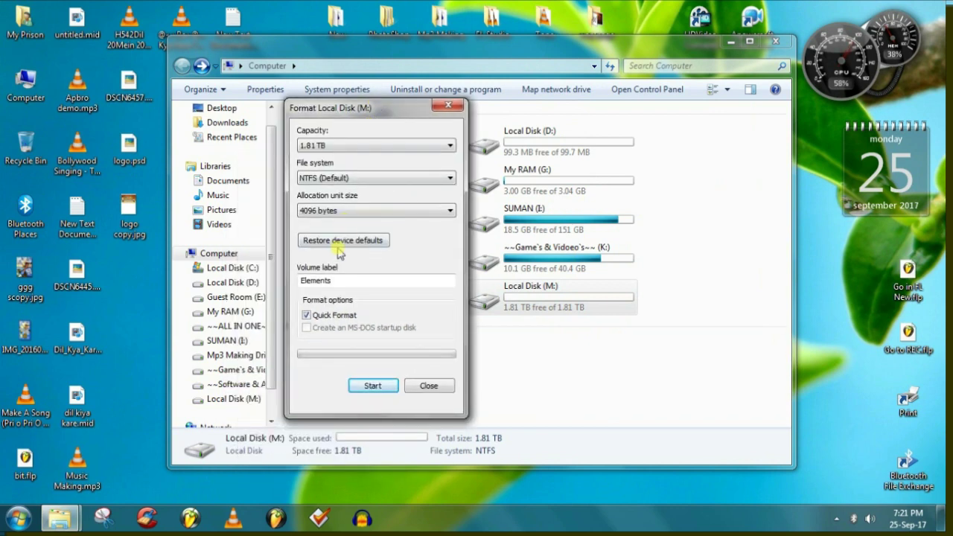
{"action": "left_click", "coordinate": [336, 241]}
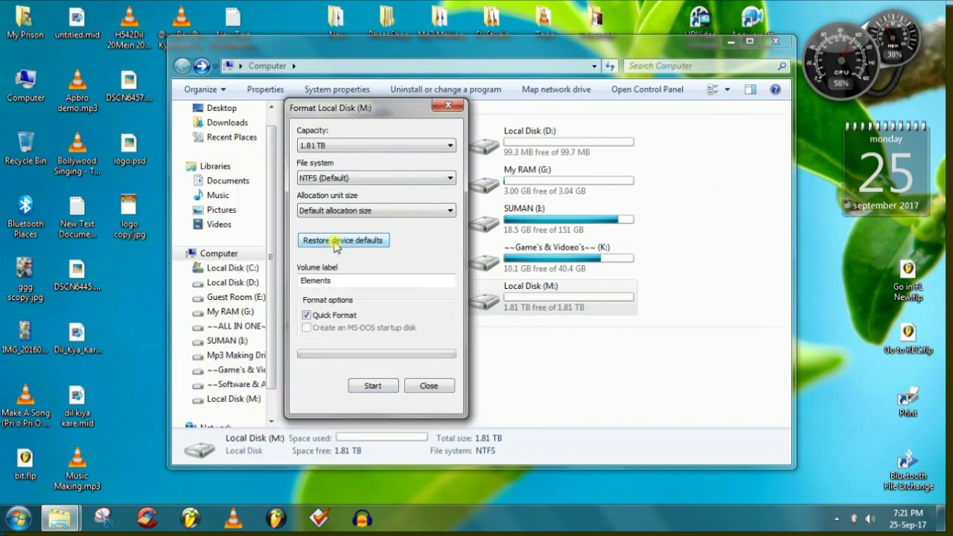
{"action": "left_click", "coordinate": [373, 387]}
{"action": "left_click", "coordinate": [506, 261]}
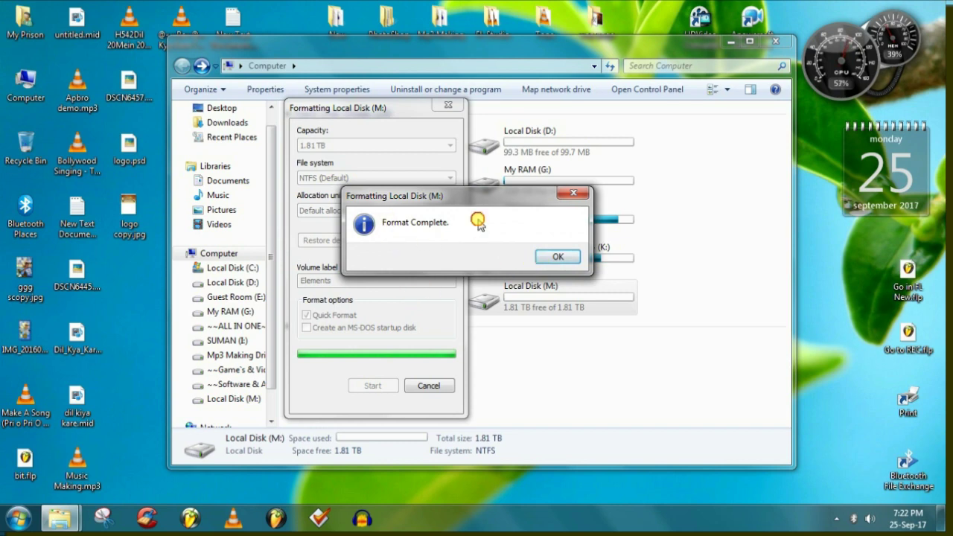
{"action": "left_click", "coordinate": [558, 257]}
{"action": "left_click", "coordinate": [425, 385]}
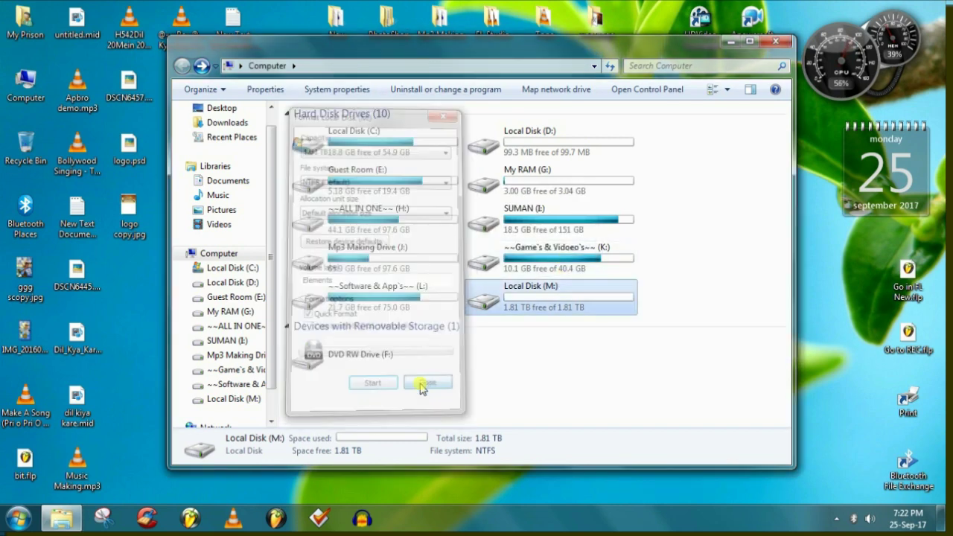
Check the contents of the freshly formatted Local Disk (M:) and return to the drive list.
{"action": "left_click", "coordinate": [674, 300]}
{"action": "double_click", "coordinate": [541, 300]}
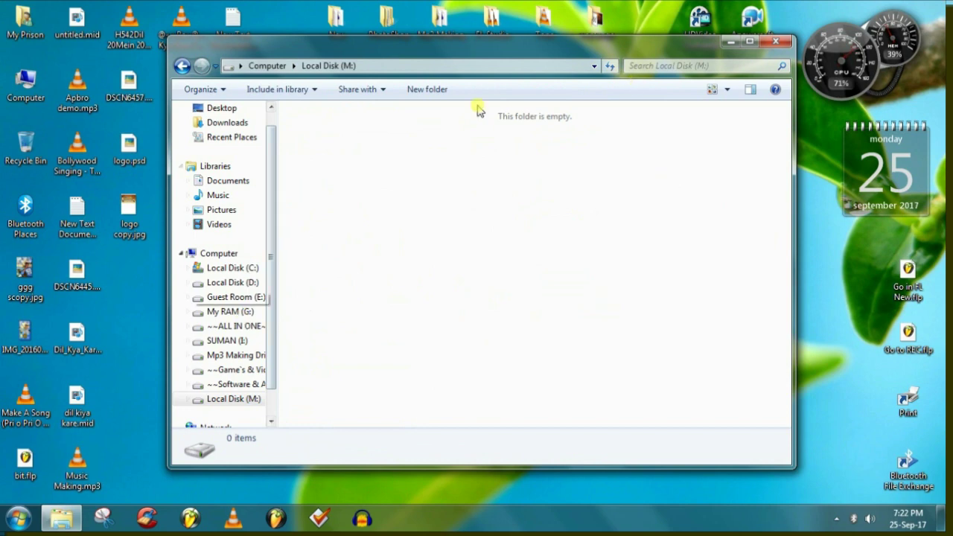
{"action": "key", "text": "BackSpace"}
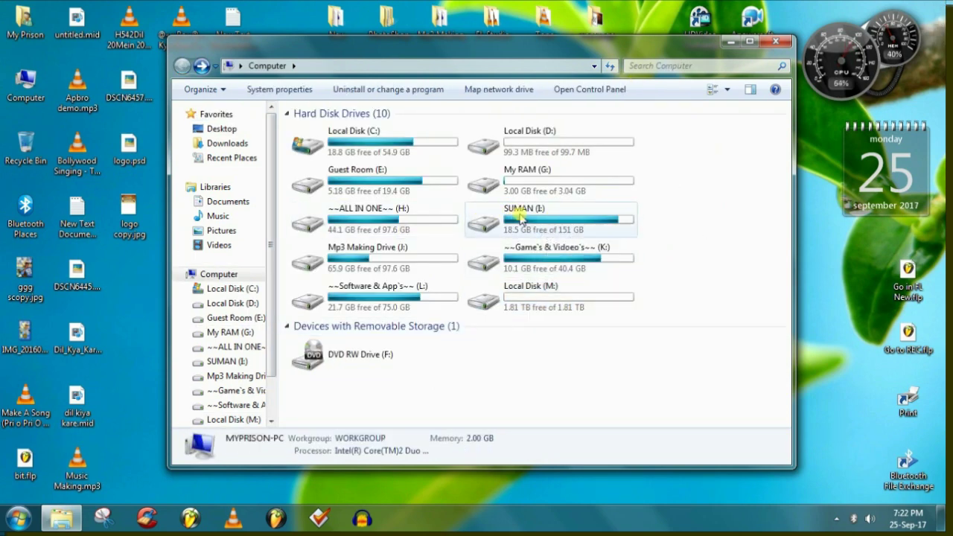
Open the MOVIE'S folder on drive I:.
{"action": "double_click", "coordinate": [521, 217]}
{"action": "double_click", "coordinate": [409, 165]}
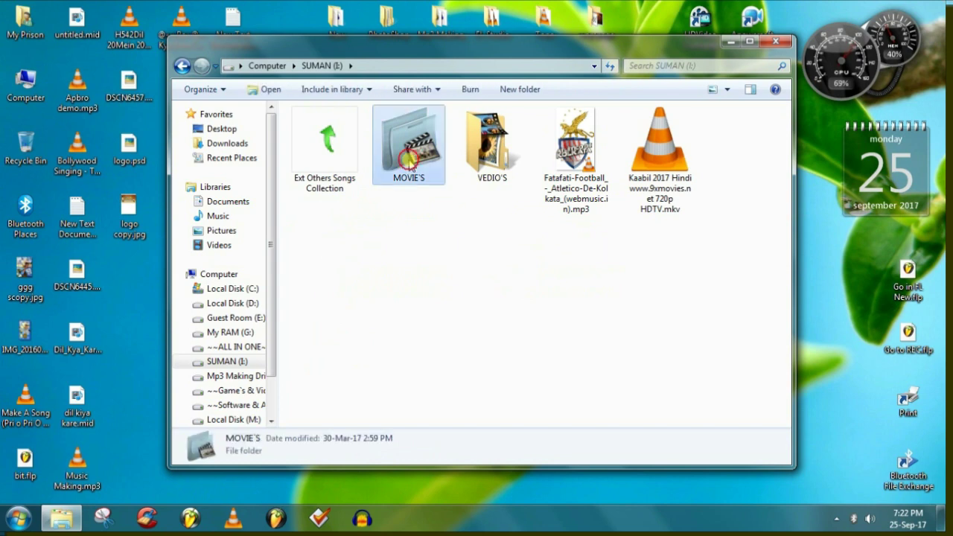
{"action": "left_click_drag", "start_coordinate": [763, 413], "coordinate": [521, 368]}
{"action": "left_click", "coordinate": [500, 385]}
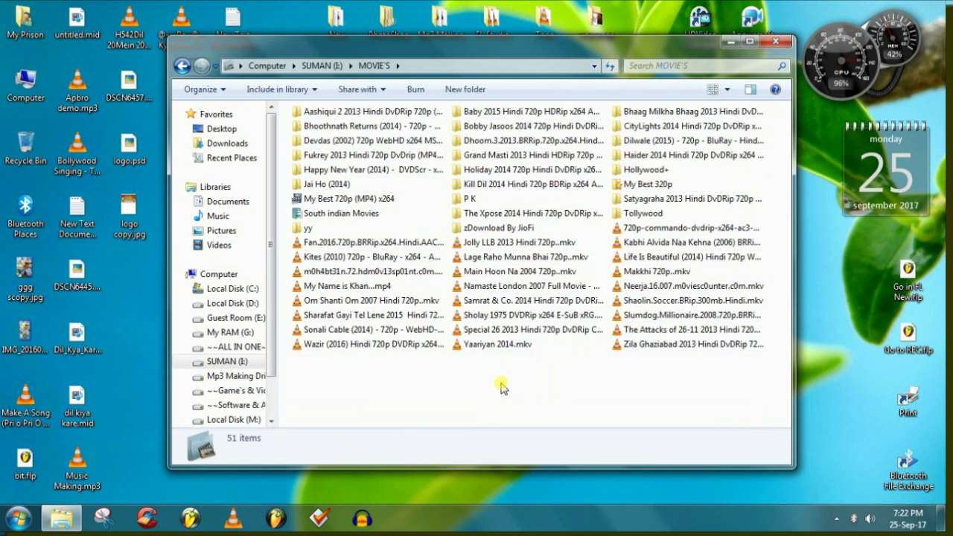
Look through the video files in the zDownload By JioFi folder, then return to MOVIE'S.
{"action": "left_click", "coordinate": [484, 230]}
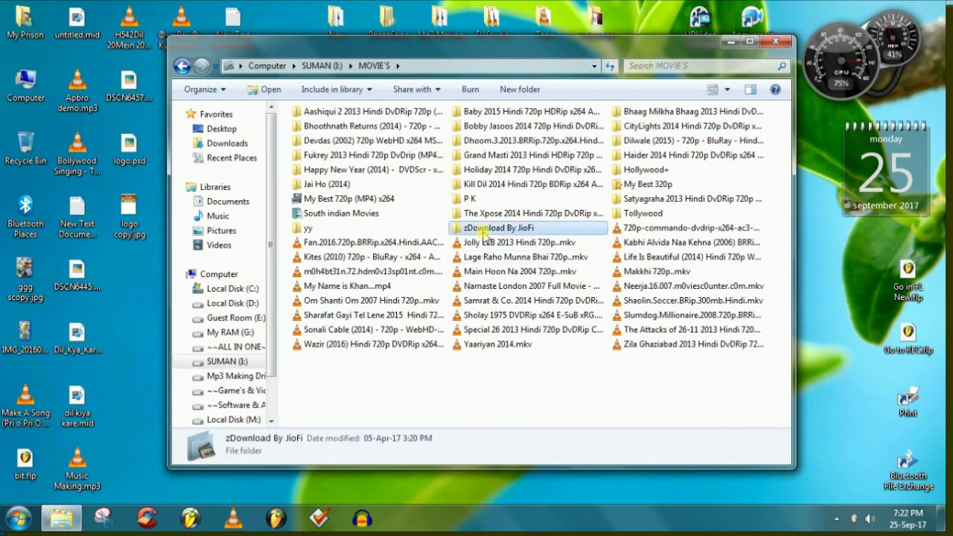
{"action": "double_click", "coordinate": [484, 230]}
{"action": "scroll", "coordinate": [515, 272], "scroll_direction": "down", "scroll_amount": 2}
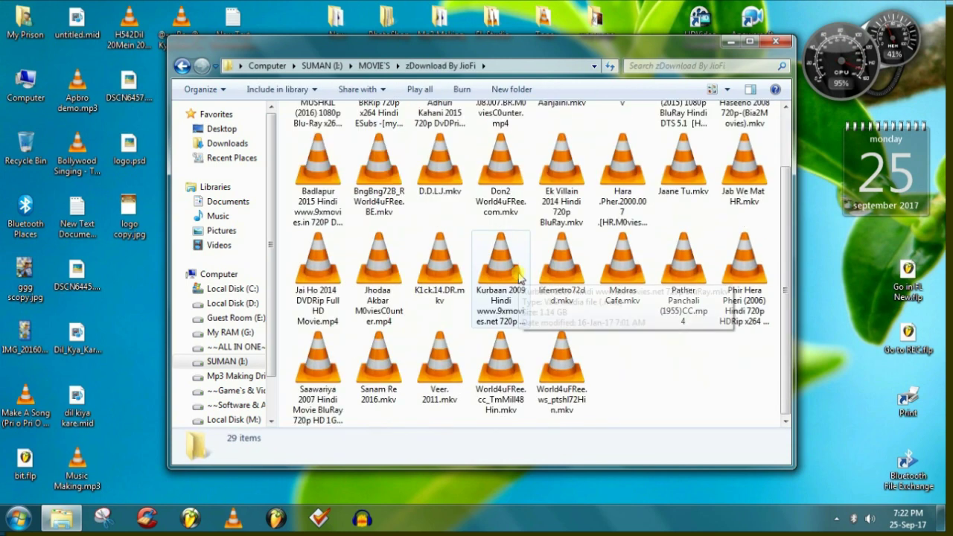
{"action": "scroll", "coordinate": [438, 311], "scroll_direction": "up", "scroll_amount": 2}
{"action": "left_click", "coordinate": [181, 65]}
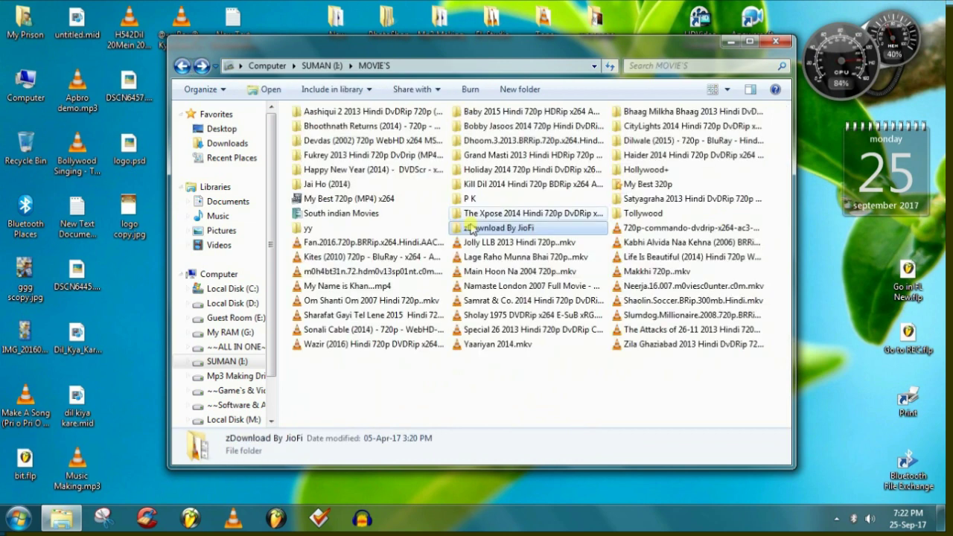
Check the total size of the zDownload By JioFi folder in its properties, then close the properties.
{"action": "right_click", "coordinate": [505, 228]}
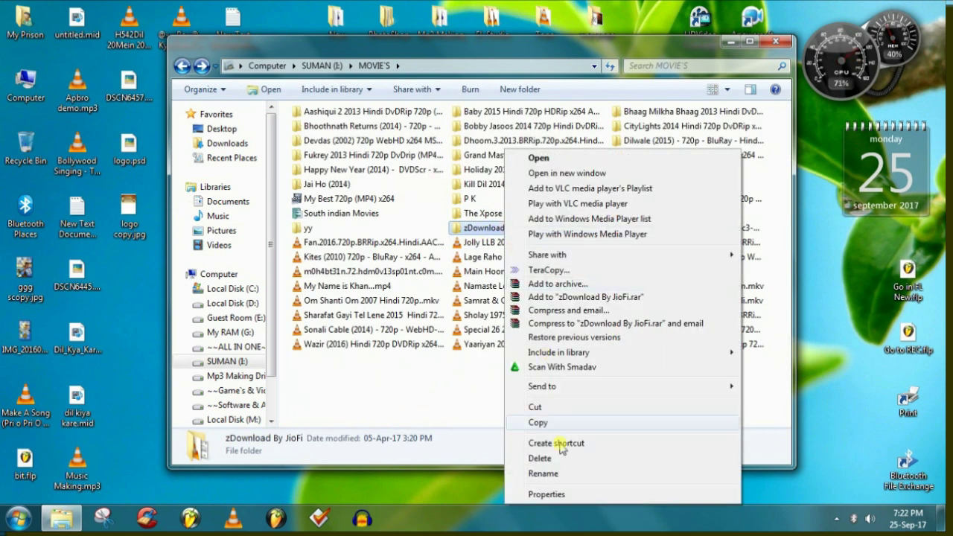
{"action": "left_click", "coordinate": [550, 494]}
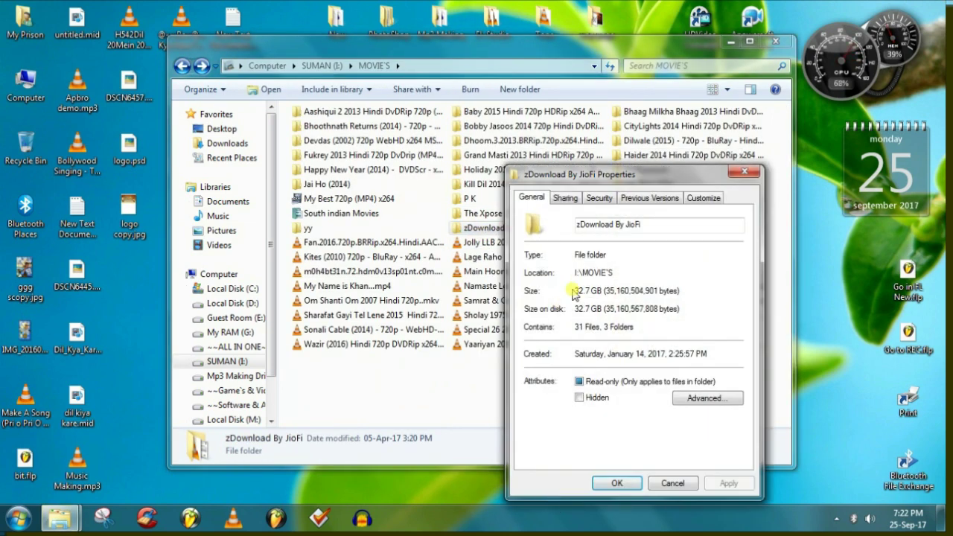
{"action": "left_click_drag", "start_coordinate": [576, 291], "coordinate": [691, 291]}
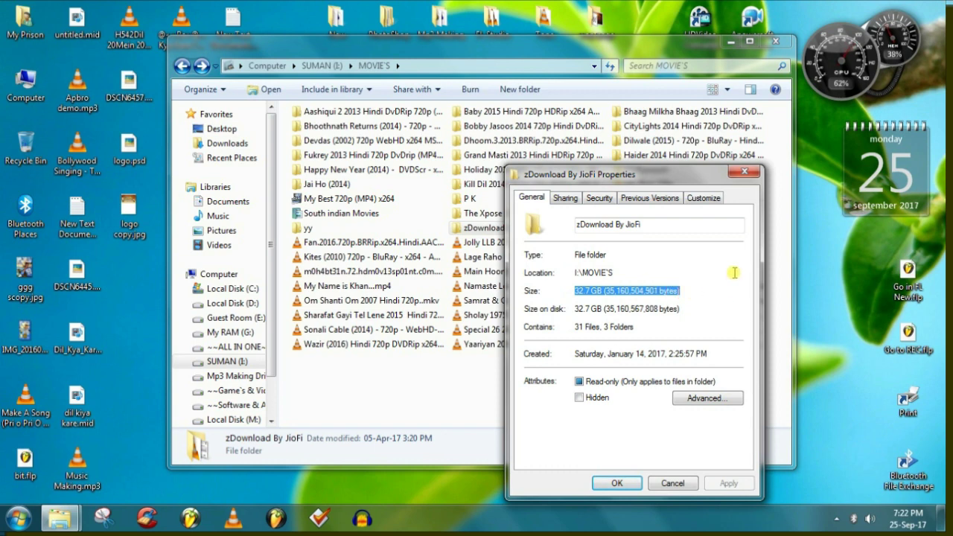
{"action": "left_click", "coordinate": [743, 172]}
Copy the zDownload By JioFi folder from MOVIE'S and paste it into Local Disk (M:).
{"action": "right_click", "coordinate": [496, 227]}
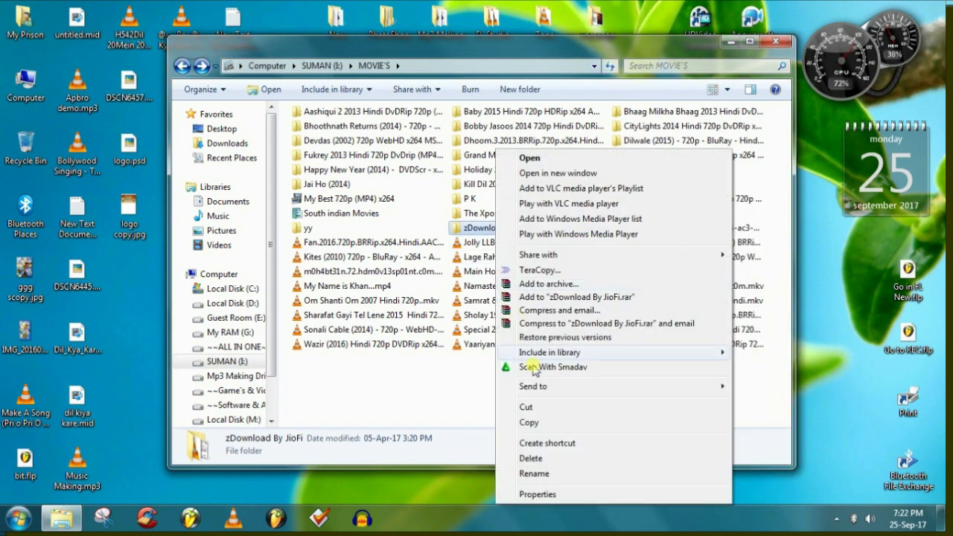
{"action": "left_click", "coordinate": [527, 421]}
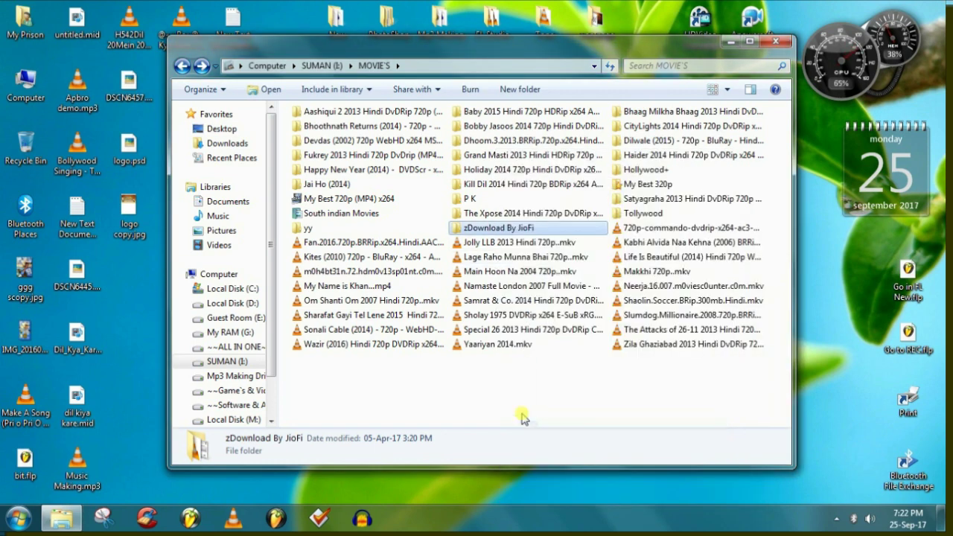
{"action": "left_click", "coordinate": [183, 67]}
{"action": "left_click", "coordinate": [182, 67]}
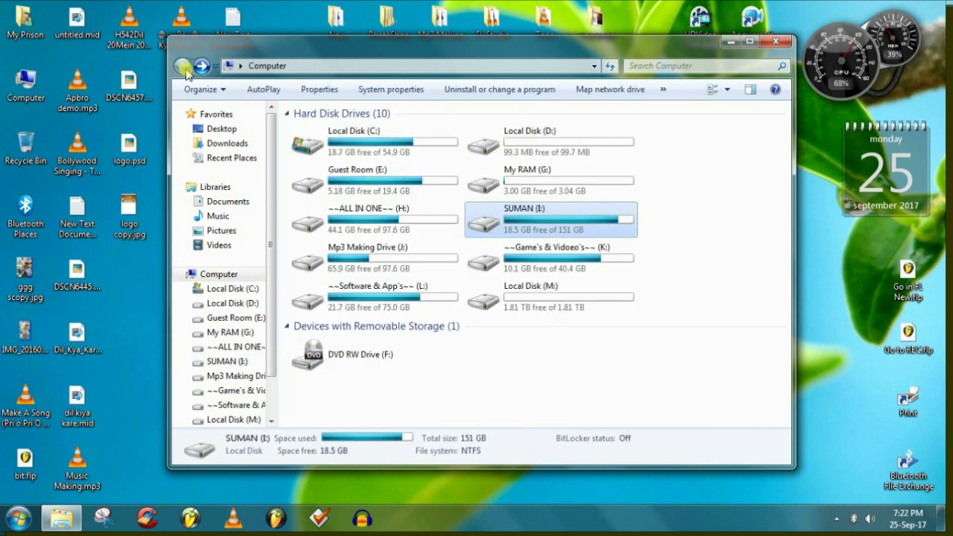
{"action": "double_click", "coordinate": [527, 302]}
{"action": "right_click", "coordinate": [401, 176]}
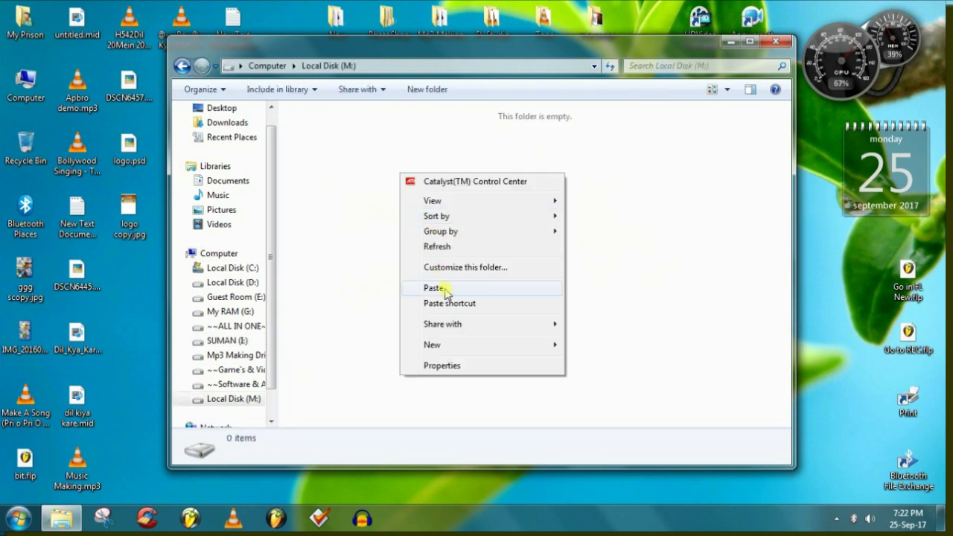
{"action": "left_click", "coordinate": [452, 288]}
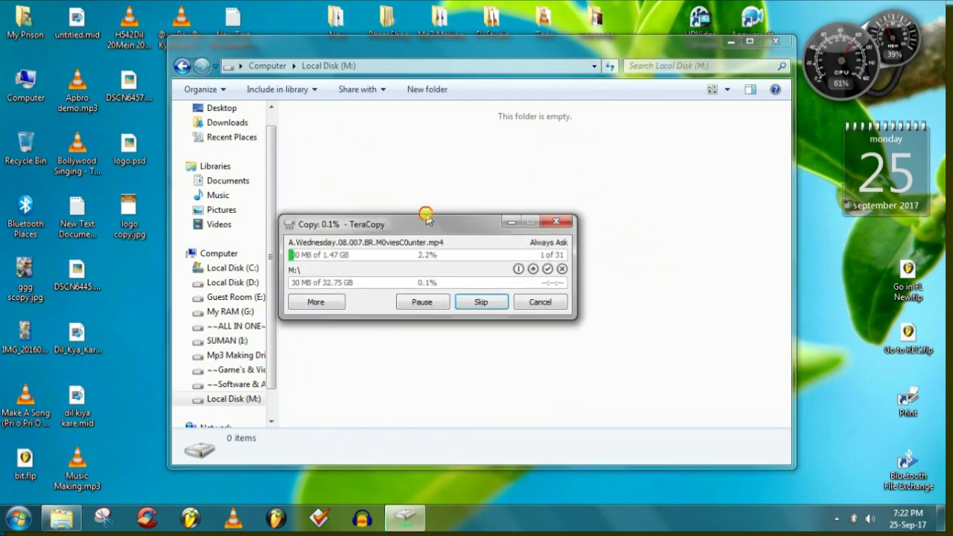
Watch the TeraCopy transfer speed until the first movie is copied, then pause and cancel the remaining transfer and close TeraCopy.
{"action": "left_click_drag", "start_coordinate": [424, 225], "coordinate": [455, 175]}
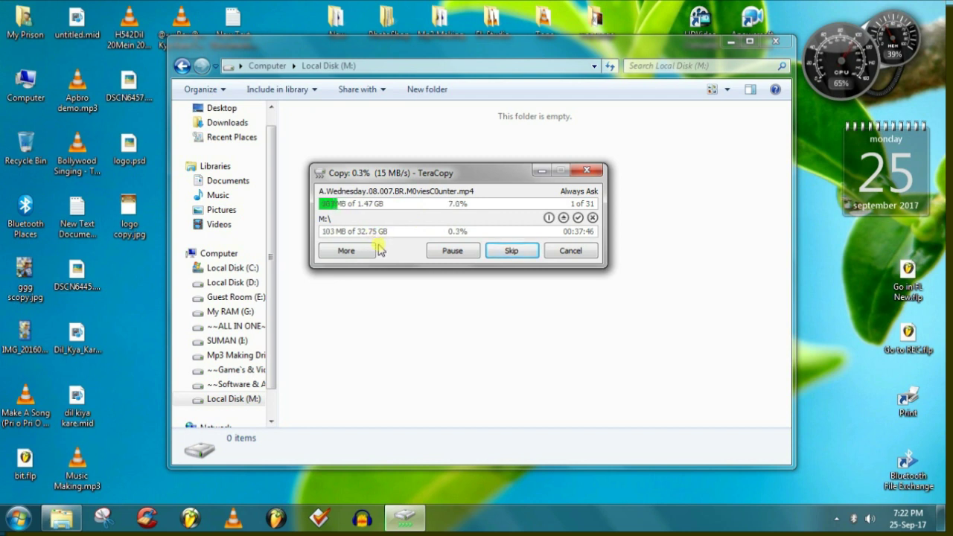
{"action": "left_click_drag", "start_coordinate": [387, 179], "coordinate": [401, 180]}
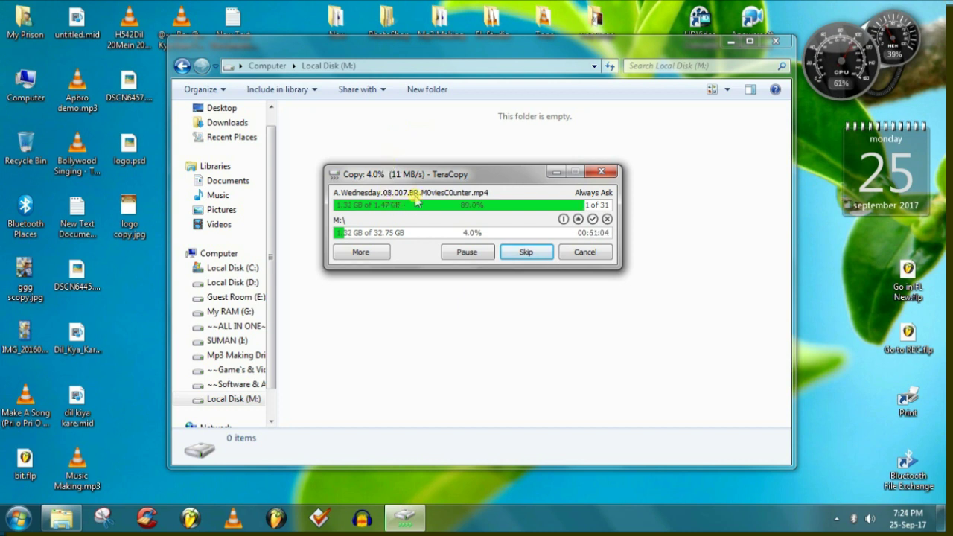
{"action": "left_click_drag", "start_coordinate": [382, 178], "coordinate": [385, 175]}
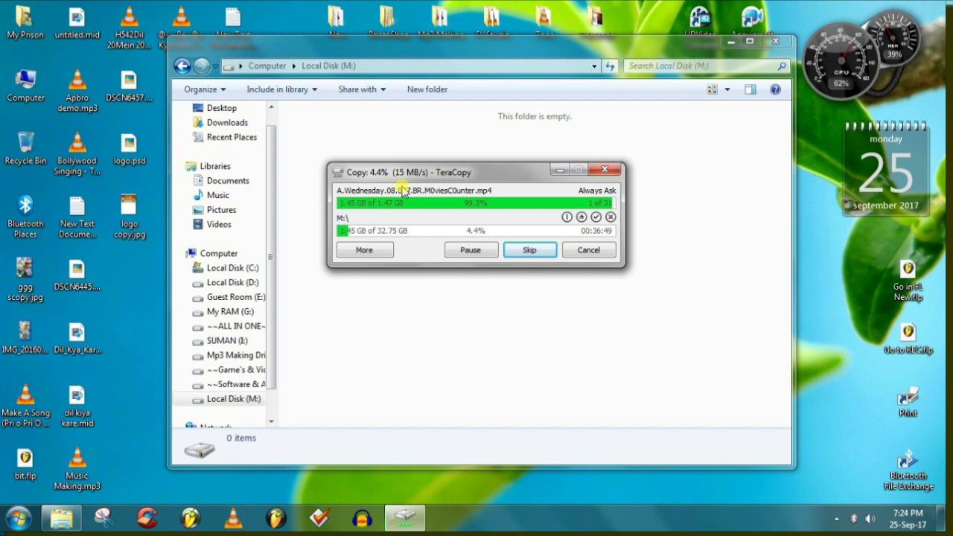
{"action": "left_click", "coordinate": [470, 250]}
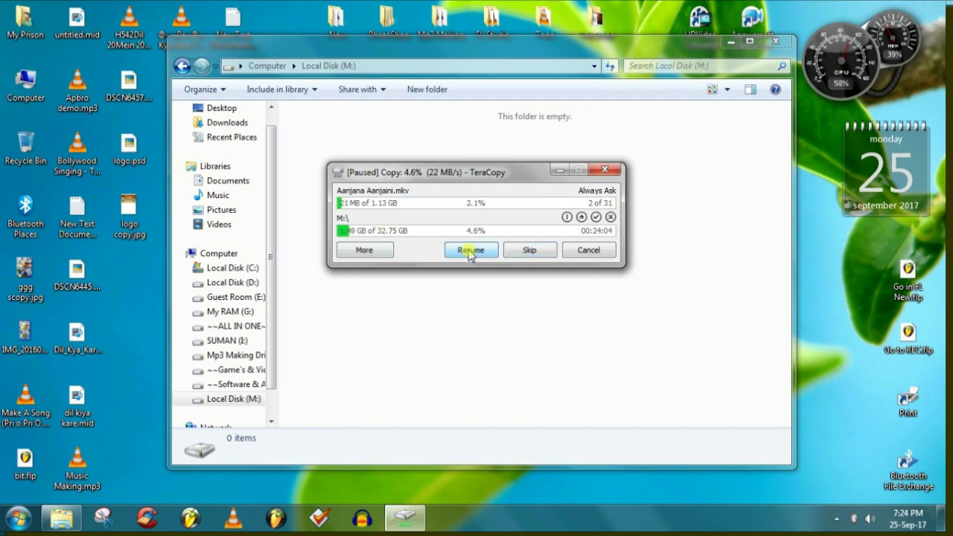
{"action": "left_click", "coordinate": [610, 171]}
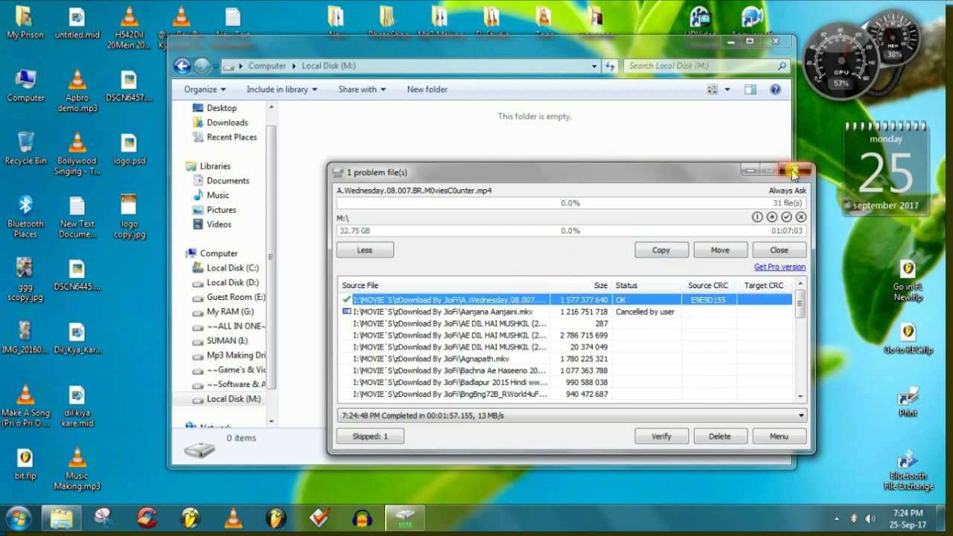
{"action": "left_click", "coordinate": [794, 170]}
Open the zDownload By JioFi folder on Local Disk (M:) and play A.Wednesday.08.007.BR.M0viesC0unter.mp4 in full screen.
{"action": "left_click", "coordinate": [182, 66]}
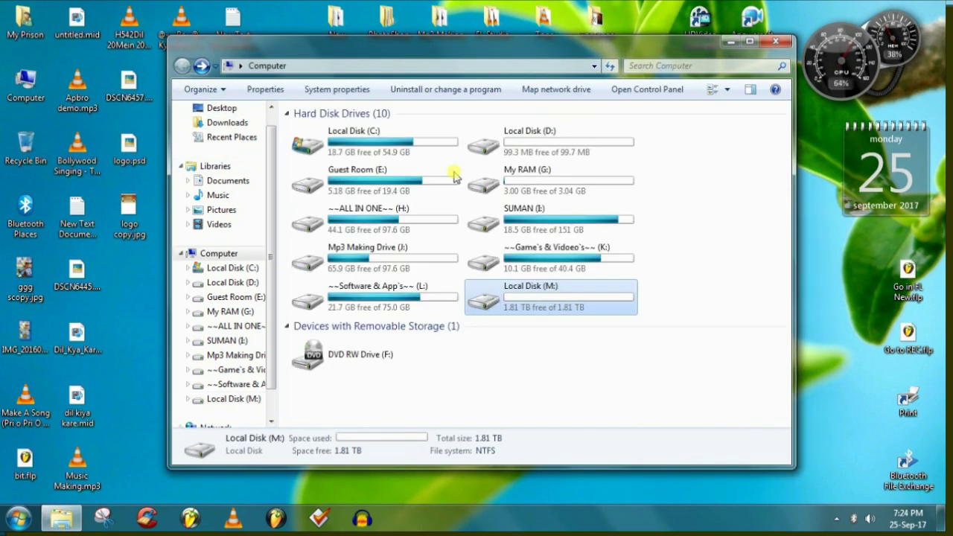
{"action": "double_click", "coordinate": [533, 311]}
{"action": "double_click", "coordinate": [334, 168]}
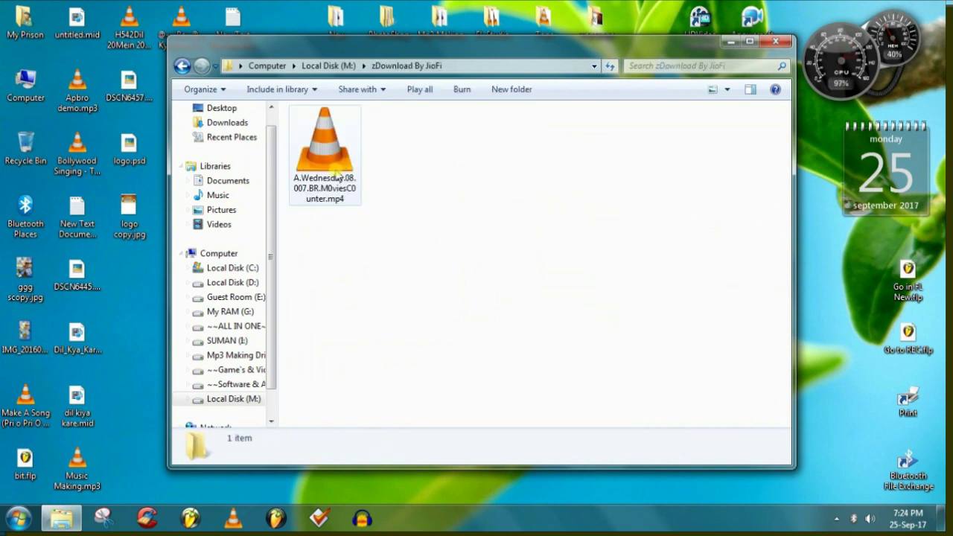
{"action": "left_click", "coordinate": [336, 171]}
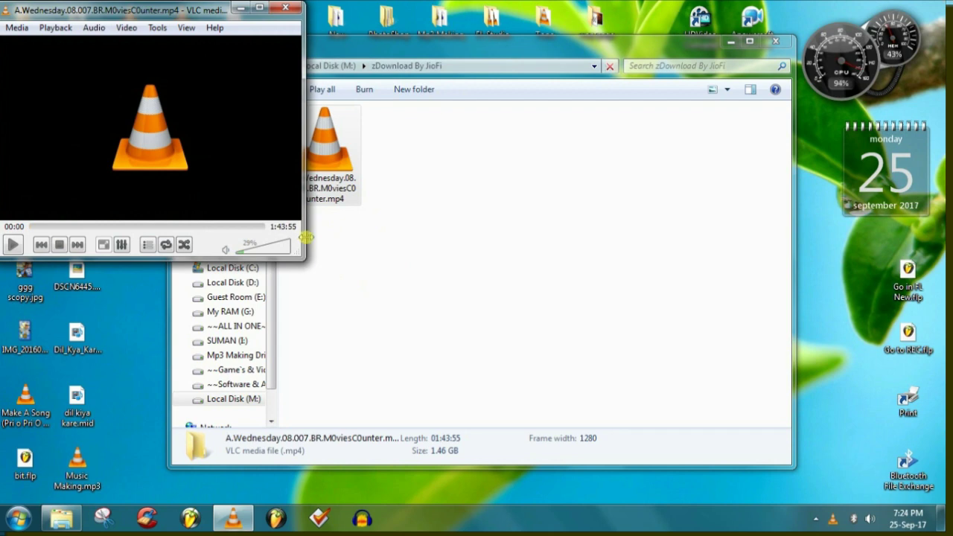
{"action": "left_click_drag", "start_coordinate": [196, 12], "coordinate": [488, 62]}
{"action": "left_click", "coordinate": [309, 292]}
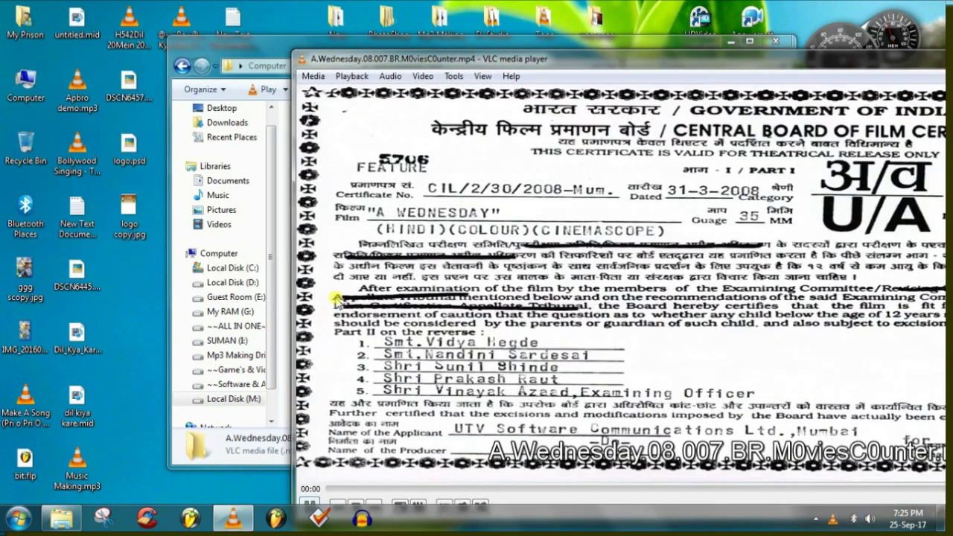
{"action": "double_click", "coordinate": [461, 280]}
Skip back and forth to different points across the movie to check that the copied file plays smoothly.
{"action": "left_click", "coordinate": [141, 491]}
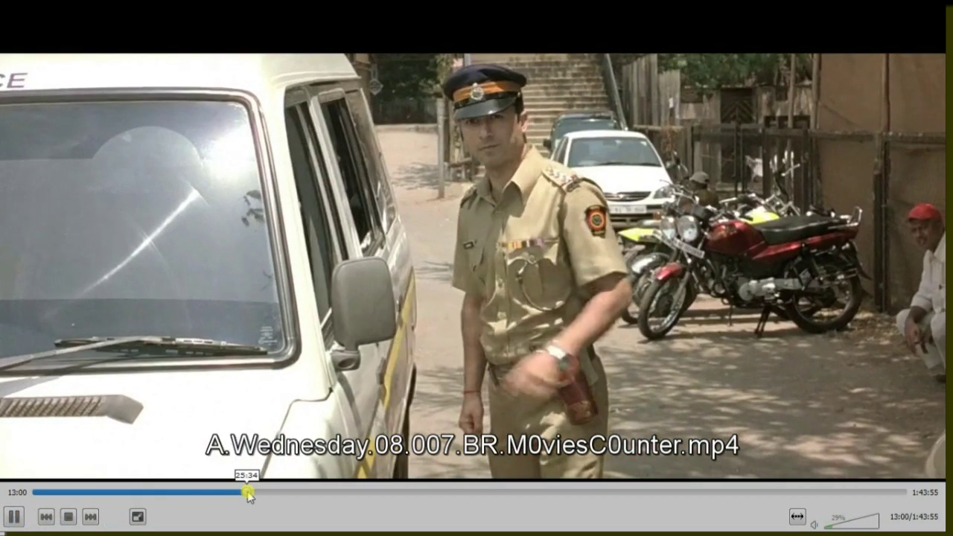
{"action": "left_click", "coordinate": [285, 491]}
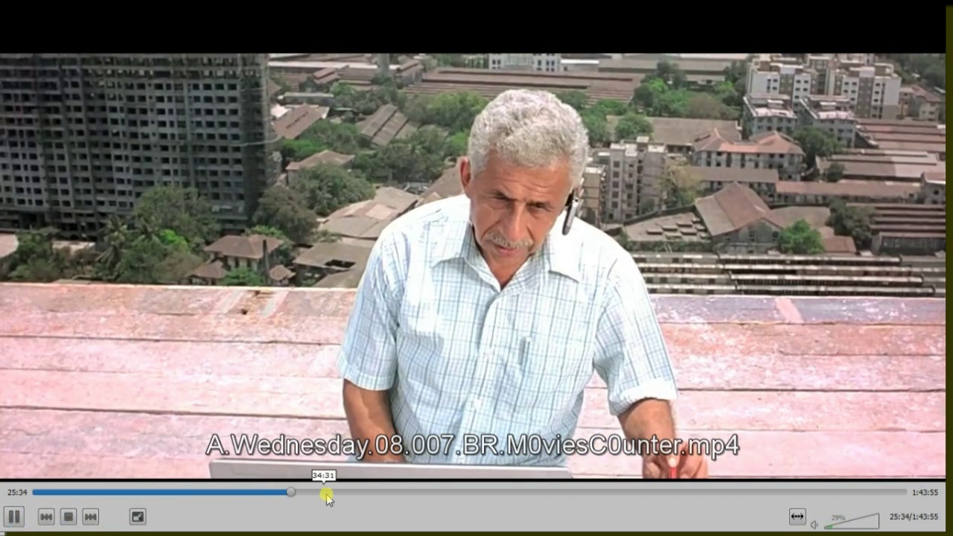
{"action": "left_click", "coordinate": [337, 491]}
{"action": "left_click", "coordinate": [363, 492]}
{"action": "left_click", "coordinate": [419, 491]}
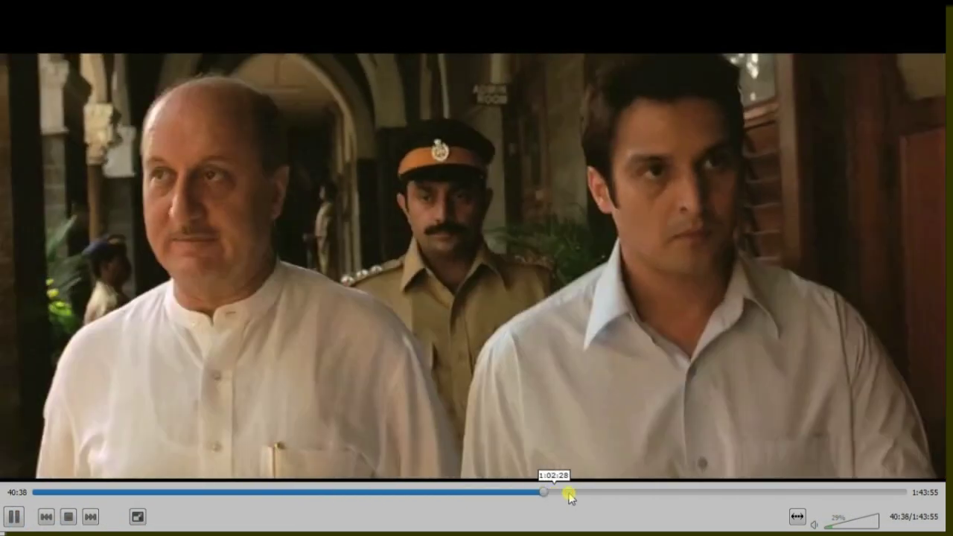
{"action": "left_click", "coordinate": [546, 492]}
{"action": "left_click", "coordinate": [844, 492]}
{"action": "left_click", "coordinate": [157, 492]}
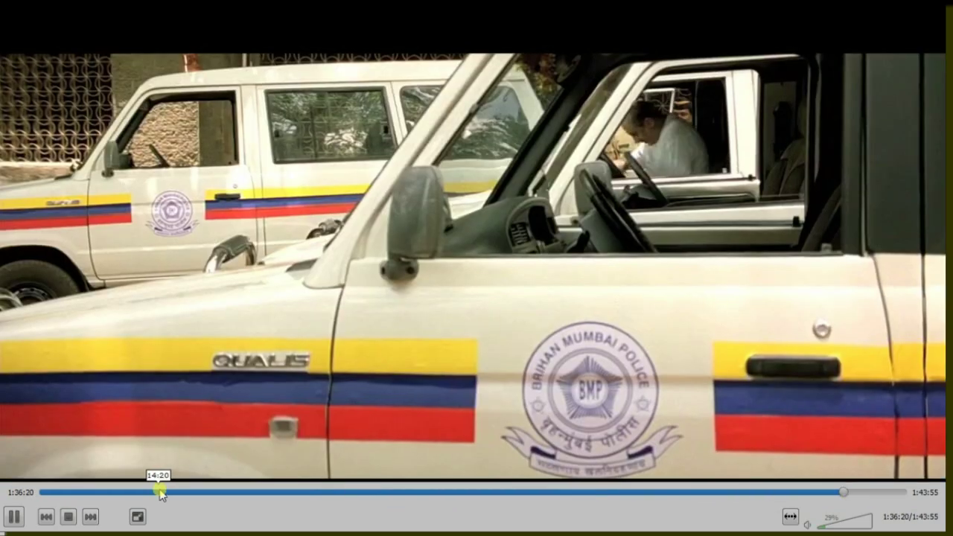
{"action": "left_click", "coordinate": [276, 492]}
{"action": "left_click", "coordinate": [402, 492]}
{"action": "left_click", "coordinate": [495, 492]}
{"action": "left_click", "coordinate": [549, 492]}
{"action": "left_click", "coordinate": [662, 492]}
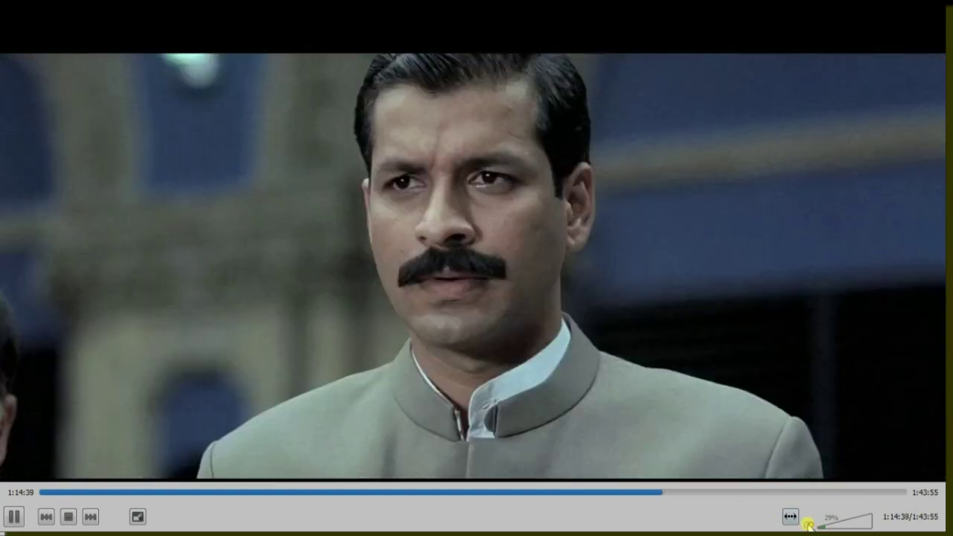
{"action": "left_click", "coordinate": [841, 492]}
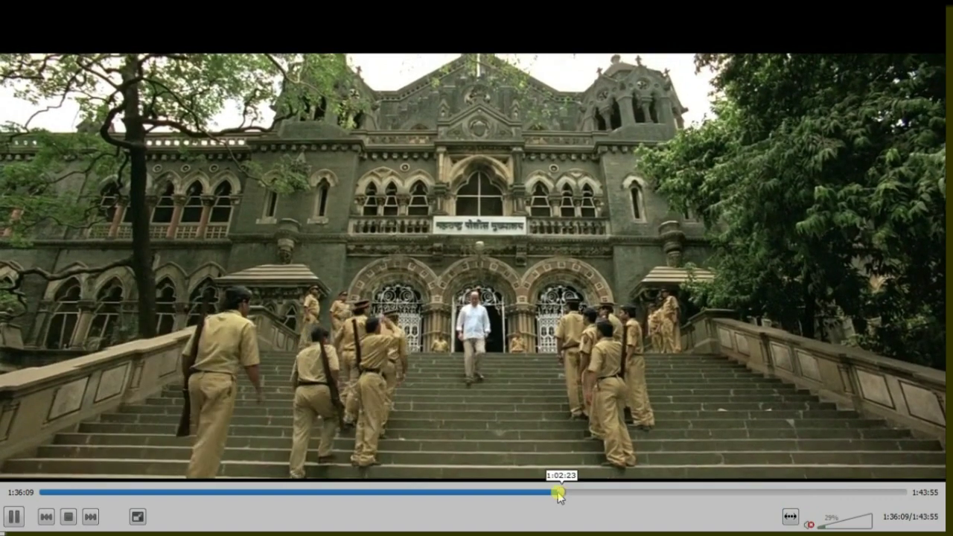
{"action": "left_click", "coordinate": [560, 492]}
{"action": "left_click", "coordinate": [149, 492]}
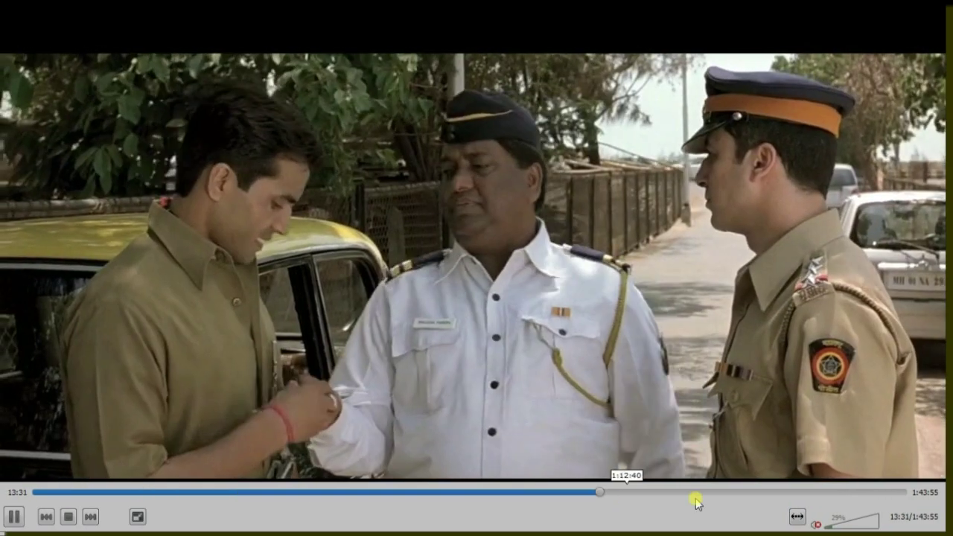
{"action": "left_click", "coordinate": [715, 492]}
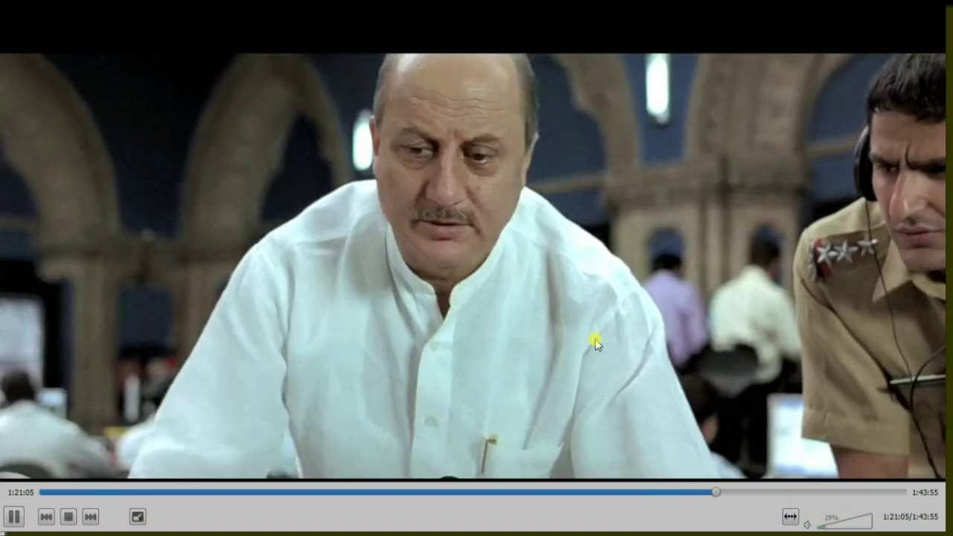
Leave full-screen playback, close the movie player and reveal the hidden notification icons.
{"action": "double_click", "coordinate": [595, 339]}
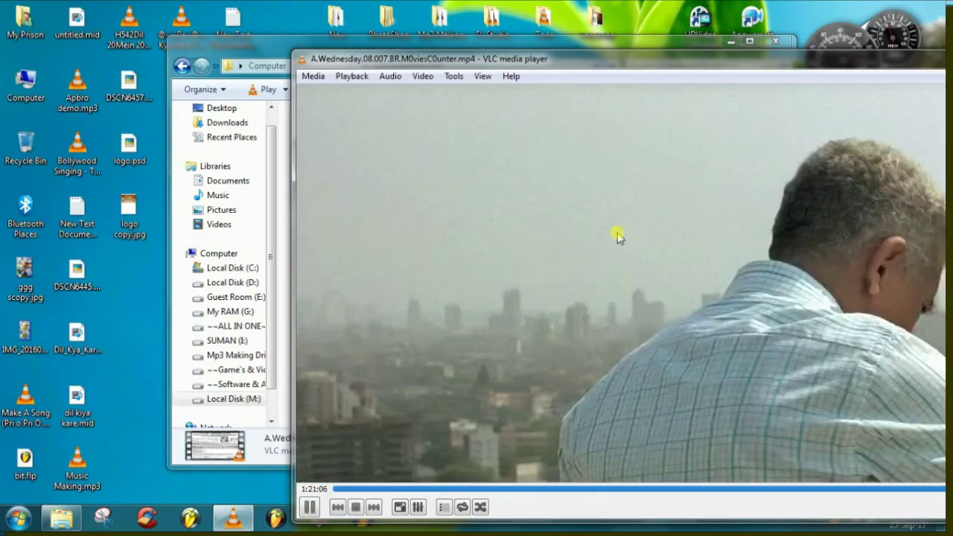
{"action": "left_click_drag", "start_coordinate": [684, 57], "coordinate": [402, 60]}
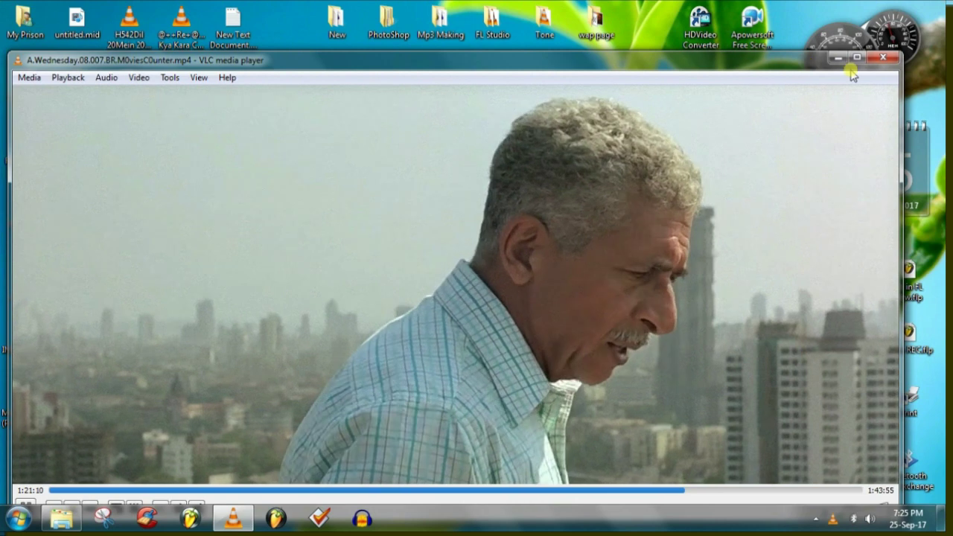
{"action": "left_click", "coordinate": [880, 60]}
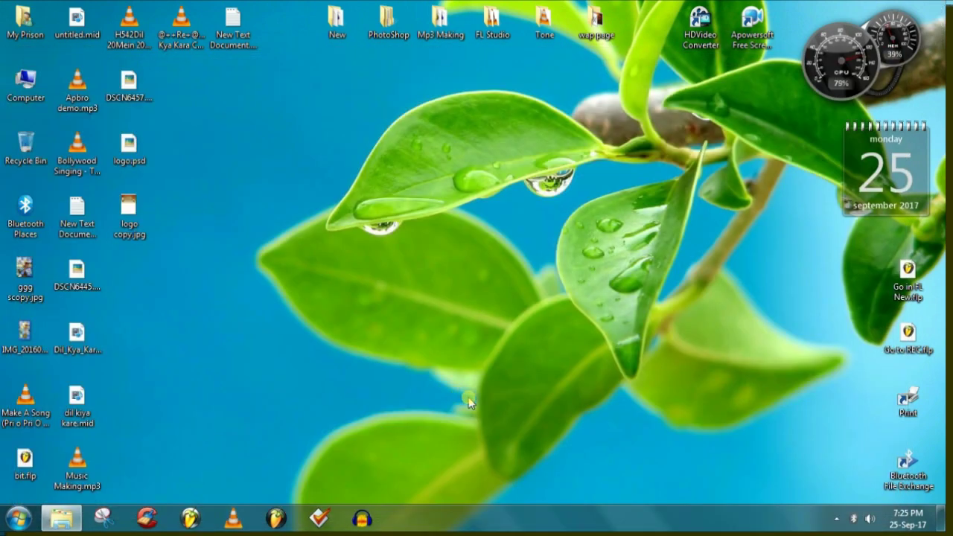
{"action": "left_click", "coordinate": [837, 519]}
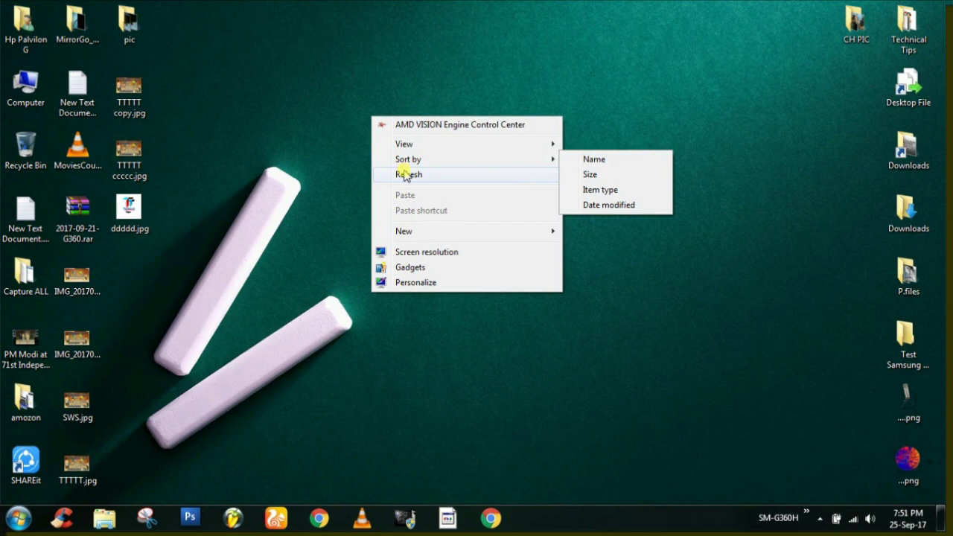
Refresh the second computer's desktop and open Computer to look at its hard disk drives.
{"action": "left_click", "coordinate": [404, 176]}
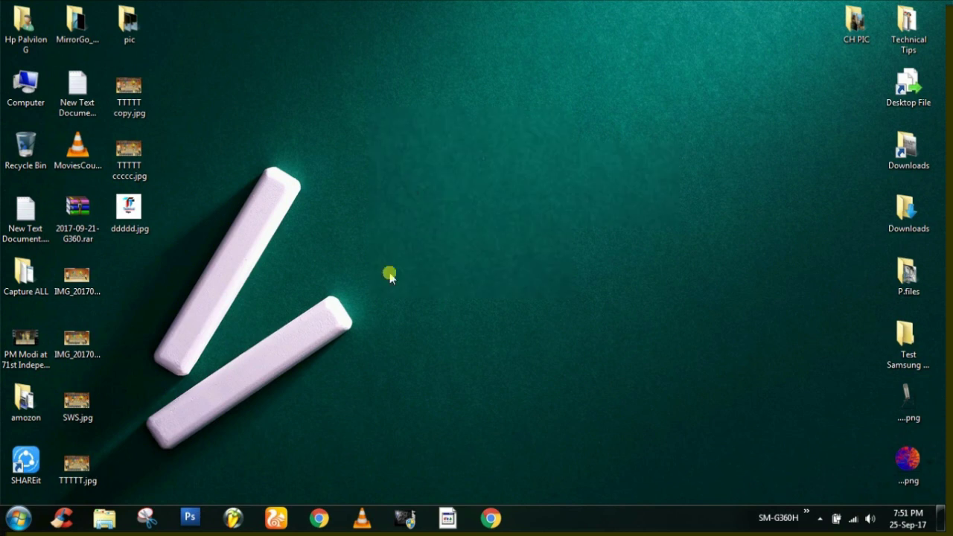
{"action": "left_click", "coordinate": [10, 91]}
{"action": "double_click", "coordinate": [11, 91]}
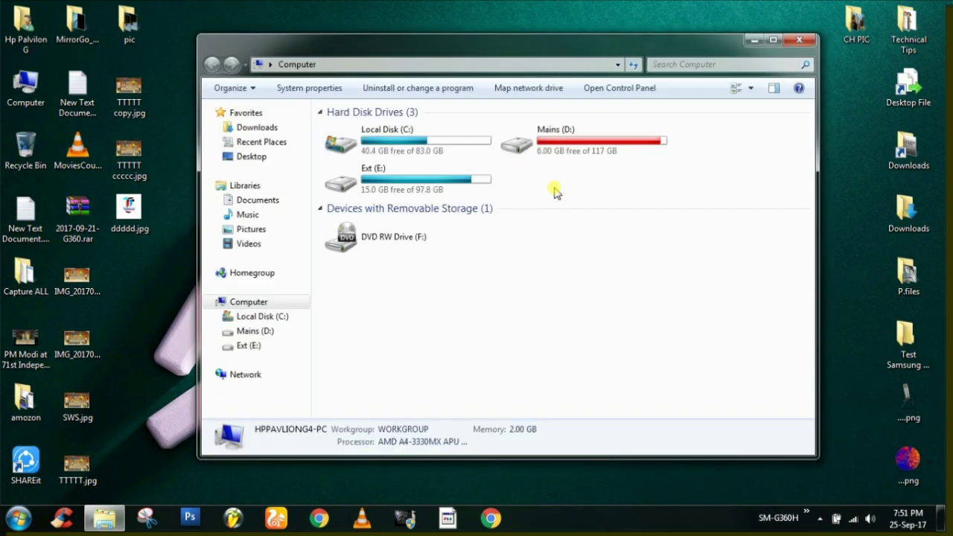
{"action": "left_click_drag", "start_coordinate": [536, 179], "coordinate": [788, 190]}
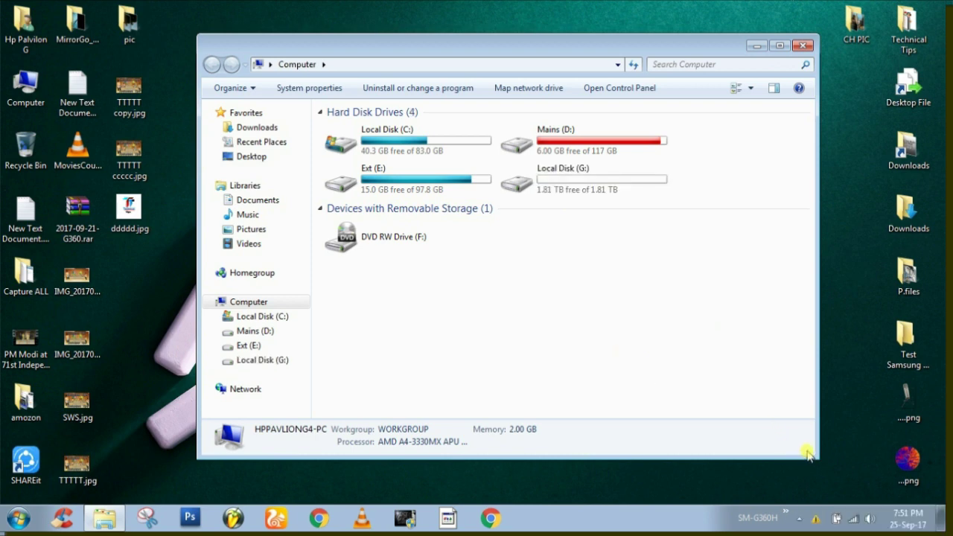
Check the hidden notification icons after connecting the external drive, then return to the Computer drive list.
{"action": "left_click", "coordinate": [820, 519]}
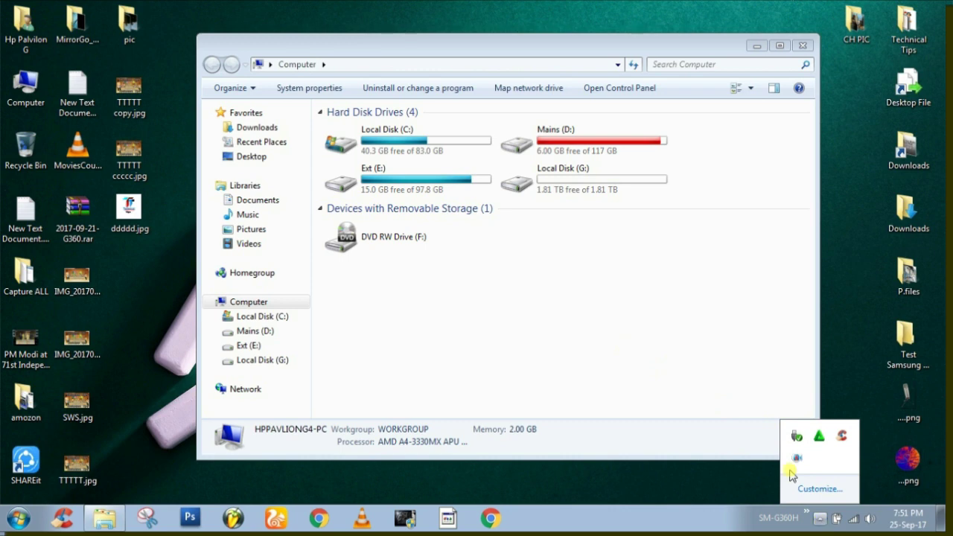
{"action": "left_click", "coordinate": [694, 346]}
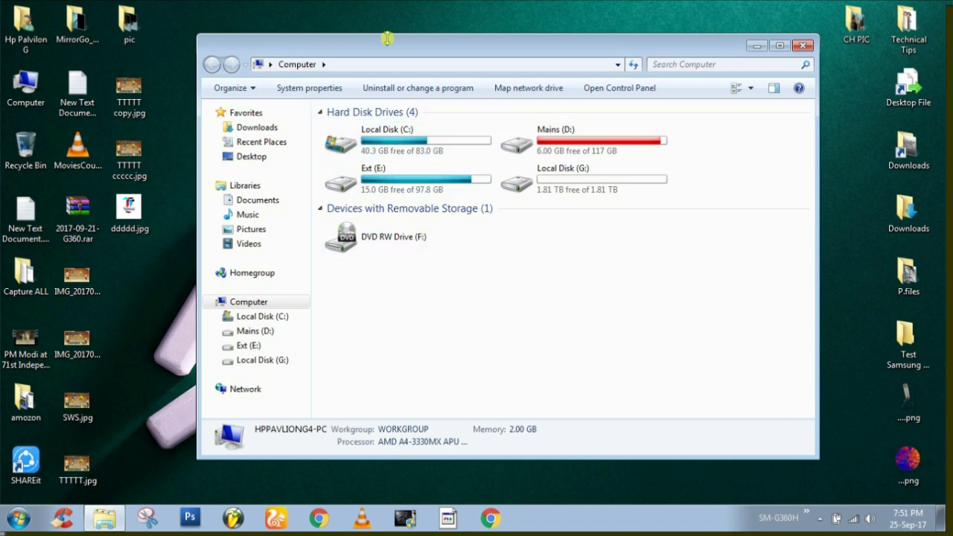
{"action": "mouse_move", "coordinate": [399, 54]}
{"action": "left_mouse_down"}
{"action": "mouse_move", "coordinate": [390, 38]}
{"action": "mouse_move", "coordinate": [389, 55]}
{"action": "mouse_move", "coordinate": [385, 38]}
{"action": "mouse_move", "coordinate": [391, 50]}
{"action": "mouse_move", "coordinate": [383, 48]}
{"action": "left_mouse_up"}
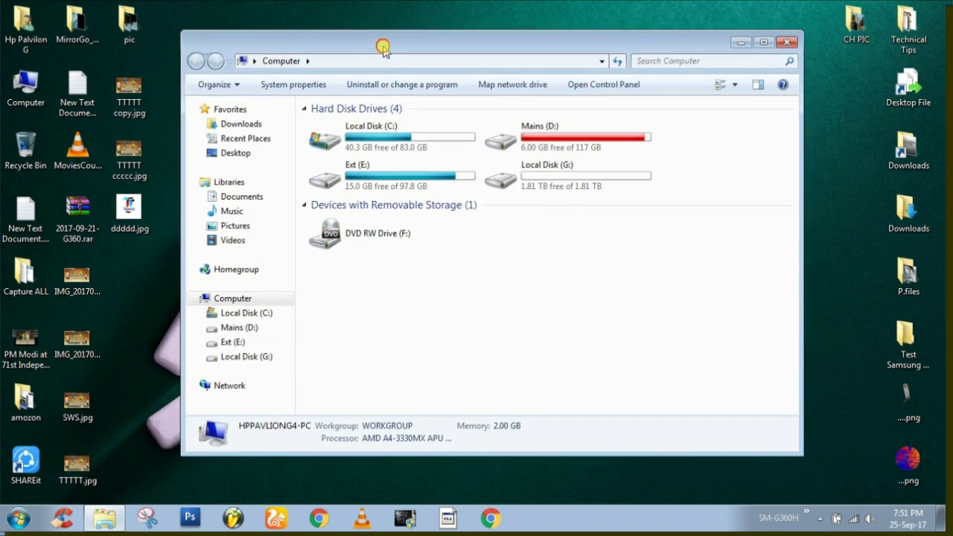
Open Local Disk (G:), dismiss the Smadav scan result, and select the movie file inside the zDownload By JioFi folder.
{"action": "double_click", "coordinate": [550, 186]}
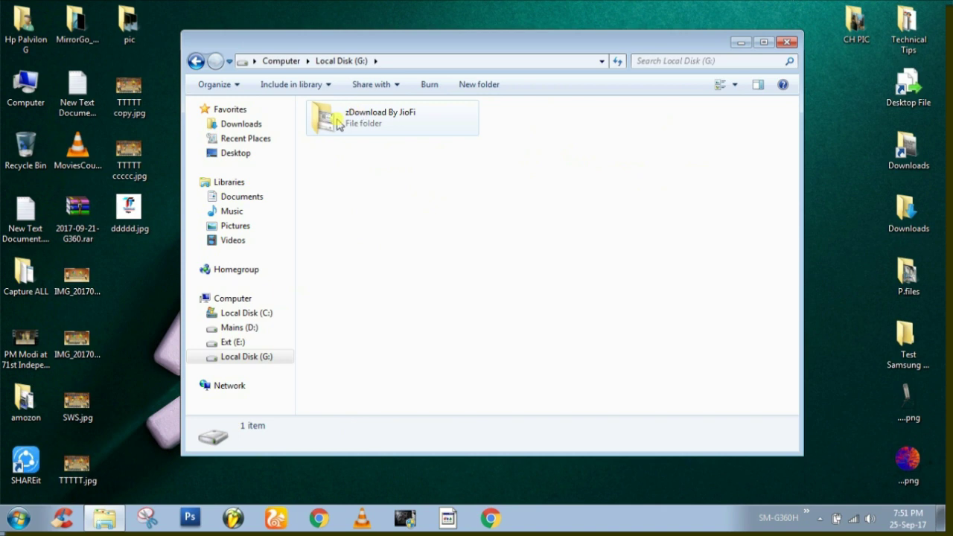
{"action": "left_click_drag", "start_coordinate": [440, 194], "coordinate": [372, 125]}
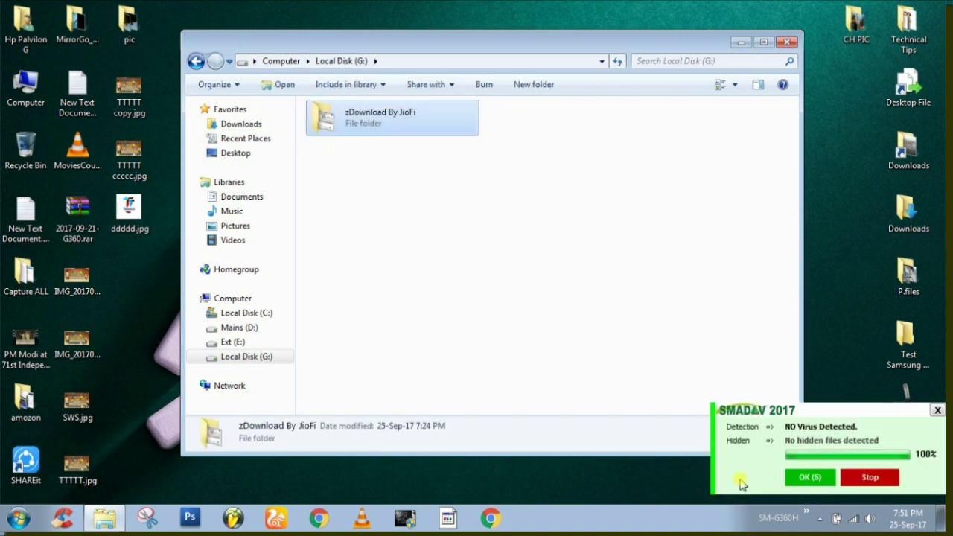
{"action": "left_click", "coordinate": [808, 476]}
{"action": "left_click", "coordinate": [502, 272]}
{"action": "left_click", "coordinate": [367, 126]}
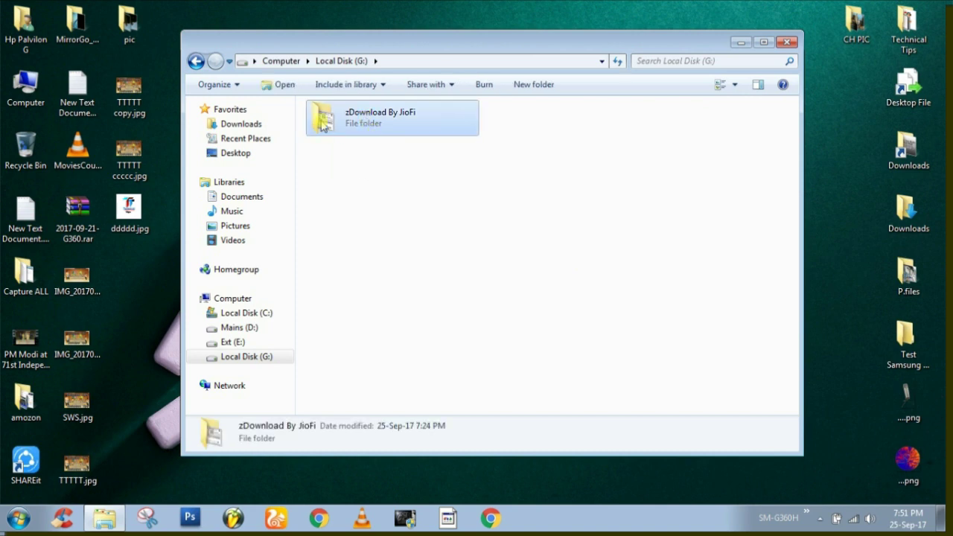
{"action": "double_click", "coordinate": [365, 132]}
{"action": "left_click", "coordinate": [344, 126]}
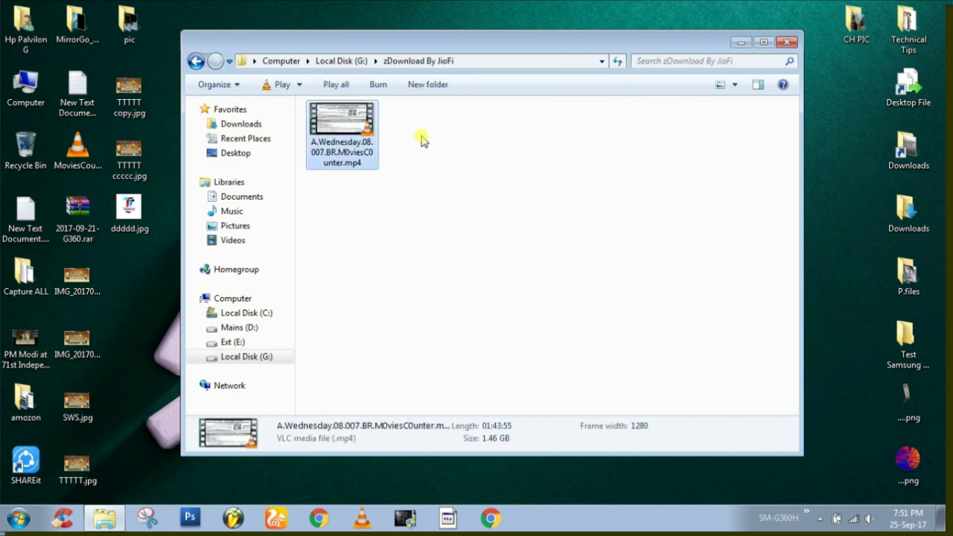
Go back to the Computer drive list and reopen Local Disk (G:) at its root folder.
{"action": "left_click", "coordinate": [197, 64]}
{"action": "left_click", "coordinate": [197, 64]}
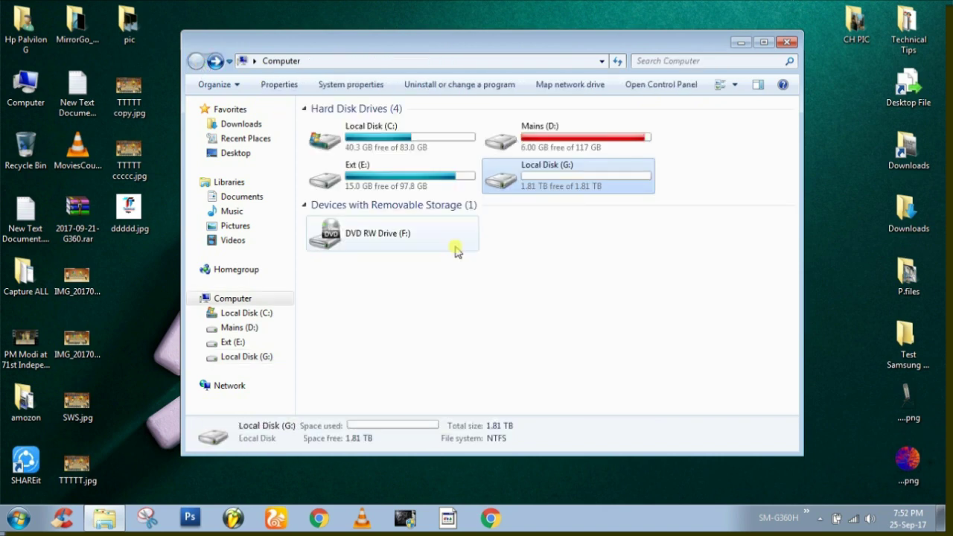
{"action": "double_click", "coordinate": [542, 185]}
{"action": "left_click", "coordinate": [376, 134]}
{"action": "left_click", "coordinate": [446, 216]}
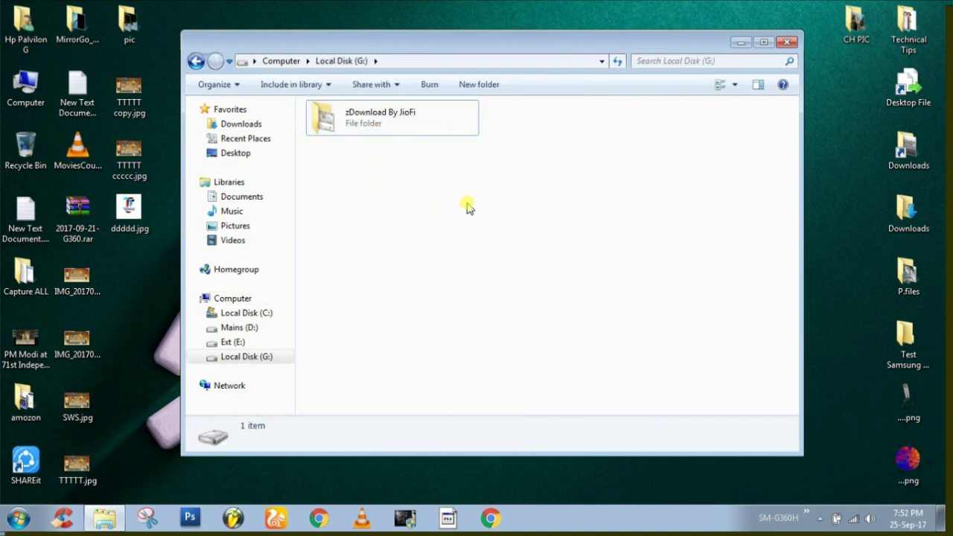
Open a second Computer window and browse Mains (D:) to The Kapil Sharma folder to find a video for a copy test.
{"action": "double_click", "coordinate": [11, 93]}
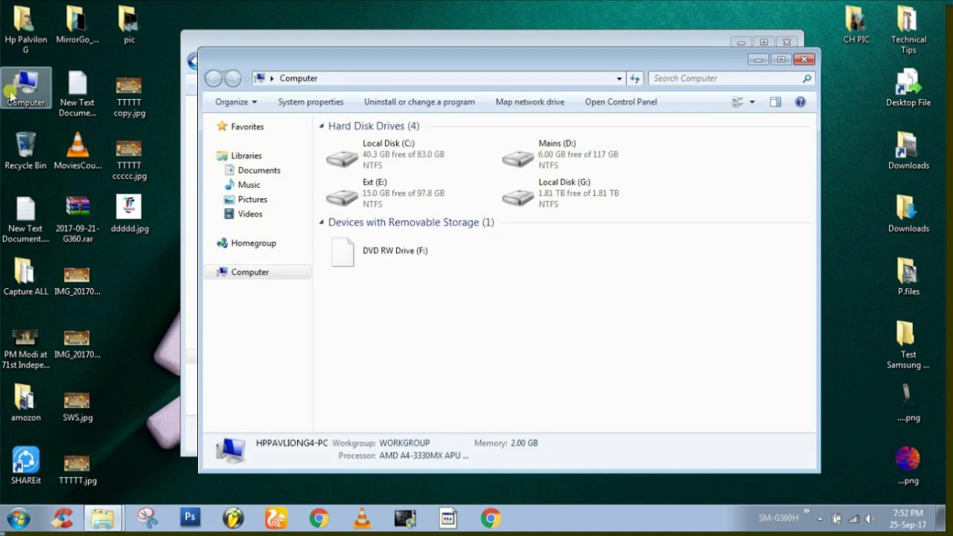
{"action": "double_click", "coordinate": [521, 156]}
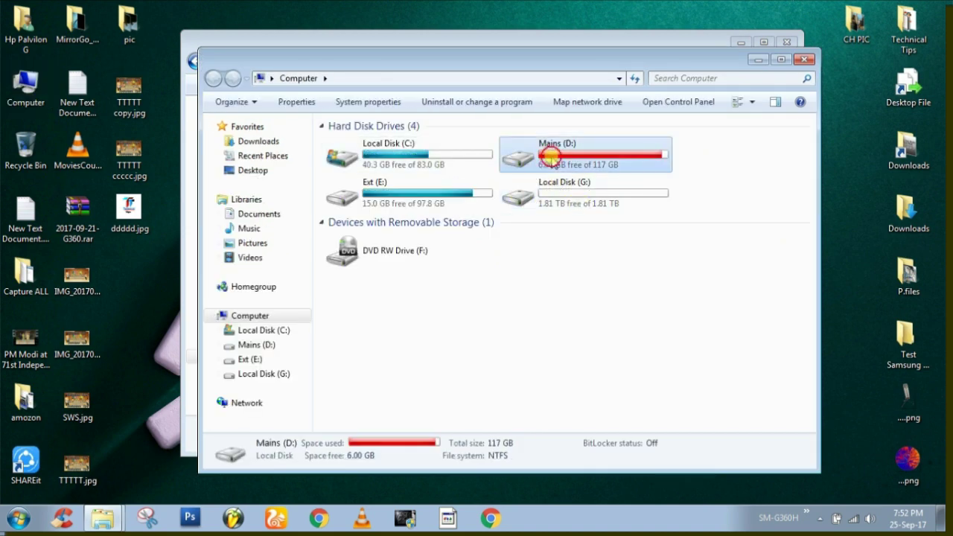
{"action": "double_click", "coordinate": [365, 142]}
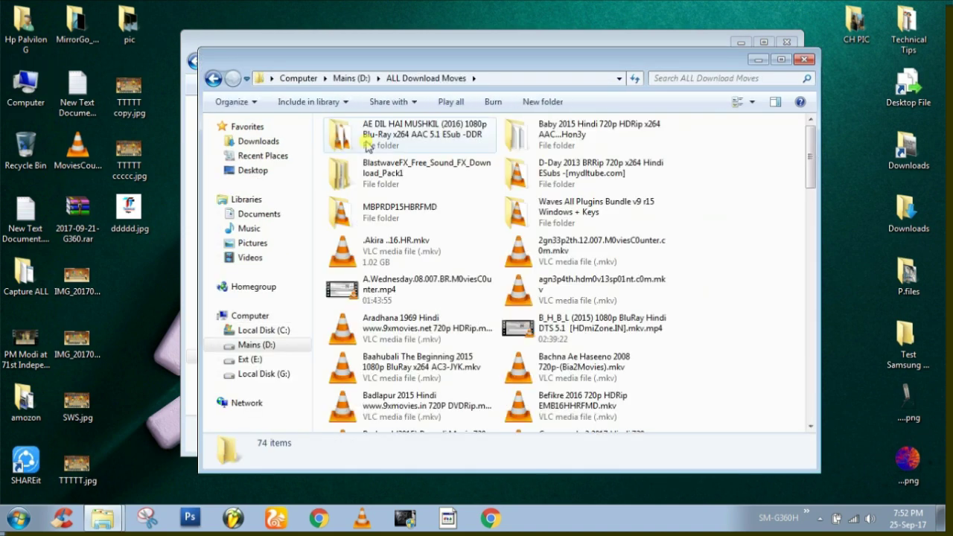
{"action": "left_click", "coordinate": [214, 78]}
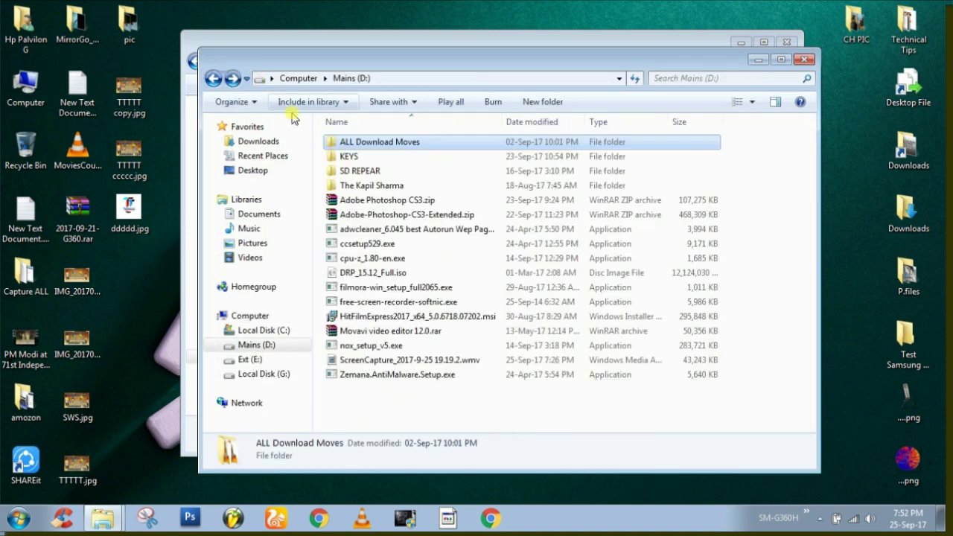
{"action": "double_click", "coordinate": [366, 187]}
{"action": "left_click_drag", "start_coordinate": [700, 383], "coordinate": [715, 428]}
{"action": "left_click_drag", "start_coordinate": [771, 385], "coordinate": [262, 107]}
{"action": "left_click", "coordinate": [670, 357]}
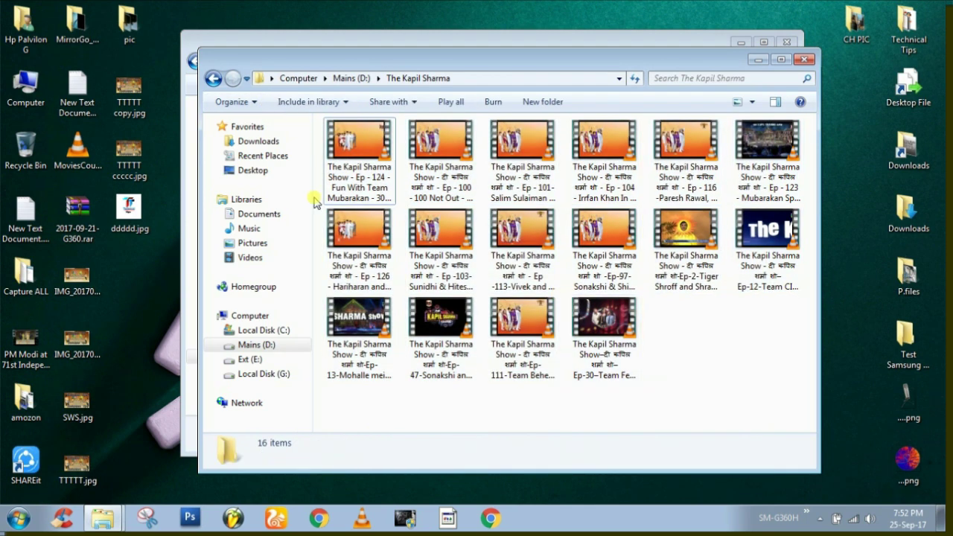
Select the Ep-30 video in The Kapil Sharma folder and check its size on disk in the file properties.
{"action": "left_click", "coordinate": [354, 195]}
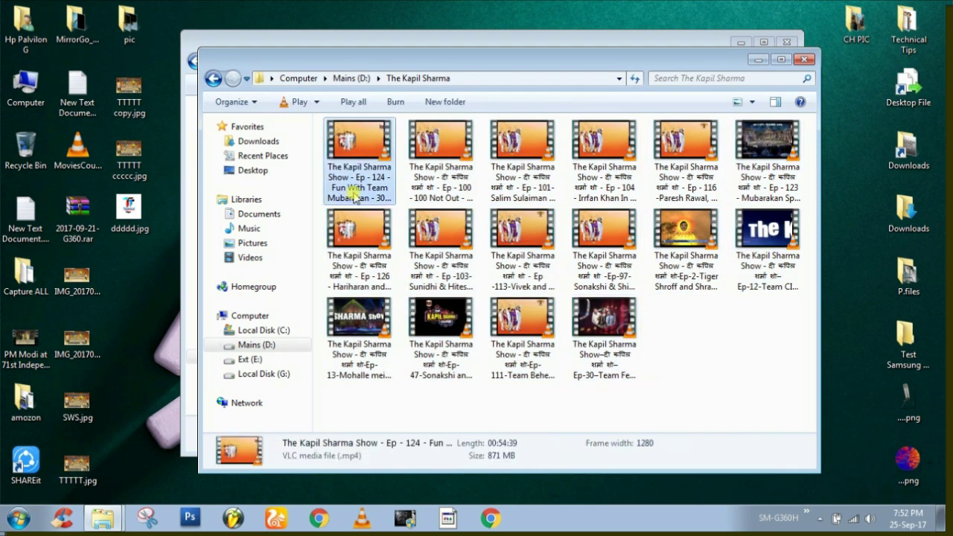
{"action": "left_click", "coordinate": [601, 350]}
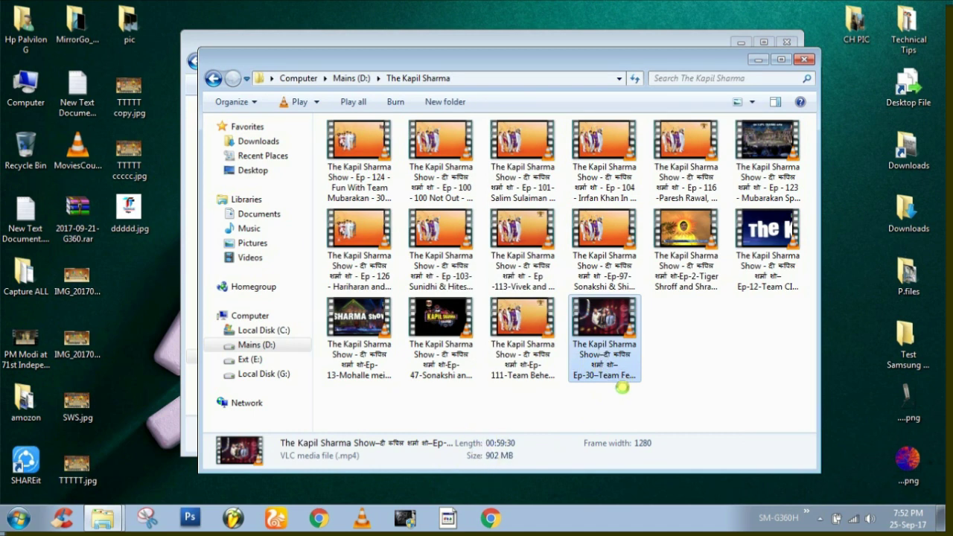
{"action": "right_click", "coordinate": [618, 384]}
{"action": "left_click", "coordinate": [625, 341]}
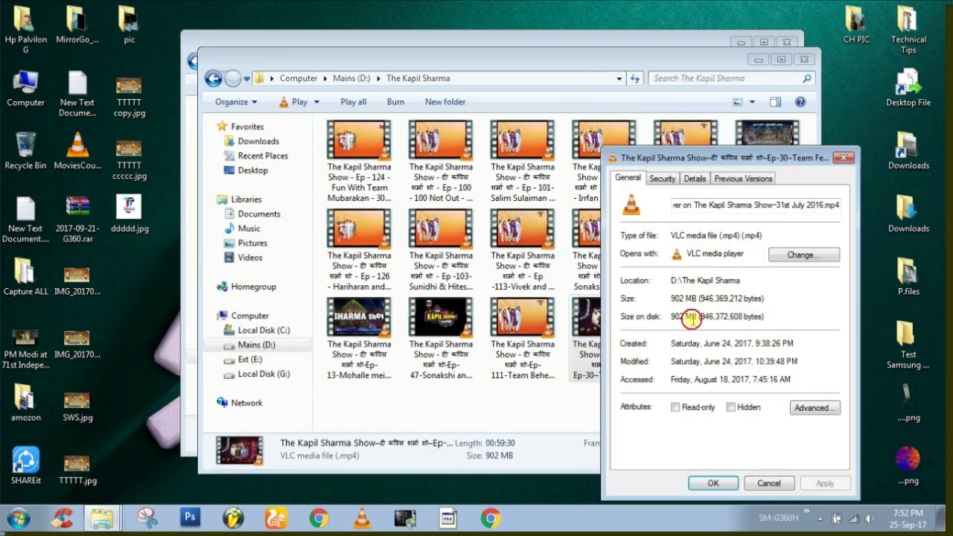
{"action": "left_click_drag", "start_coordinate": [672, 316], "coordinate": [781, 315]}
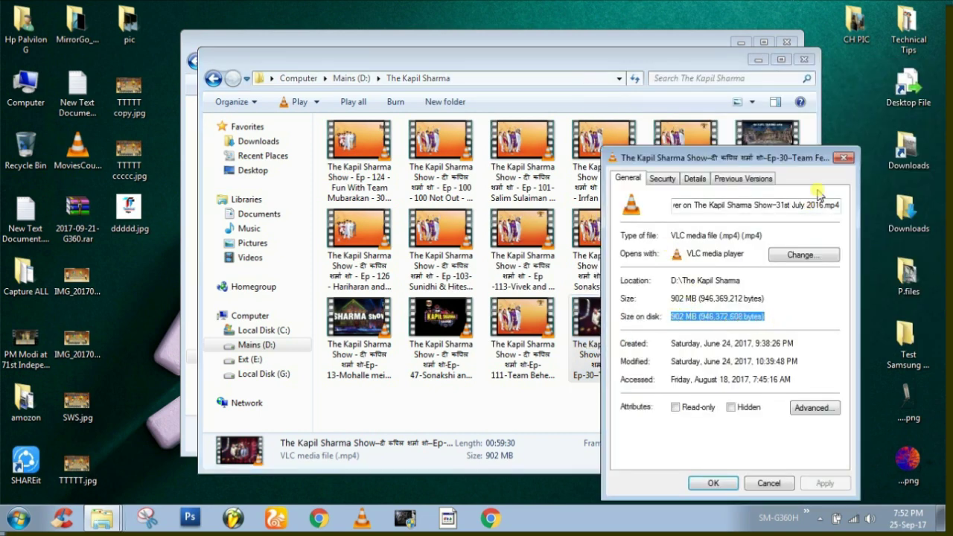
{"action": "left_click", "coordinate": [844, 158]}
Copy the Ep-30 video to the root of Local Disk (G:) and expand the copy progress details.
{"action": "right_click", "coordinate": [624, 353]}
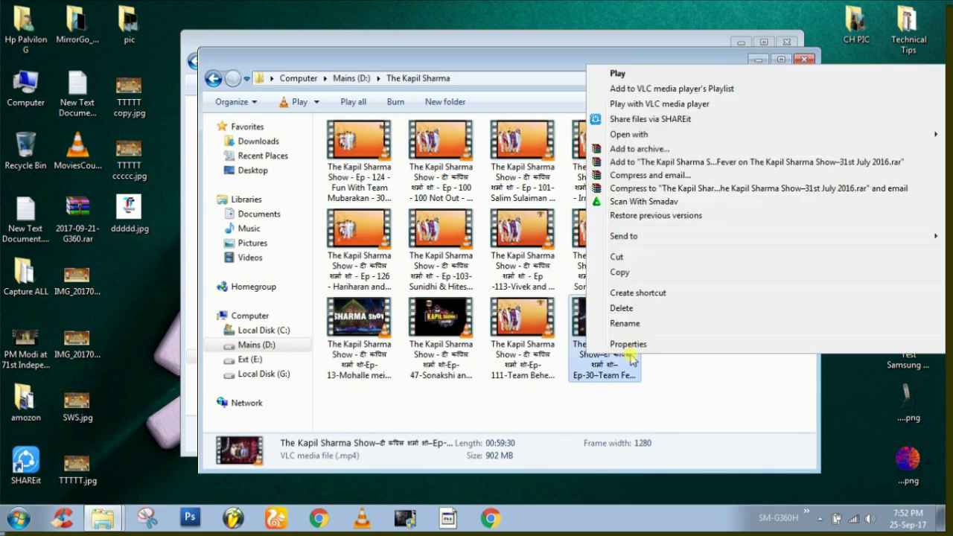
{"action": "left_click", "coordinate": [619, 271]}
{"action": "left_click", "coordinate": [461, 45]}
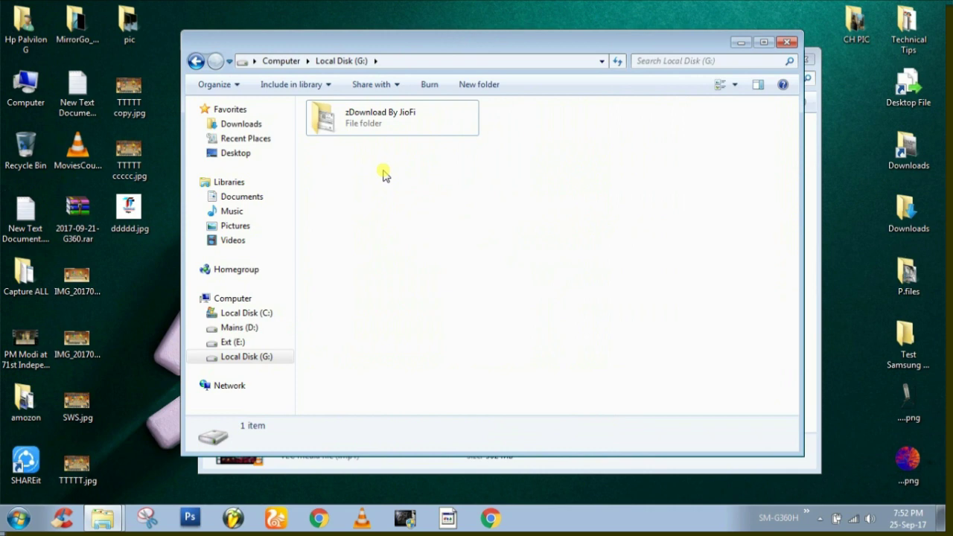
{"action": "right_click", "coordinate": [375, 180]}
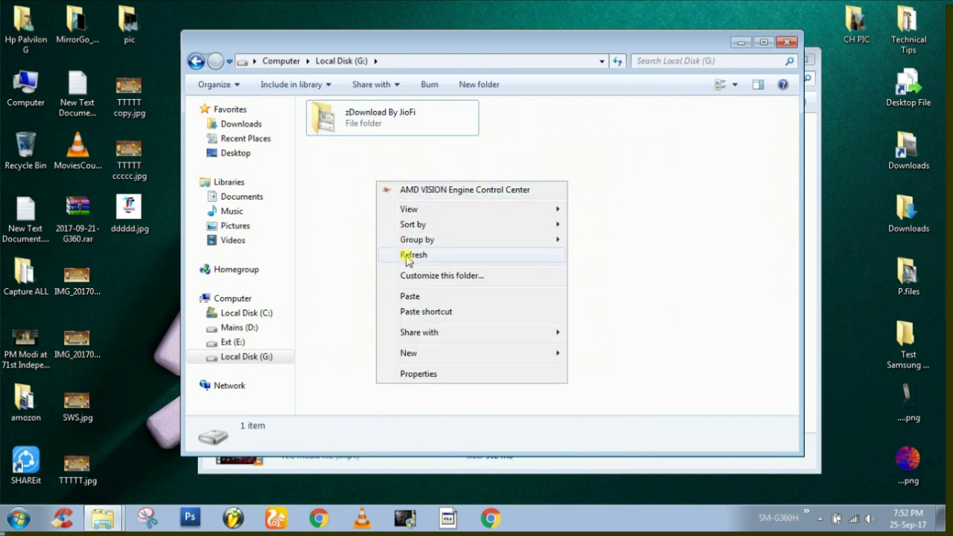
{"action": "left_click", "coordinate": [415, 298]}
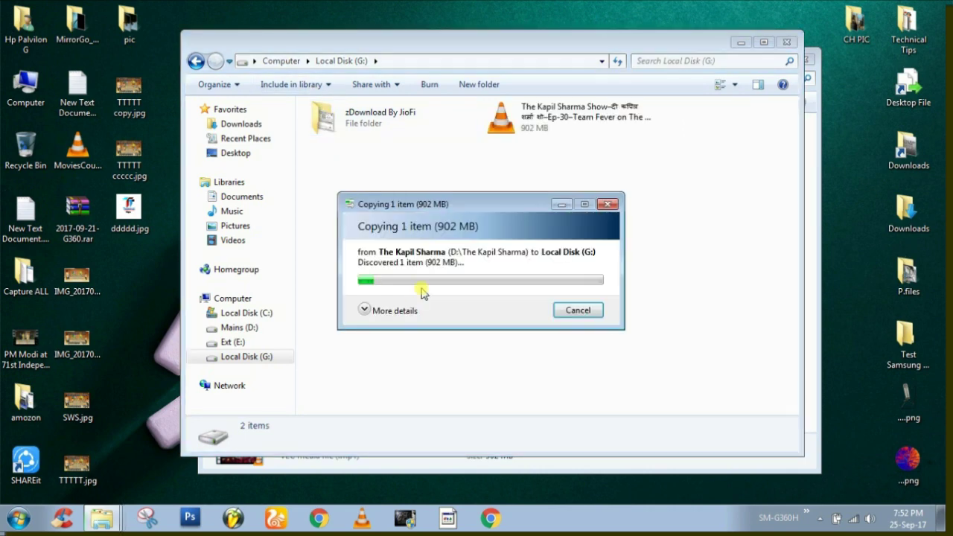
{"action": "left_click", "coordinate": [366, 309]}
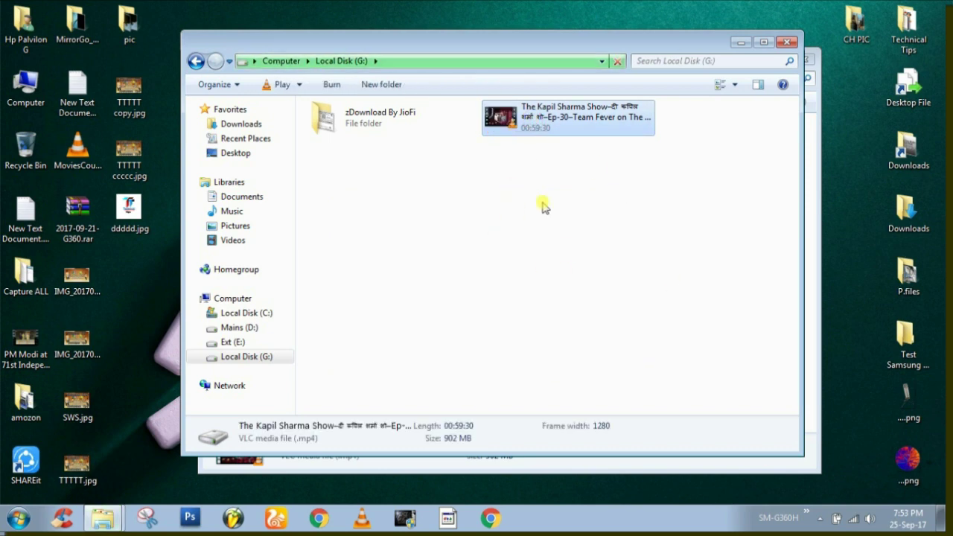
Open the format settings for Local Disk (G:) from the Computer drive list and restore the device defaults with the default allocation size.
{"action": "left_click", "coordinate": [196, 61]}
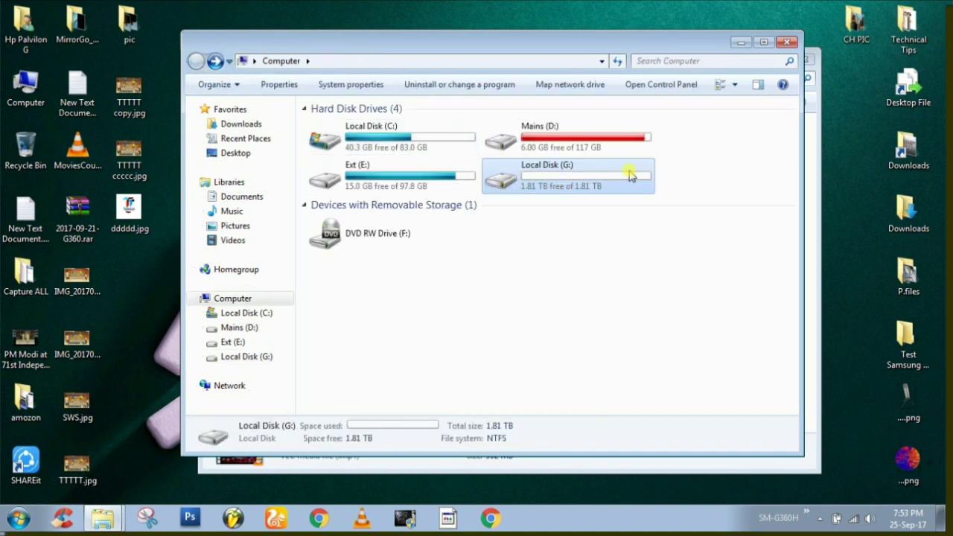
{"action": "right_click", "coordinate": [522, 177]}
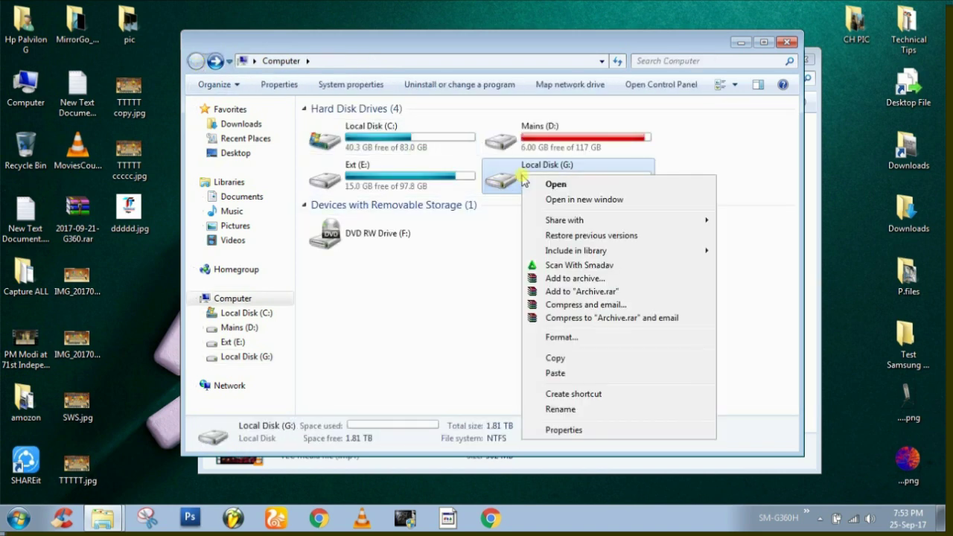
{"action": "left_click", "coordinate": [594, 339]}
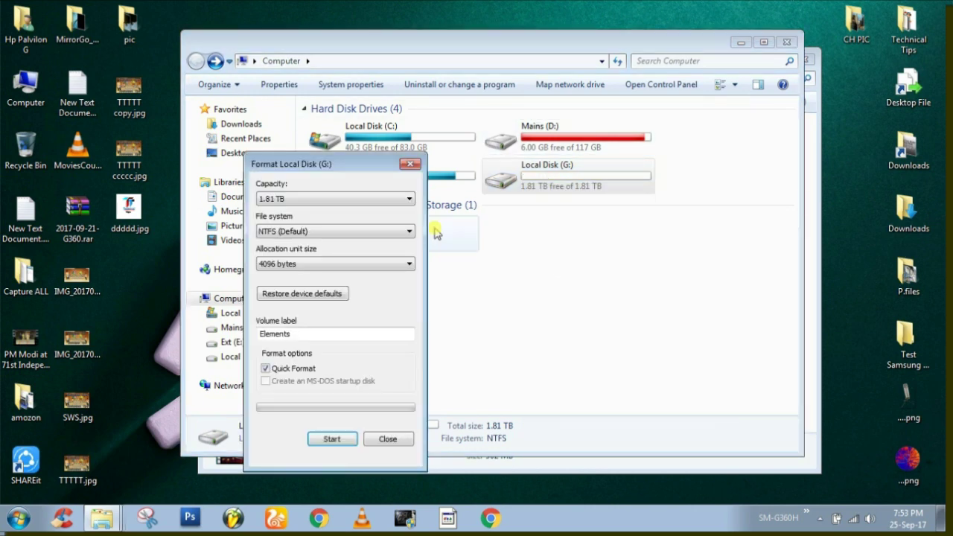
{"action": "left_click", "coordinate": [287, 296]}
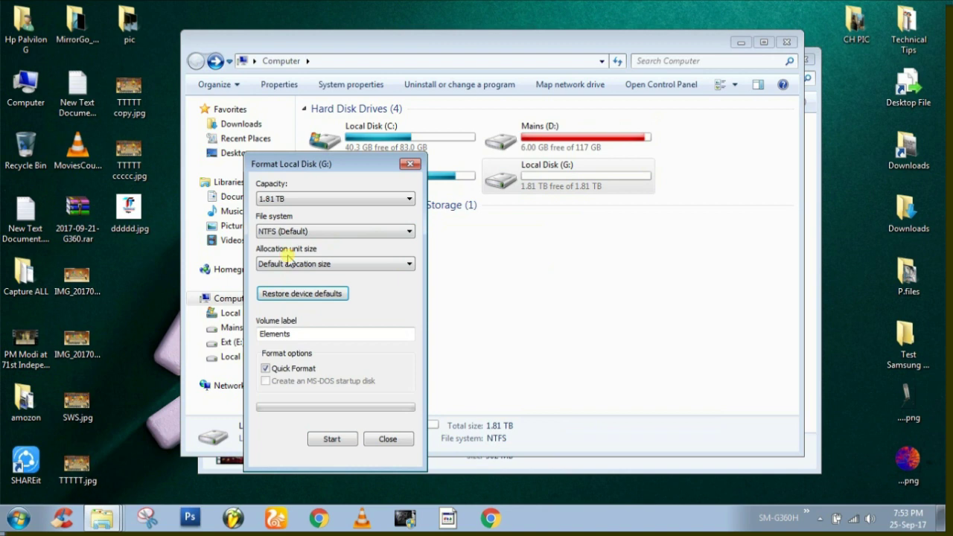
{"action": "left_click", "coordinate": [289, 264]}
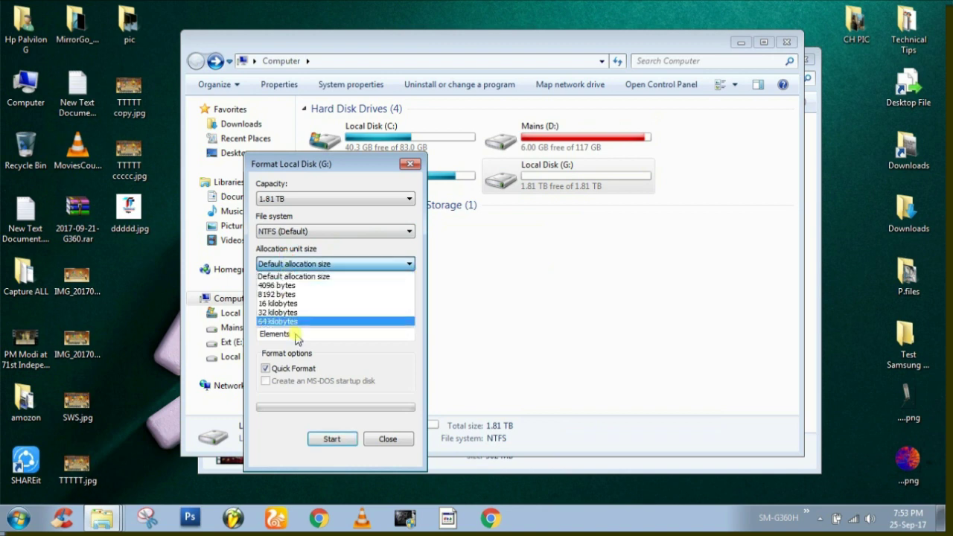
{"action": "left_click", "coordinate": [348, 272]}
{"action": "left_click", "coordinate": [288, 295]}
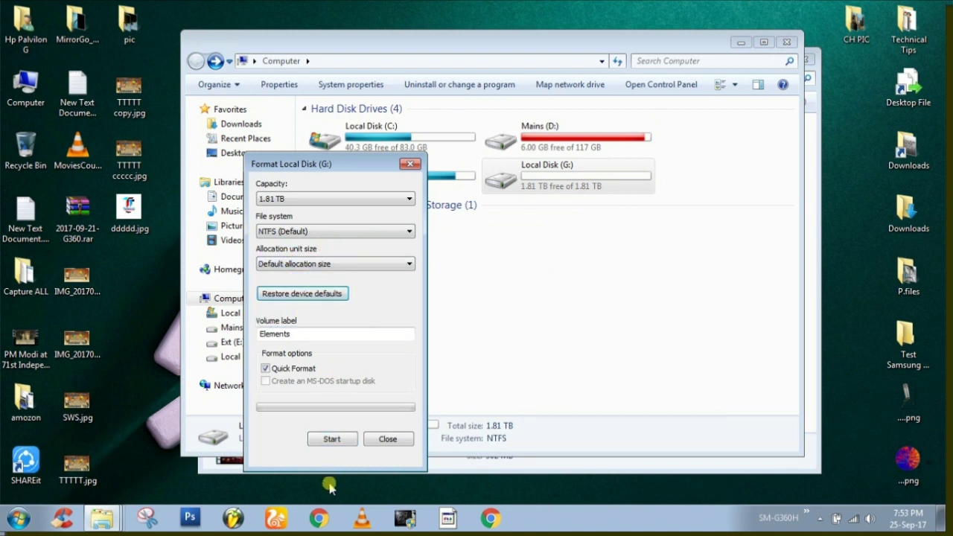
Quick-format Local Disk (G:) as NTFS with the volume label Elements, accept the data-erasure warning, and close the format window.
{"action": "left_click", "coordinate": [329, 440]}
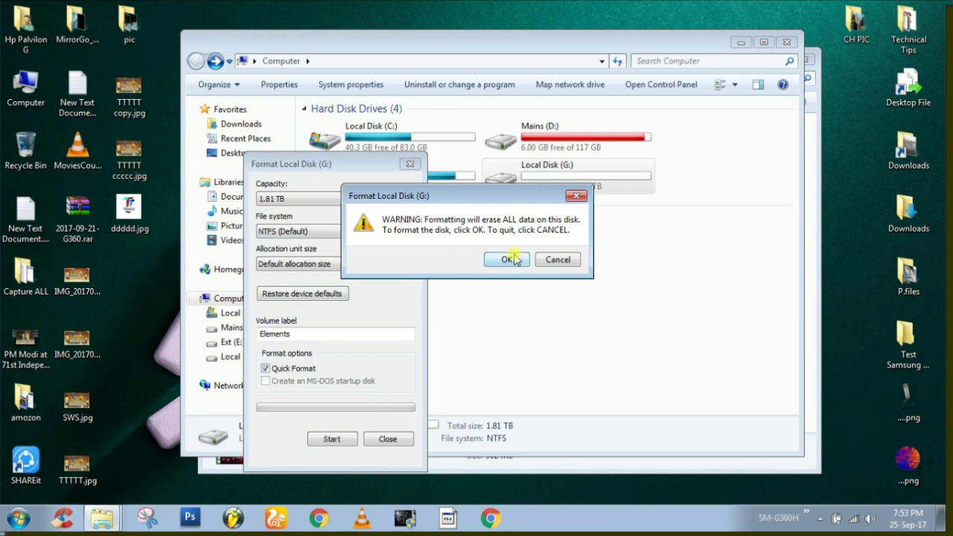
{"action": "left_click", "coordinate": [508, 260]}
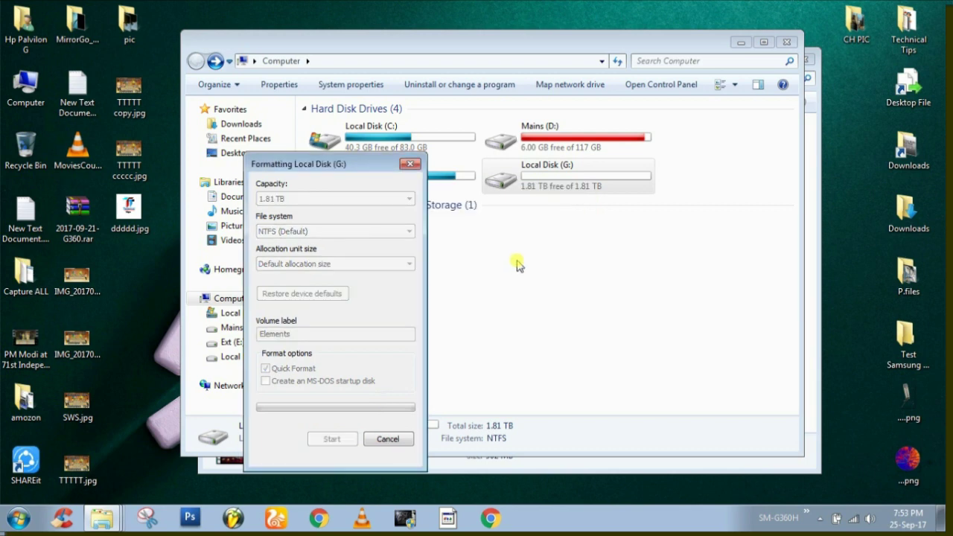
{"action": "left_click_drag", "start_coordinate": [341, 165], "coordinate": [374, 141]}
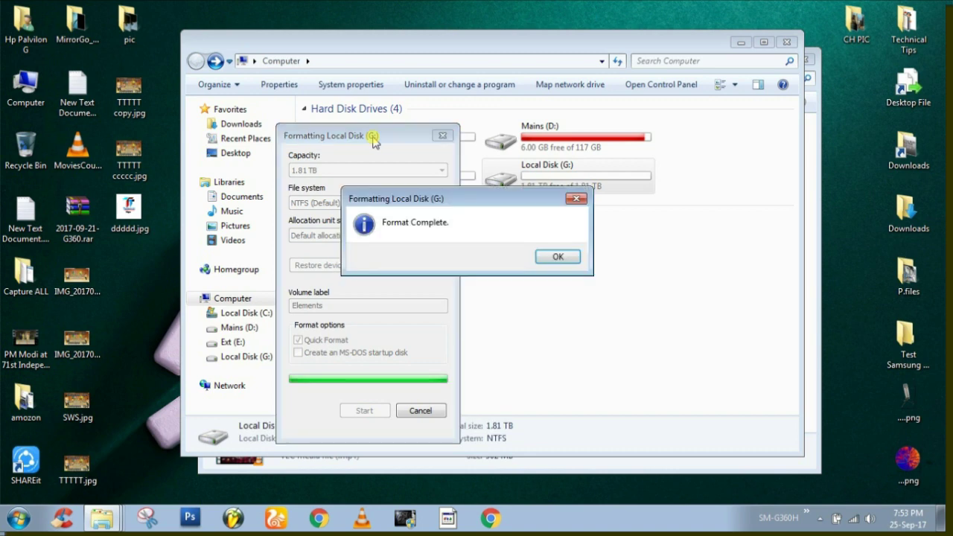
{"action": "left_click_drag", "start_coordinate": [425, 199], "coordinate": [401, 215]}
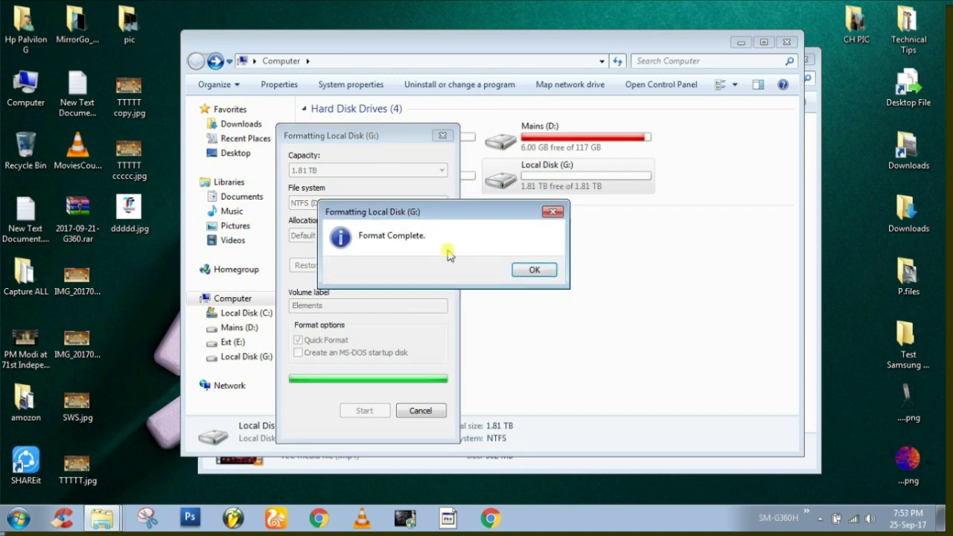
{"action": "left_click", "coordinate": [533, 271]}
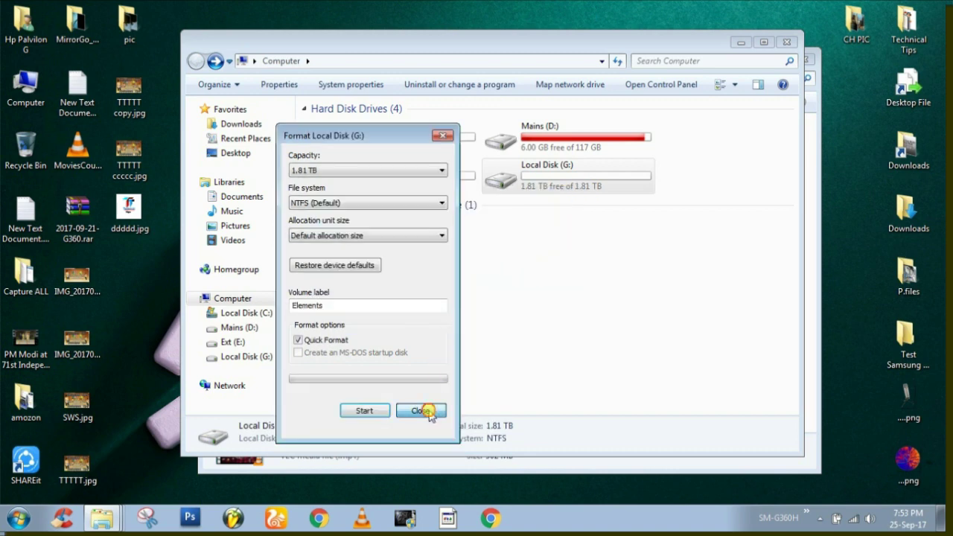
{"action": "left_click", "coordinate": [422, 410]}
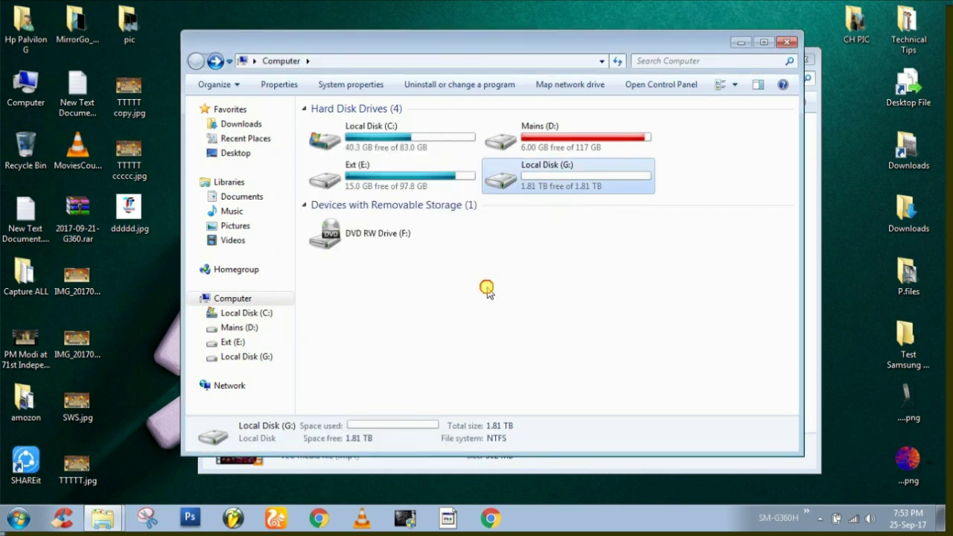
Open Local Disk (G:) to check its contents after formatting, and return to the drive list to open Mains (D:).
{"action": "double_click", "coordinate": [551, 178]}
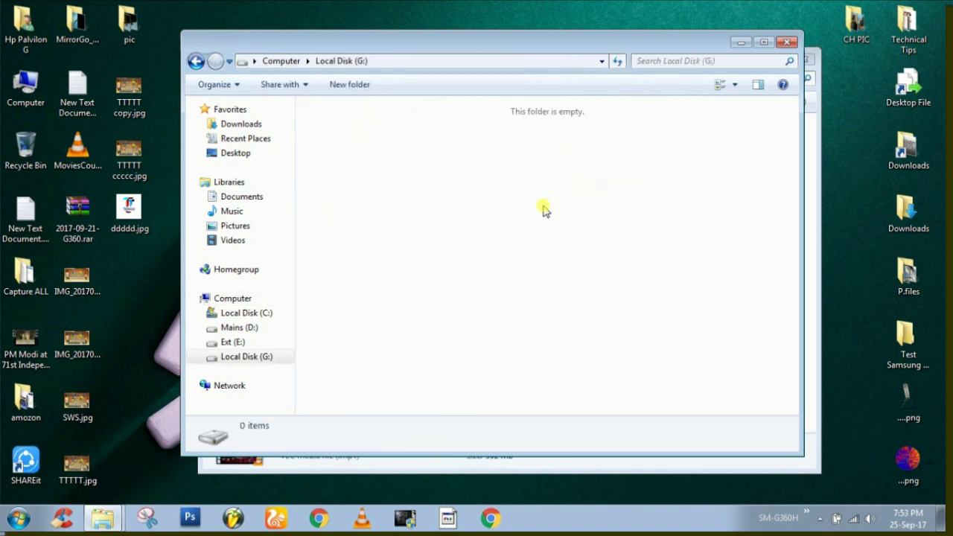
{"action": "left_click", "coordinate": [195, 62]}
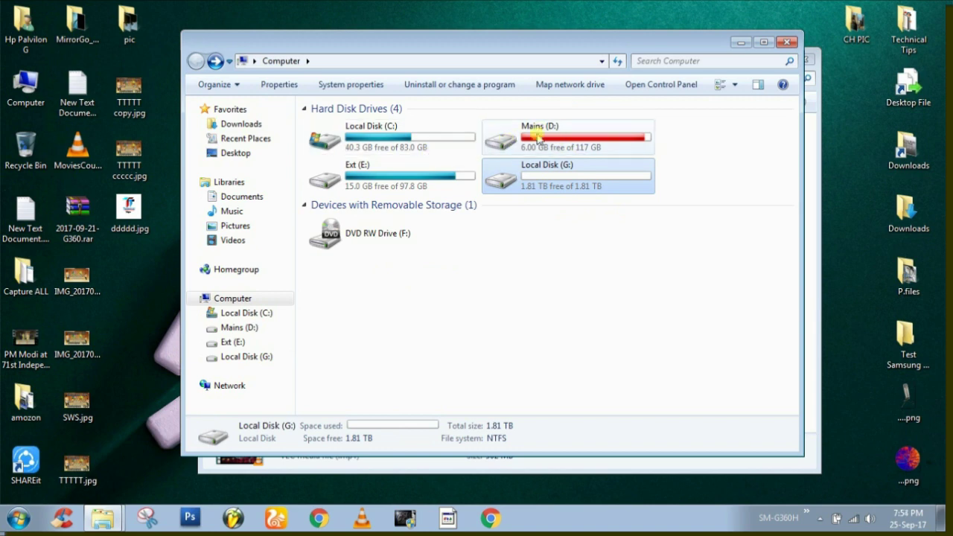
{"action": "double_click", "coordinate": [491, 145]}
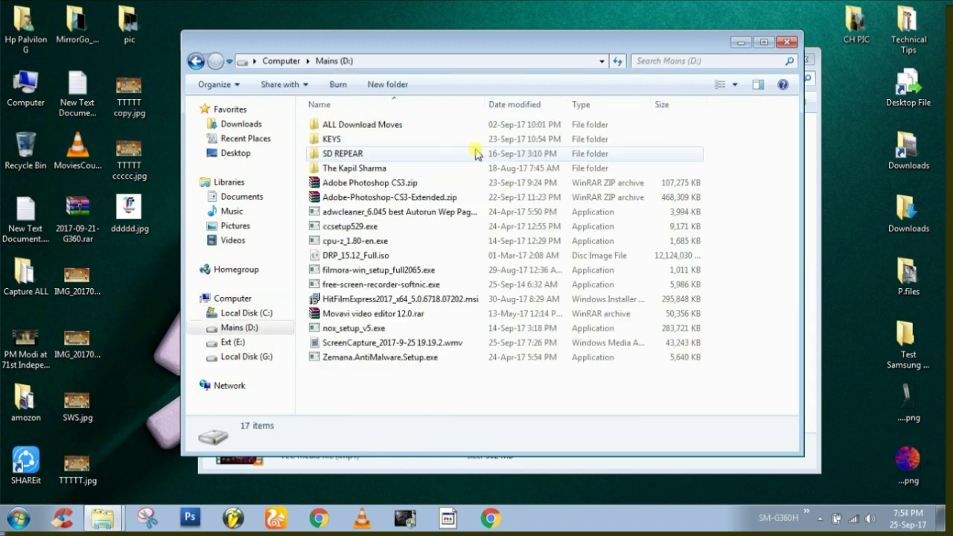
Copy The Kapil Sharma folder from Mains (D:) and minimize the overlapping video folder window.
{"action": "left_click", "coordinate": [370, 169]}
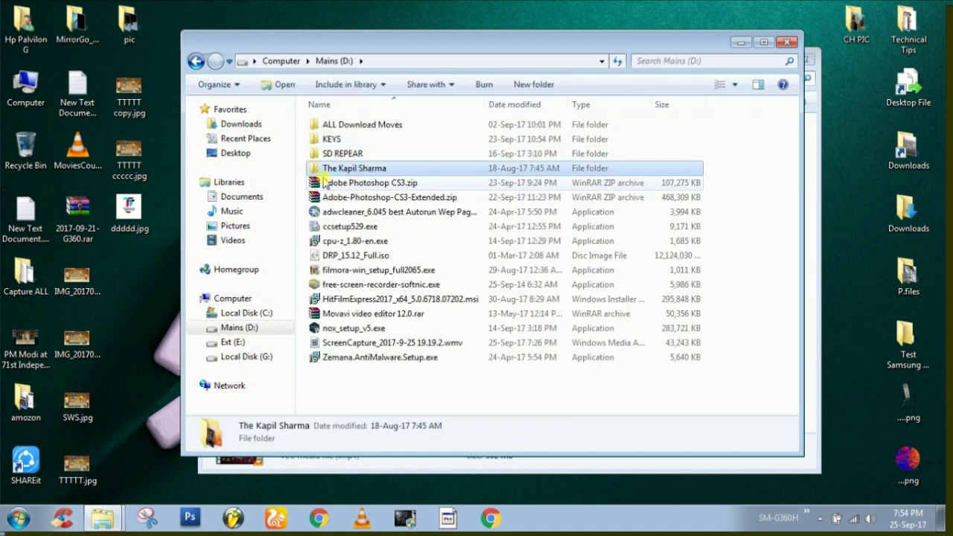
{"action": "right_click", "coordinate": [370, 169]}
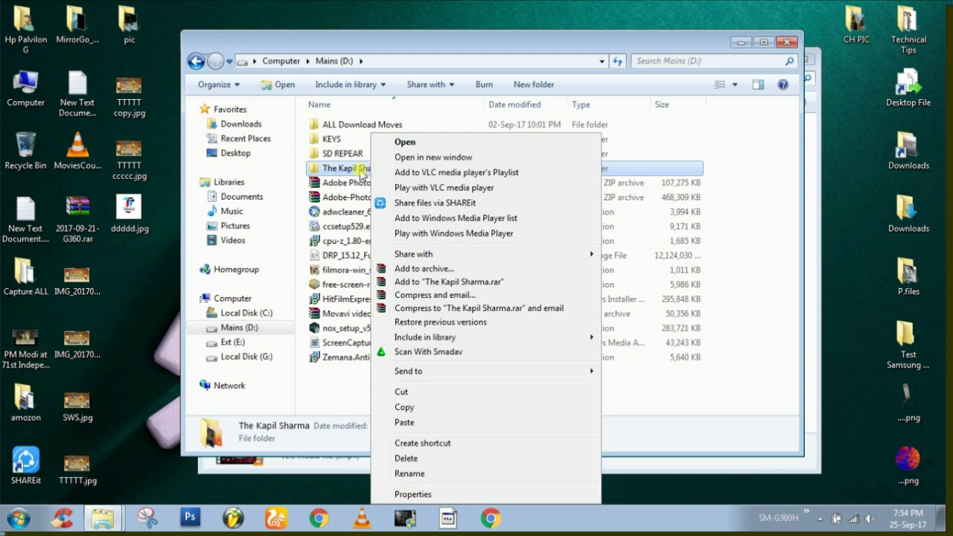
{"action": "left_click", "coordinate": [360, 172]}
{"action": "right_click", "coordinate": [361, 173]}
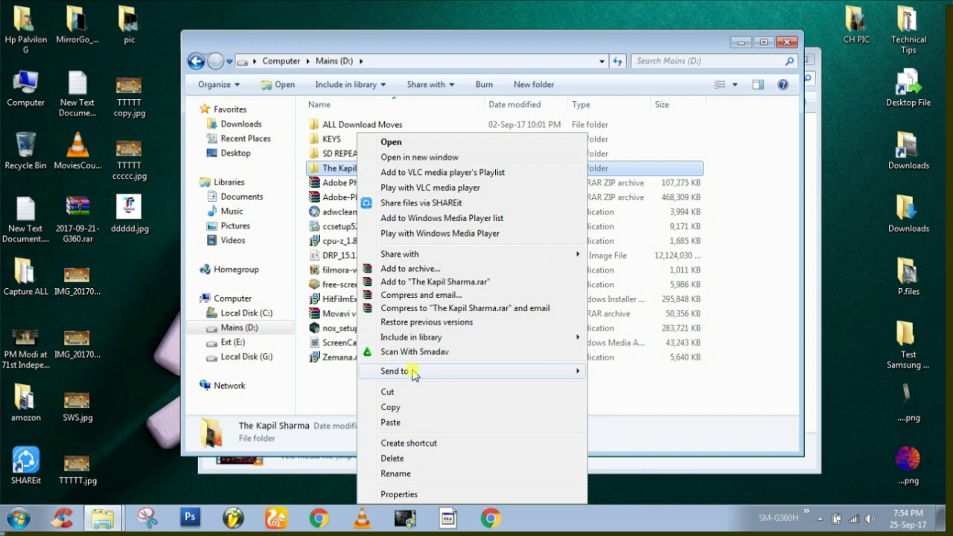
{"action": "left_click", "coordinate": [389, 408]}
{"action": "left_click", "coordinate": [384, 466]}
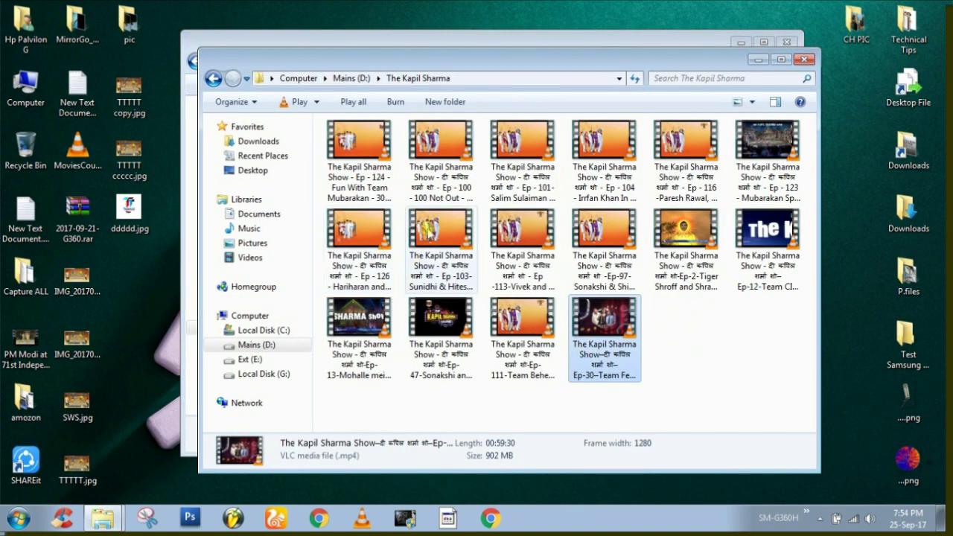
{"action": "left_click", "coordinate": [753, 63]}
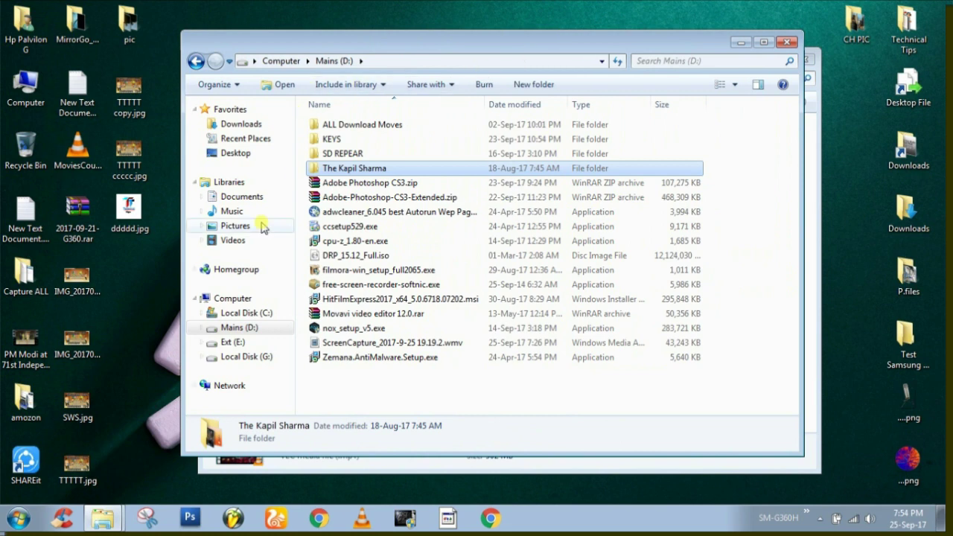
Paste The Kapil Sharma folder into Local Disk (G:), and expand the copy details to check the speed before collapsing them.
{"action": "left_click", "coordinate": [196, 61]}
{"action": "double_click", "coordinate": [520, 177]}
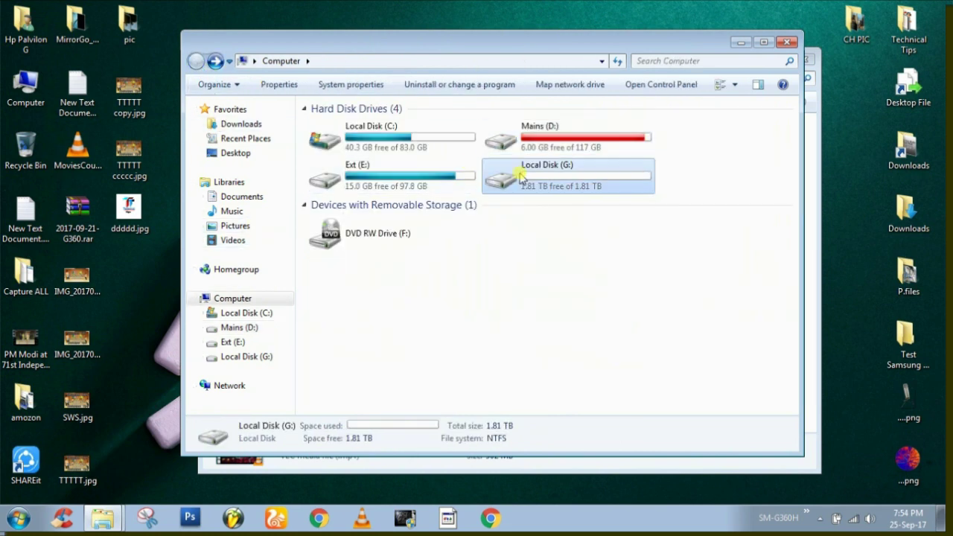
{"action": "right_click", "coordinate": [395, 149]}
{"action": "left_click", "coordinate": [435, 270]}
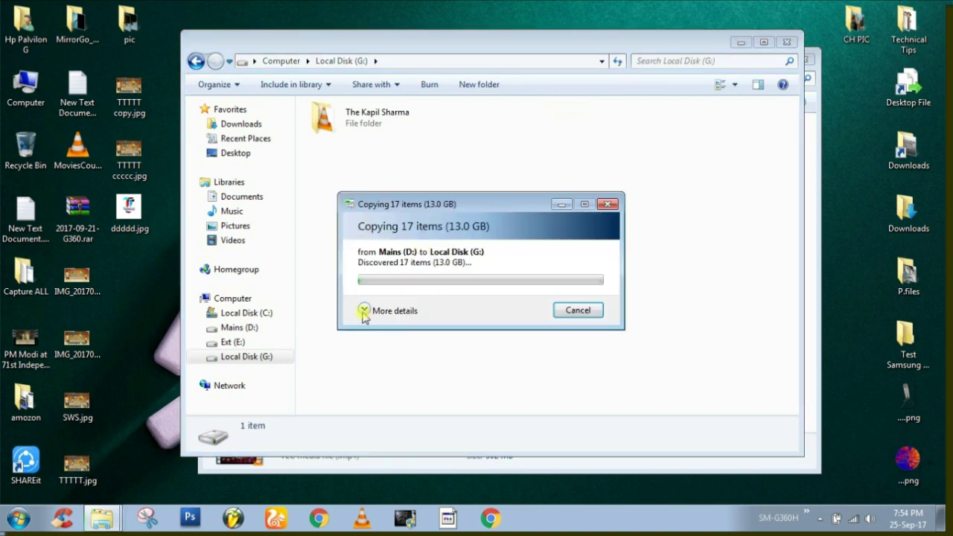
{"action": "left_click", "coordinate": [376, 311]}
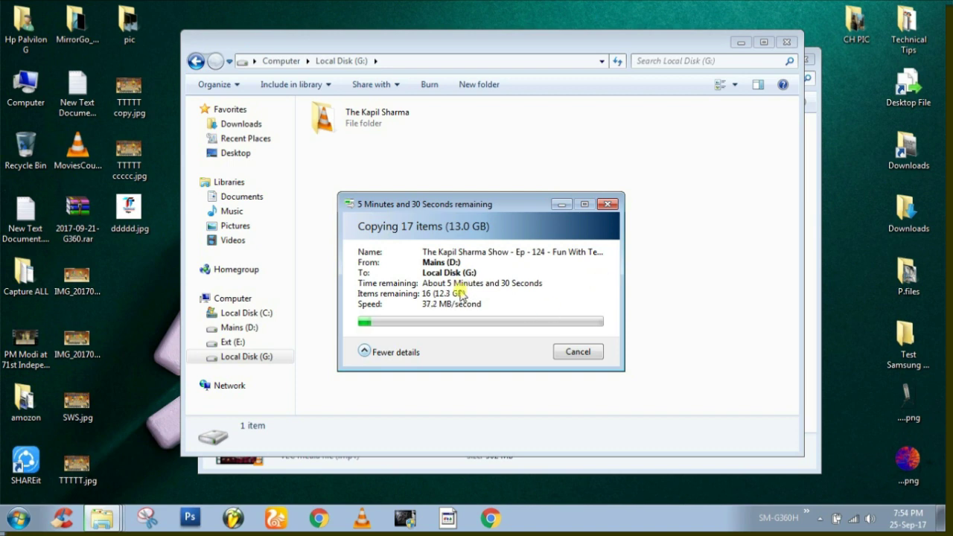
{"action": "left_click", "coordinate": [364, 352]}
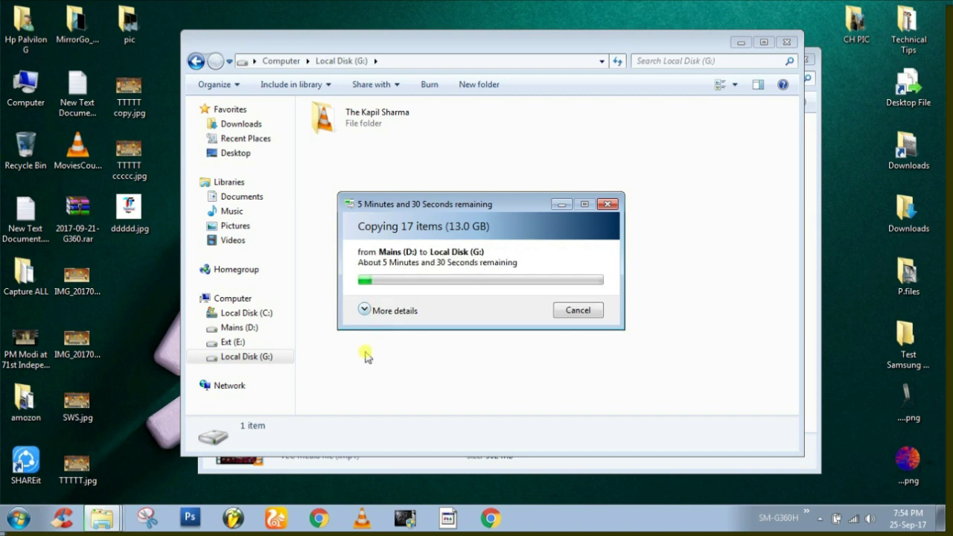
Cancel the folder copy and open the partly copied The Kapil Sharma folder on Local Disk (G:) to check its contents.
{"action": "left_click", "coordinate": [608, 204]}
{"action": "left_click", "coordinate": [385, 115]}
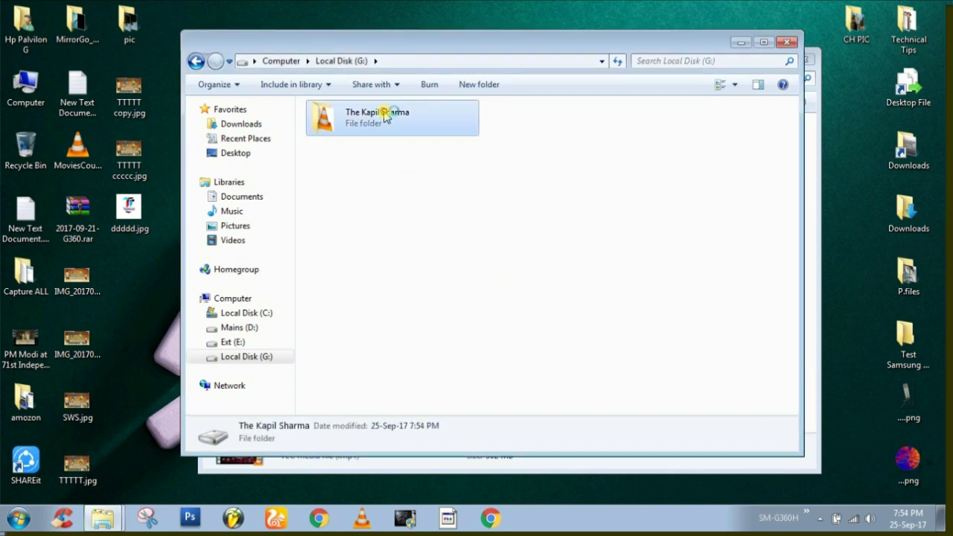
{"action": "left_click_drag", "start_coordinate": [416, 213], "coordinate": [336, 85]}
{"action": "key", "text": "Return"}
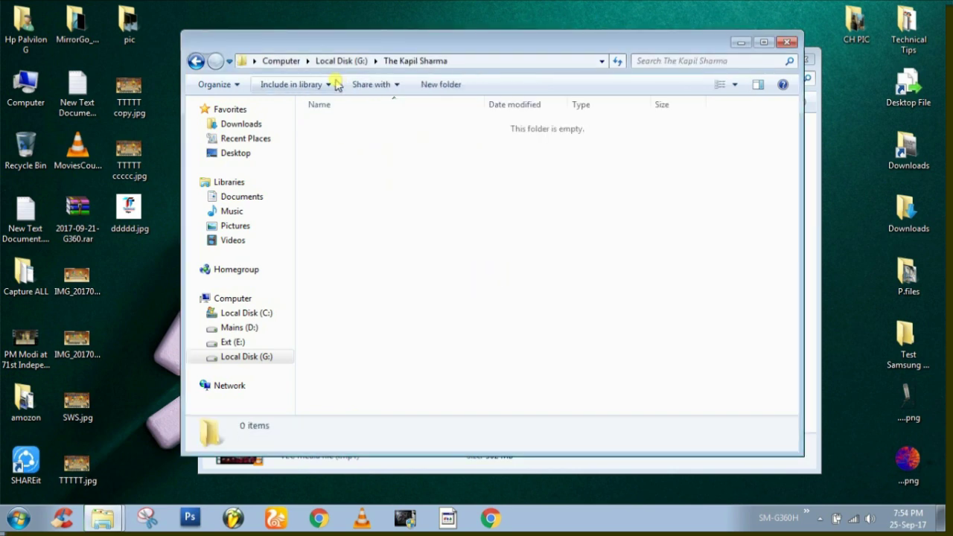
Permanently delete The Kapil Sharma folder from Local Disk (G:) and confirm the deletion.
{"action": "left_click", "coordinate": [195, 61]}
{"action": "left_click_drag", "start_coordinate": [409, 201], "coordinate": [321, 106]}
{"action": "key", "text": "shift+Delete"}
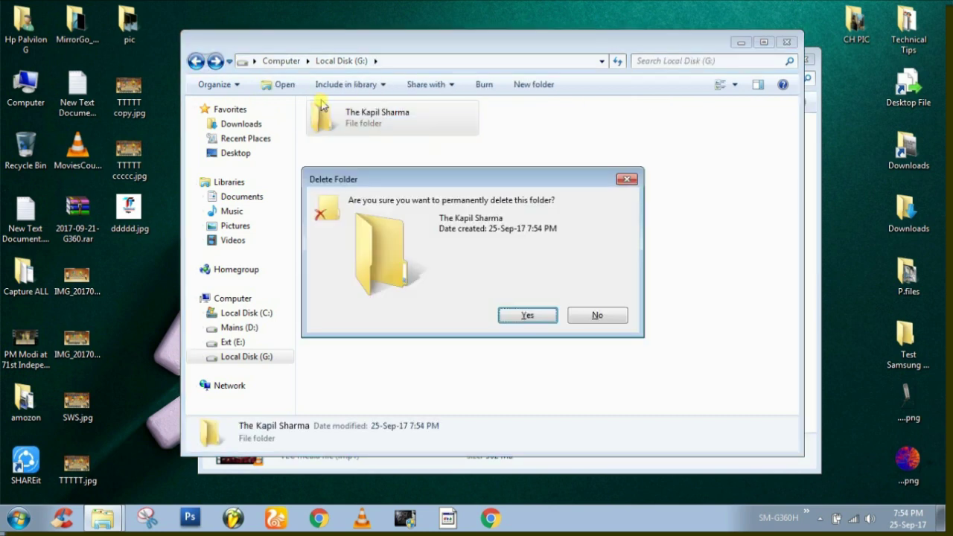
{"action": "key", "text": "Return"}
Return from Local Disk (G:) to the drive list and close the open Explorer windows.
{"action": "left_click", "coordinate": [196, 61]}
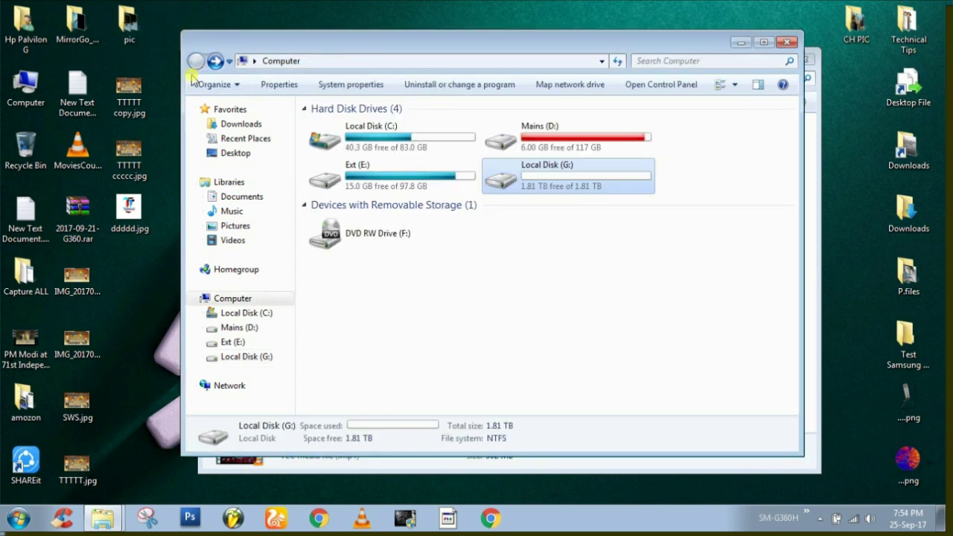
{"action": "left_click", "coordinate": [787, 42]}
{"action": "left_click", "coordinate": [777, 64]}
{"action": "right_click", "coordinate": [408, 107]}
{"action": "left_click", "coordinate": [444, 165]}
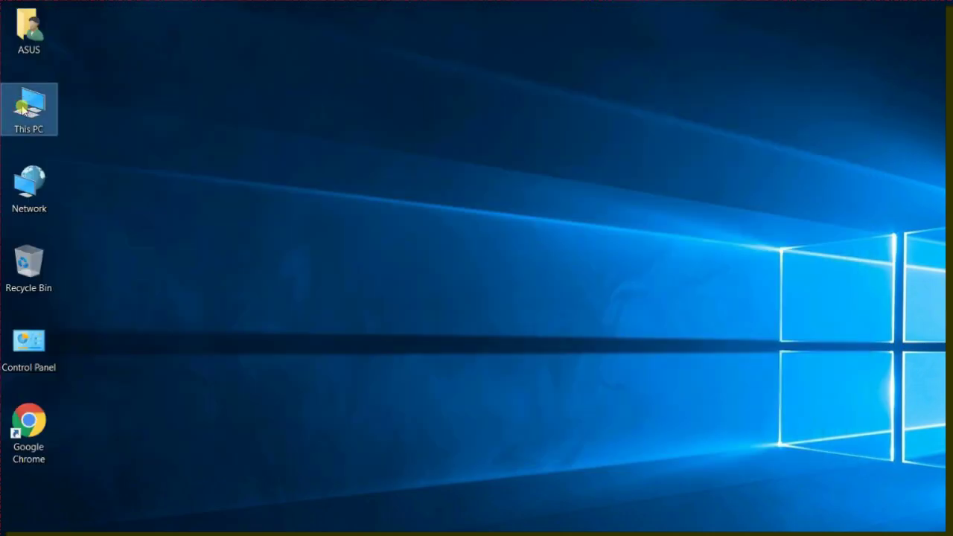
On the second computer, open This PC, check the contents of Local Disk (G:), and return to the drive list.
{"action": "double_click", "coordinate": [30, 111]}
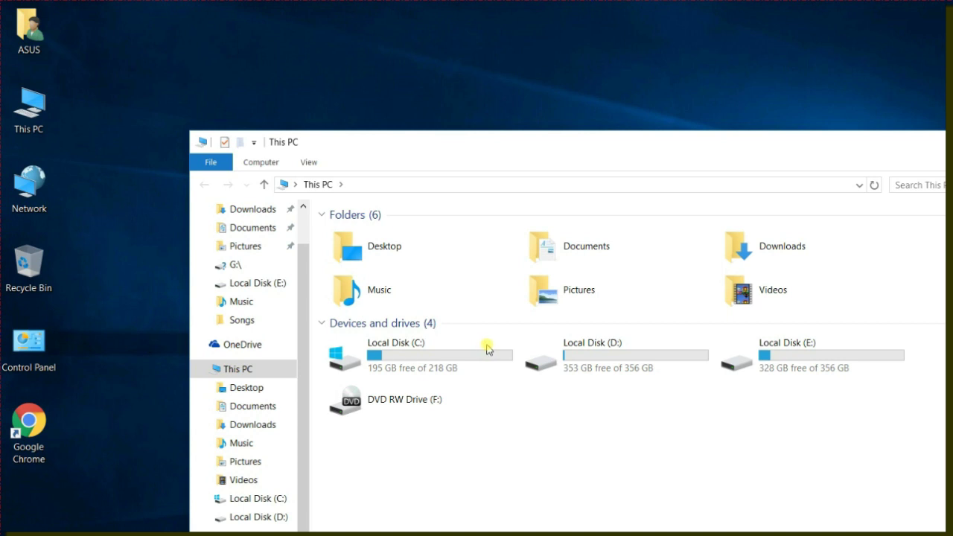
{"action": "left_click_drag", "start_coordinate": [514, 131], "coordinate": [380, 48]}
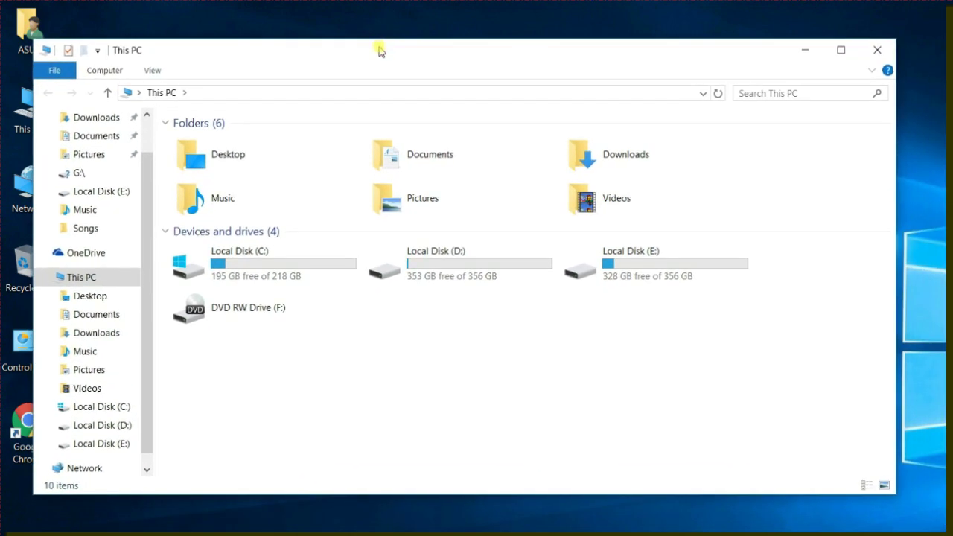
{"action": "left_click", "coordinate": [360, 327]}
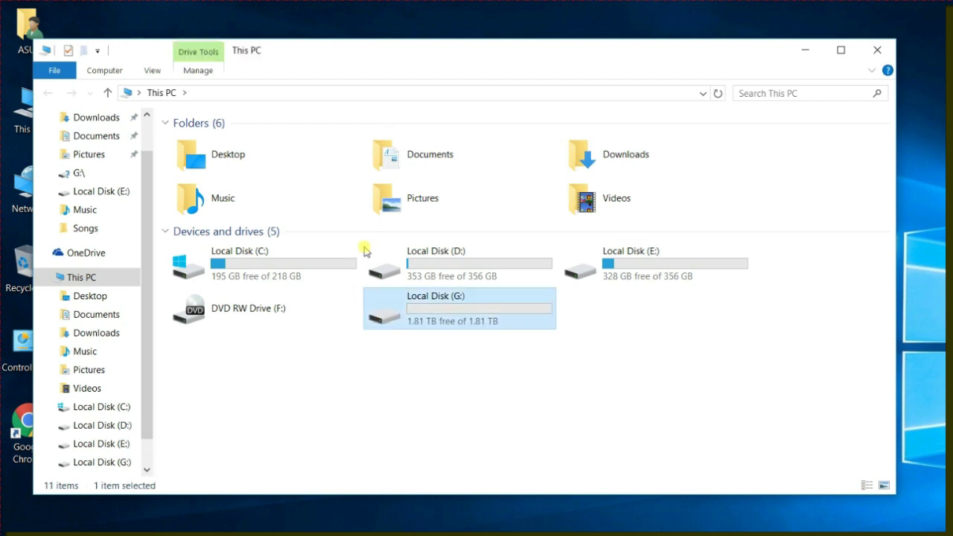
{"action": "key", "text": "Return"}
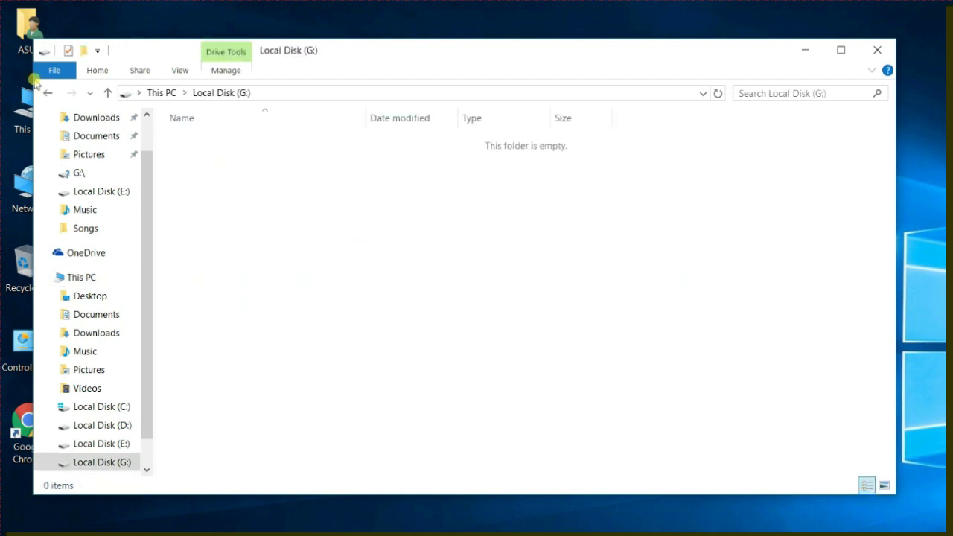
{"action": "left_click", "coordinate": [46, 93]}
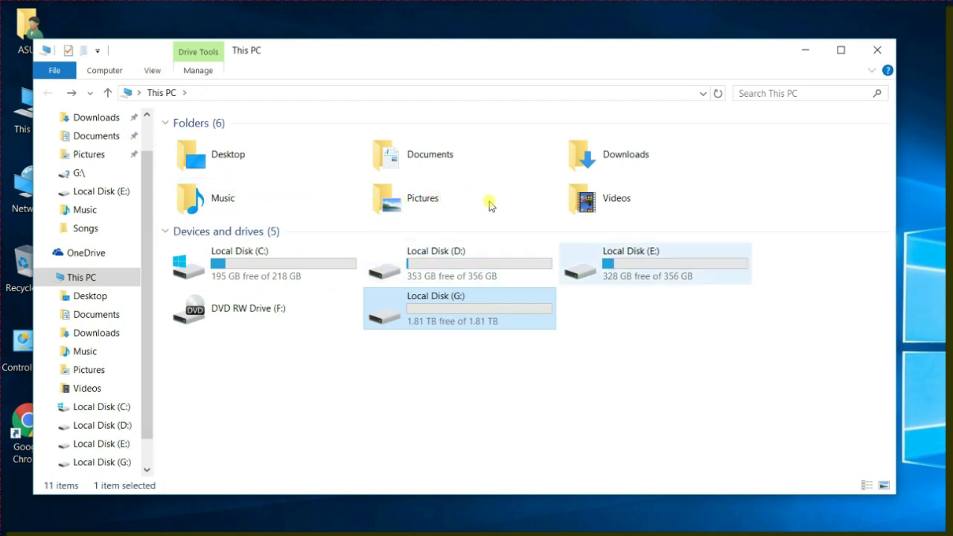
Open Local Disk (E:) and view the file properties of the AE DIL HAI MUSHKIL (2016) movie.
{"action": "key", "text": "Up"}
{"action": "key", "text": "Right"}
{"action": "key", "text": "Return"}
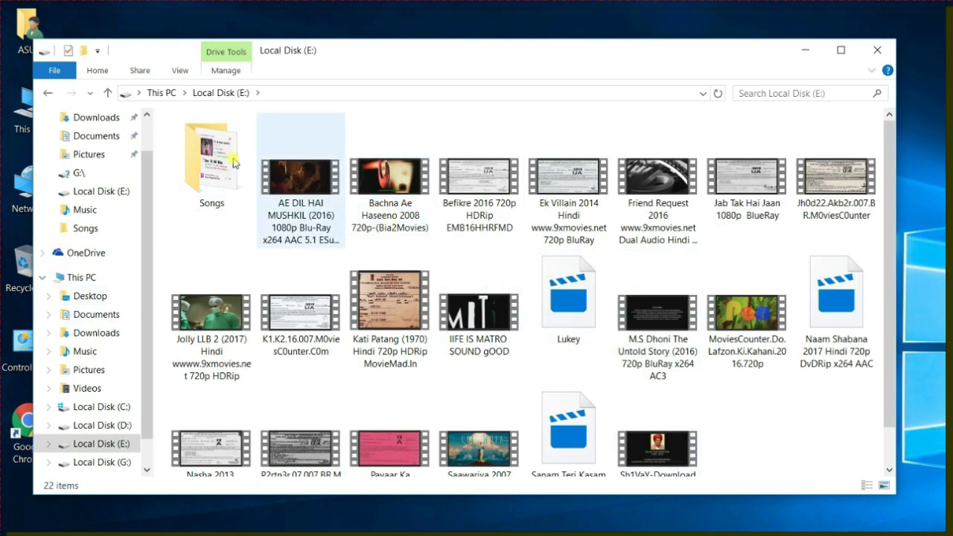
{"action": "left_click", "coordinate": [262, 164]}
{"action": "right_click", "coordinate": [296, 197]}
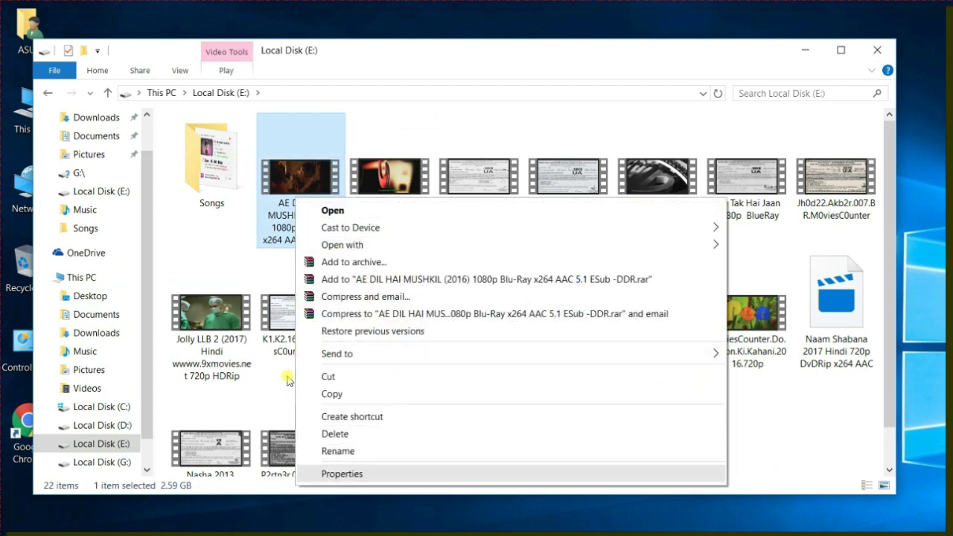
{"action": "left_click", "coordinate": [327, 473]}
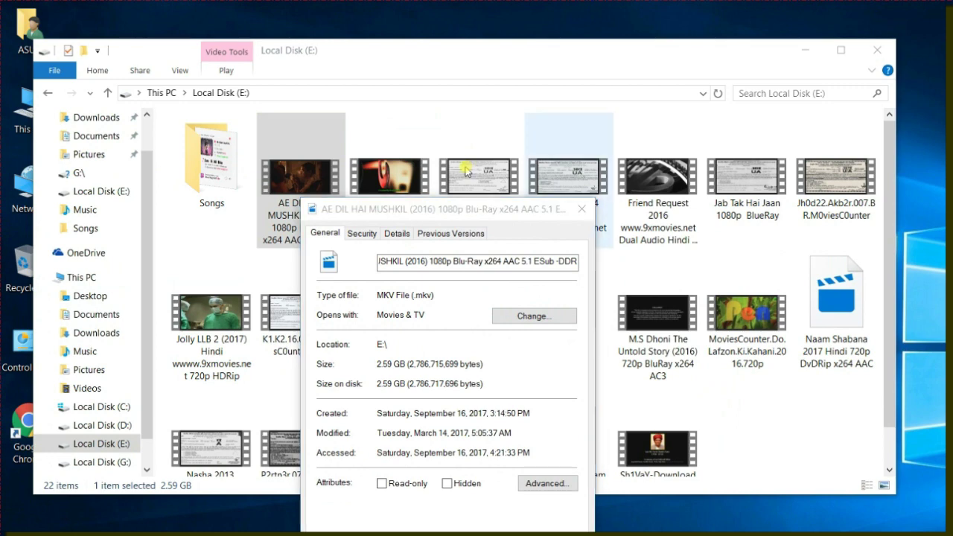
{"action": "key", "text": "Escape"}
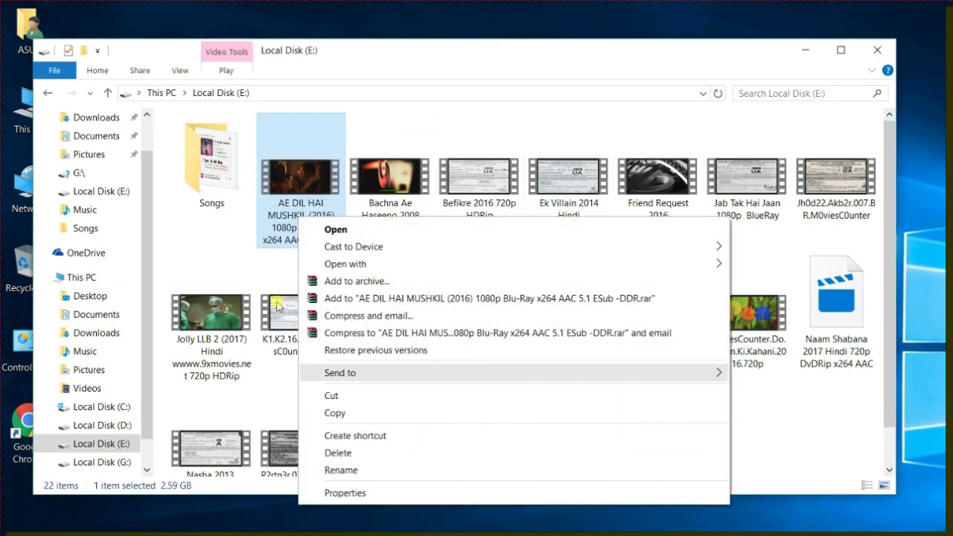
Copy the AE DIL HAI MUSHKIL (2016) movie from Local Disk (E:) to the root of Local Disk (G:).
{"action": "left_click", "coordinate": [334, 412]}
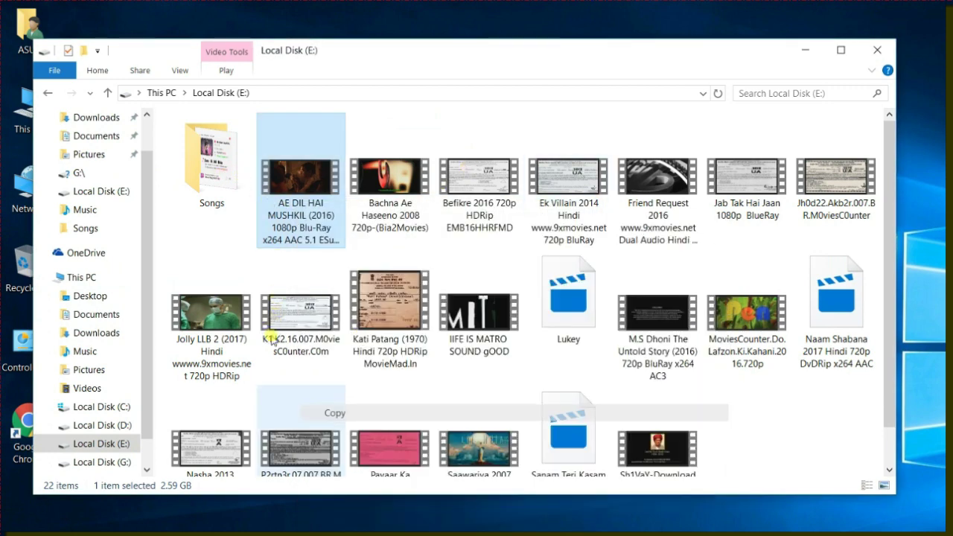
{"action": "left_click", "coordinate": [47, 92]}
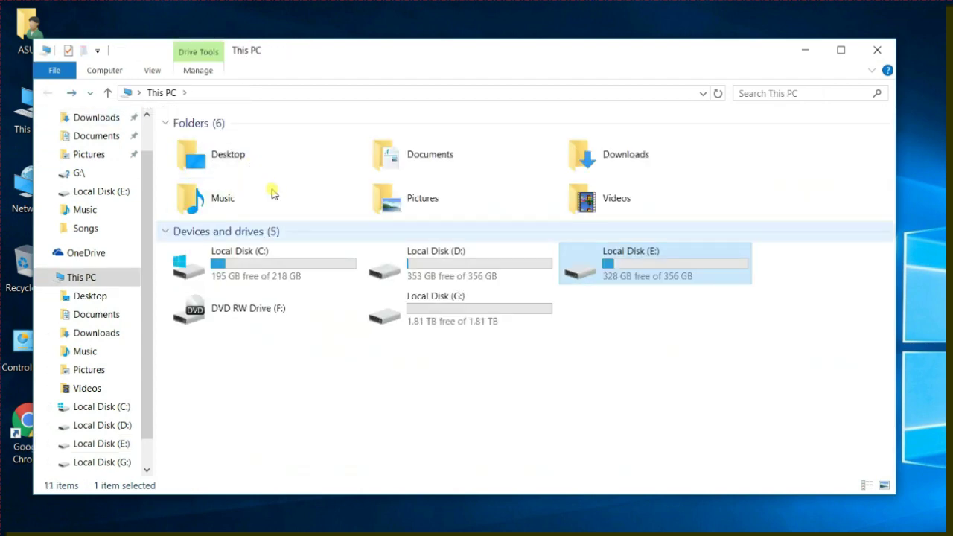
{"action": "key", "text": "Down"}
{"action": "key", "text": "Return"}
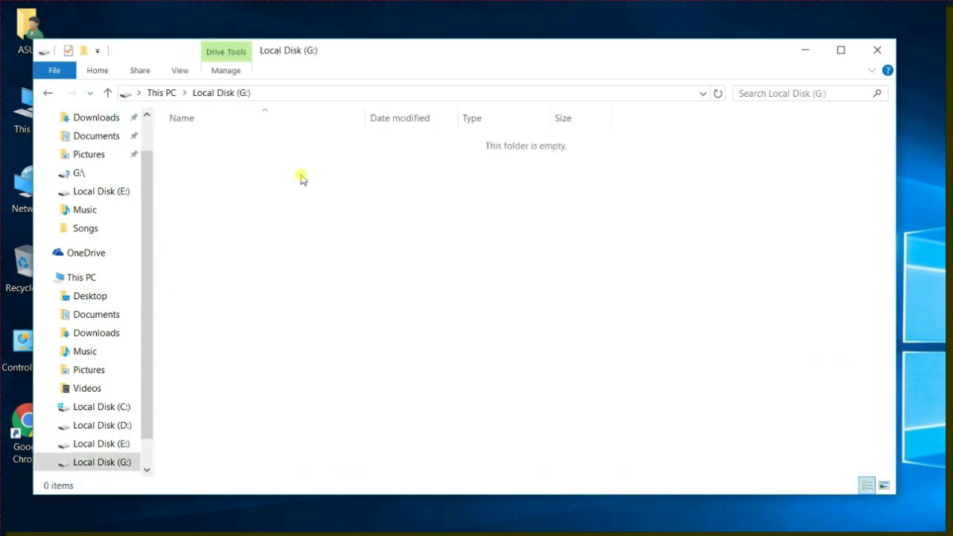
{"action": "key", "text": "shift+F10"}
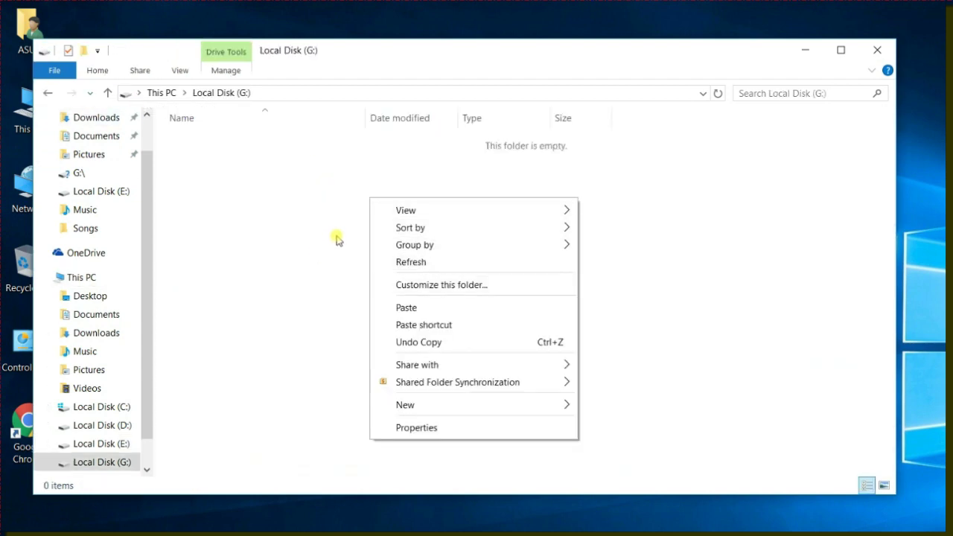
{"action": "key", "text": "p"}
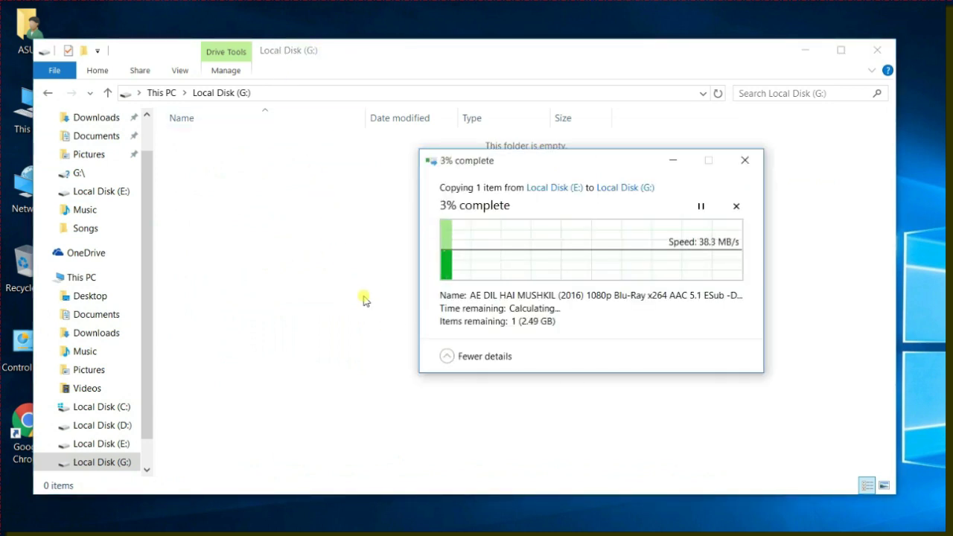
Play the copied movie from Local Disk (G:) in Movies & TV, trying the maximized view, and close the player.
{"action": "left_click_drag", "start_coordinate": [410, 132], "coordinate": [147, 100]}
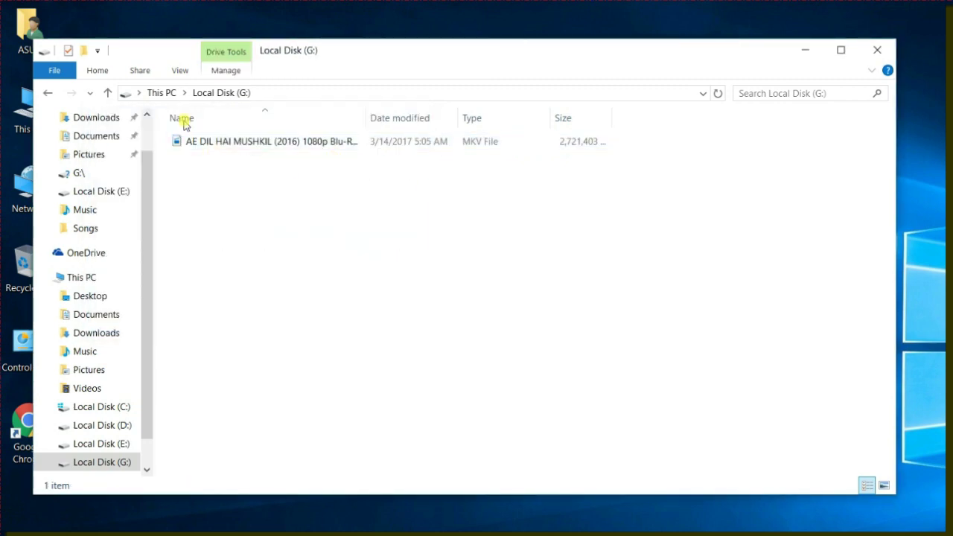
{"action": "double_click", "coordinate": [184, 124]}
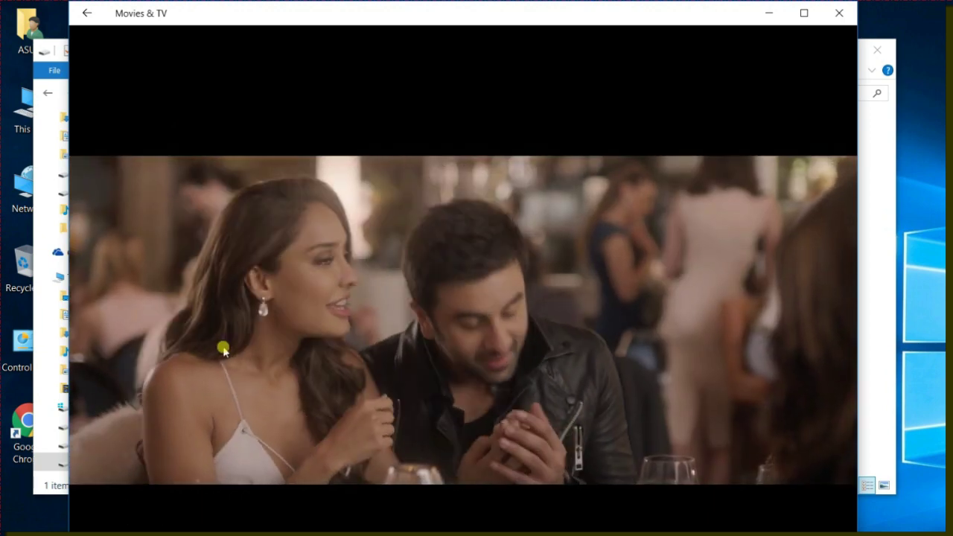
{"action": "double_click", "coordinate": [643, 13]}
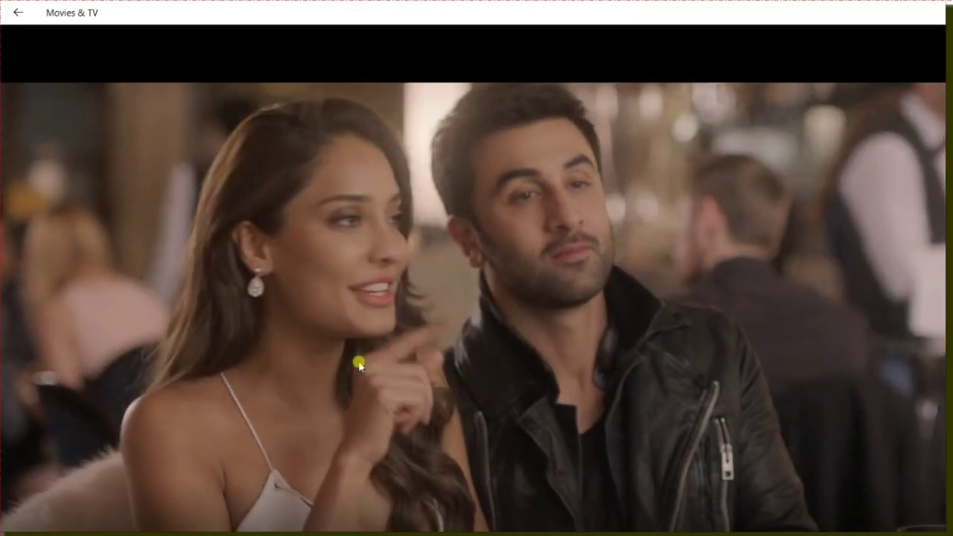
{"action": "left_click", "coordinate": [904, 10]}
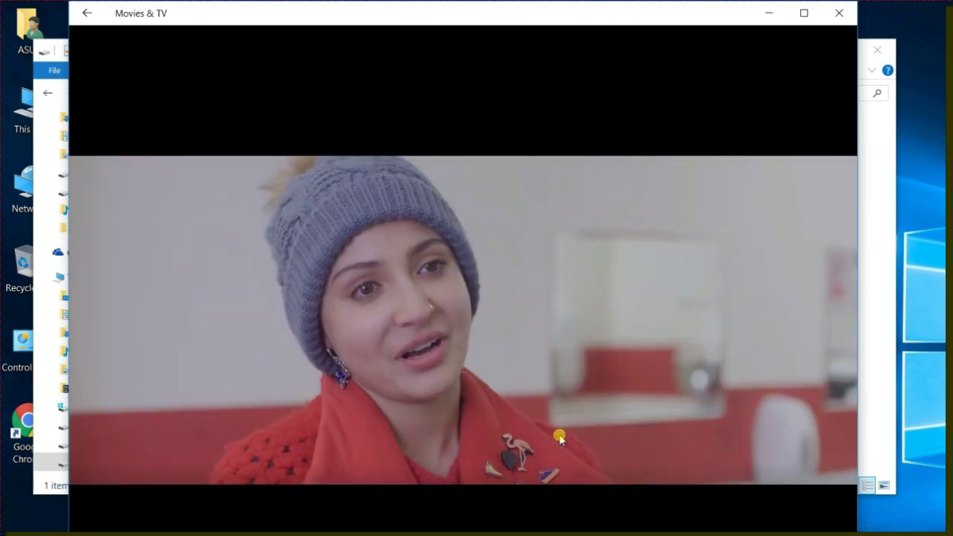
{"action": "left_click", "coordinate": [839, 12]}
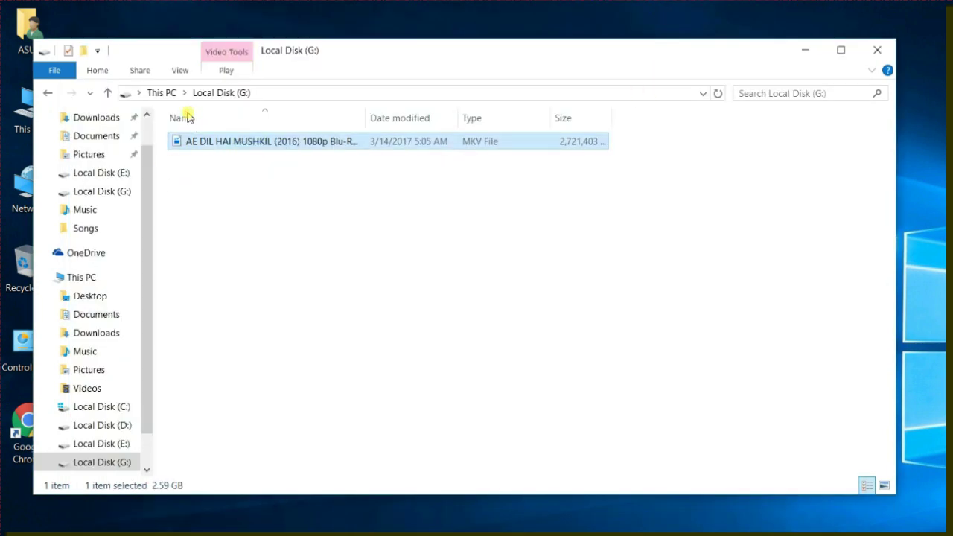
Delete the AE DIL HAI MUSHKIL (2016) movie from Local Disk (G:).
{"action": "right_click", "coordinate": [234, 141]}
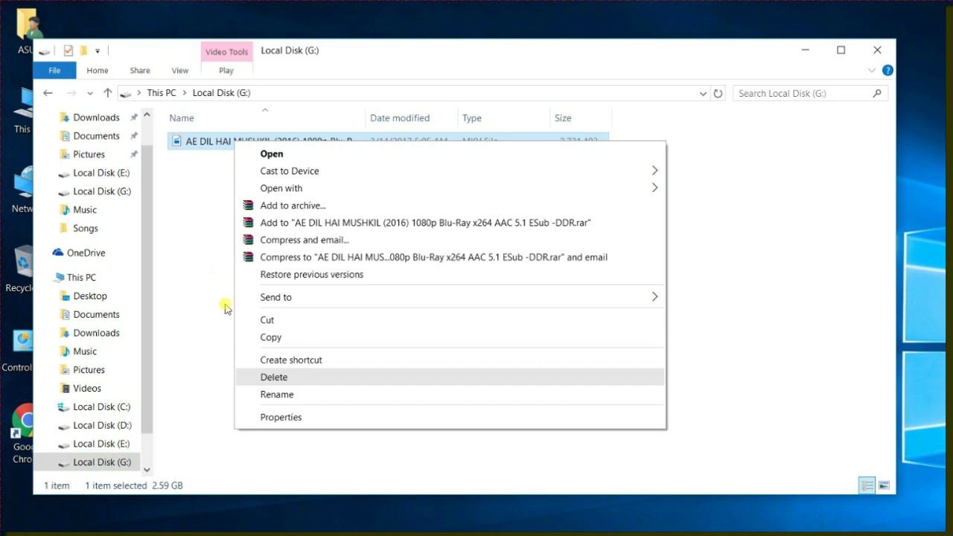
{"action": "key", "text": "Return"}
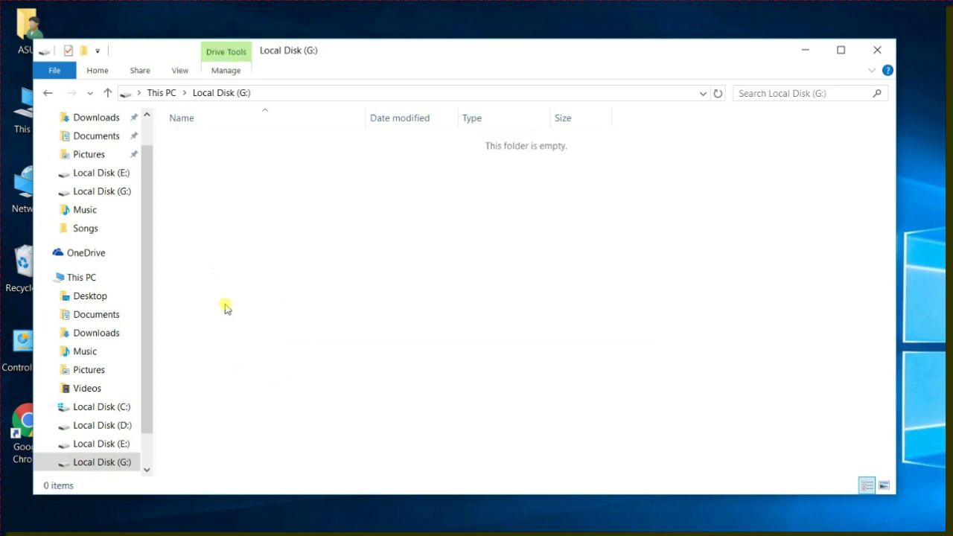
Open Local Disk (G:) from This PC to check its contents, and return to This PC.
{"action": "left_click", "coordinate": [48, 93]}
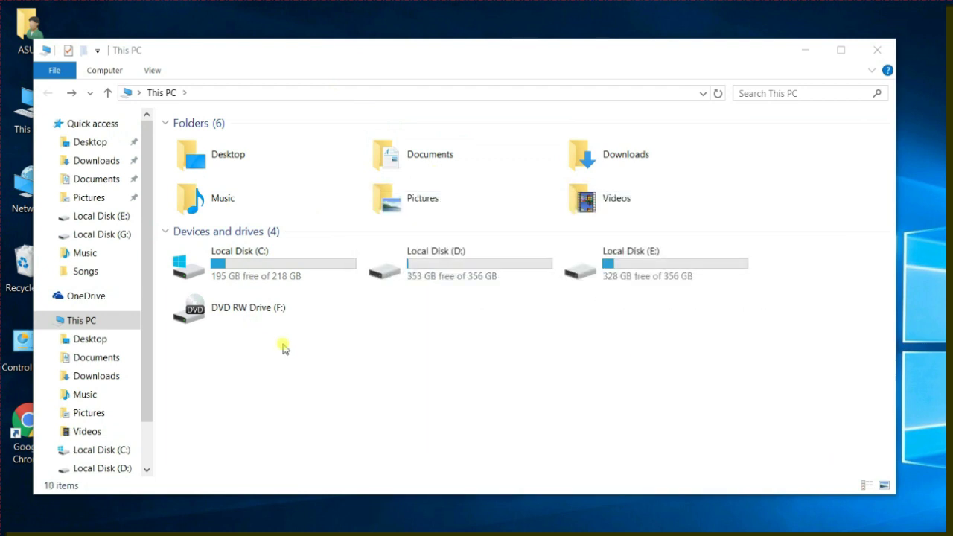
{"action": "left_click_drag", "start_coordinate": [340, 42], "coordinate": [330, 38]}
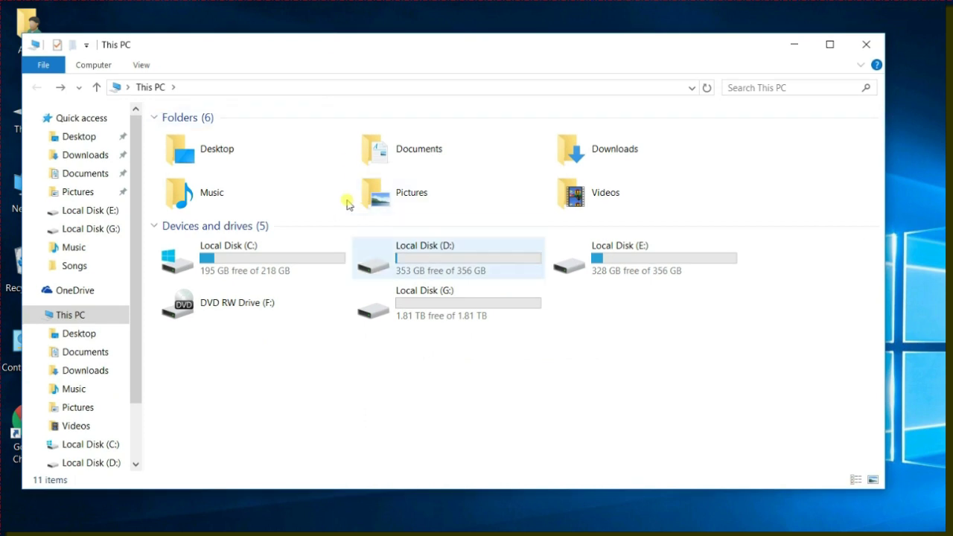
{"action": "double_click", "coordinate": [395, 302]}
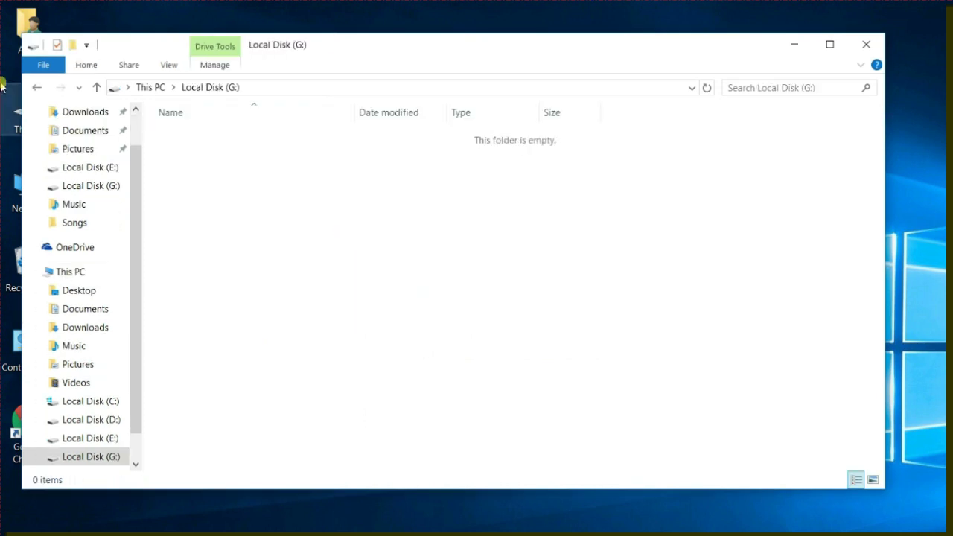
{"action": "left_click", "coordinate": [35, 87]}
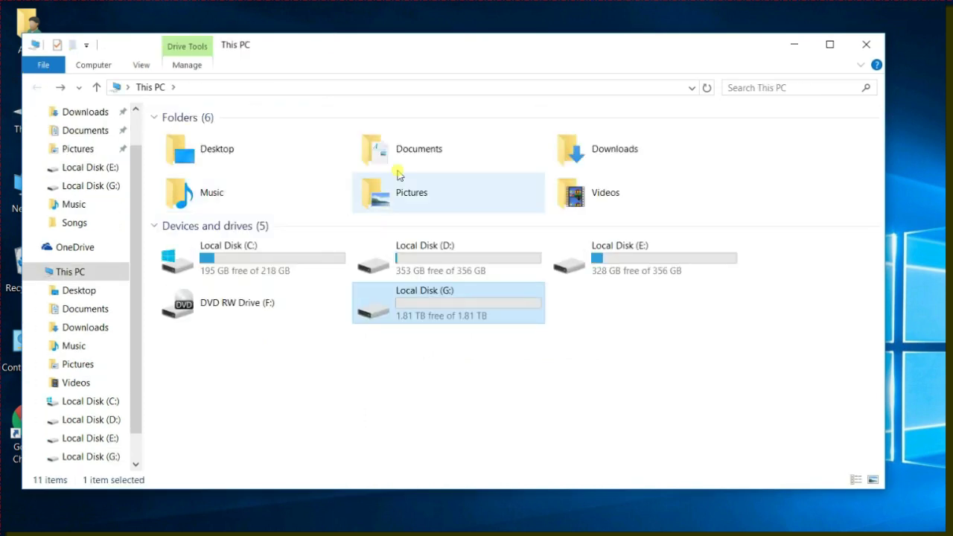
Open Local Disk (E:) and check the file properties of the AE DIL HAI MUSHKIL (2016) movie.
{"action": "double_click", "coordinate": [618, 257]}
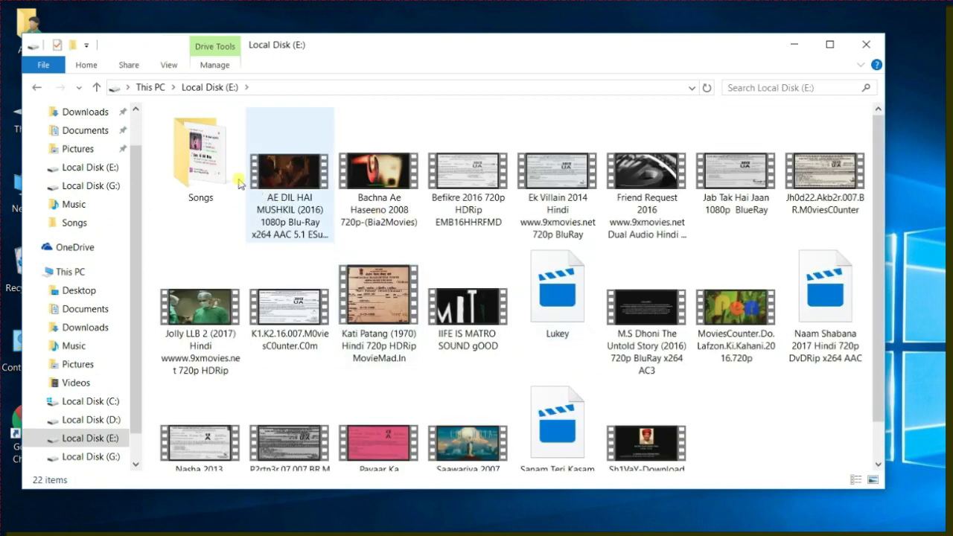
{"action": "left_click", "coordinate": [238, 184]}
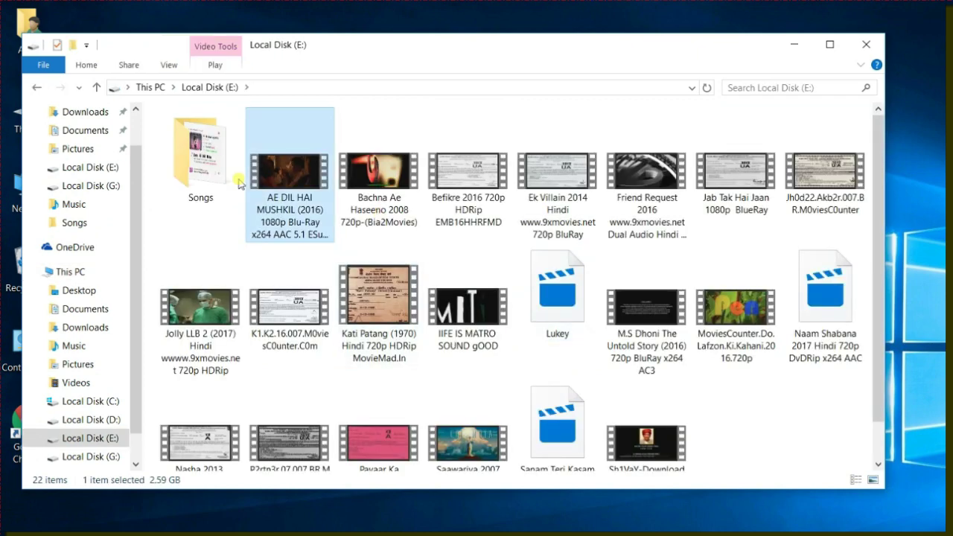
{"action": "right_click", "coordinate": [298, 186]}
{"action": "left_click", "coordinate": [335, 499]}
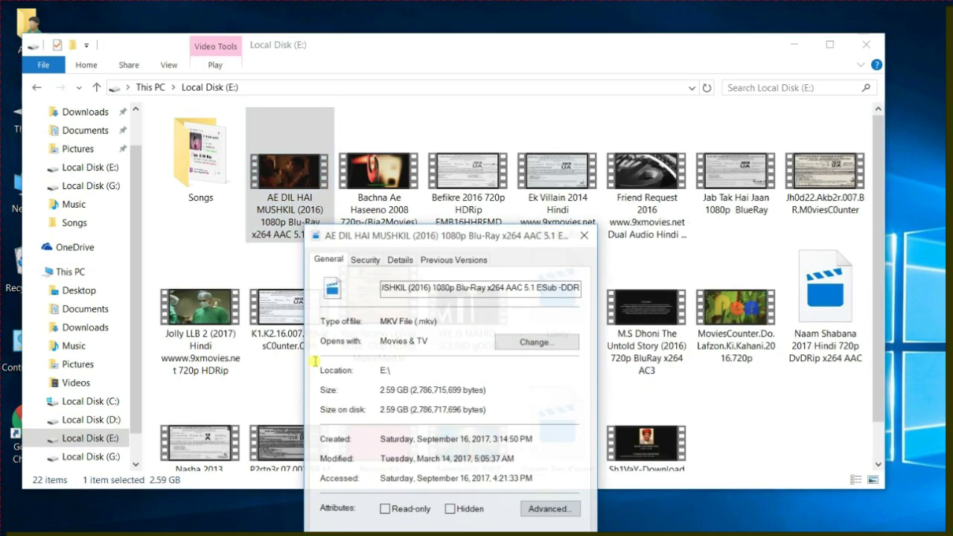
{"action": "left_click", "coordinate": [467, 186]}
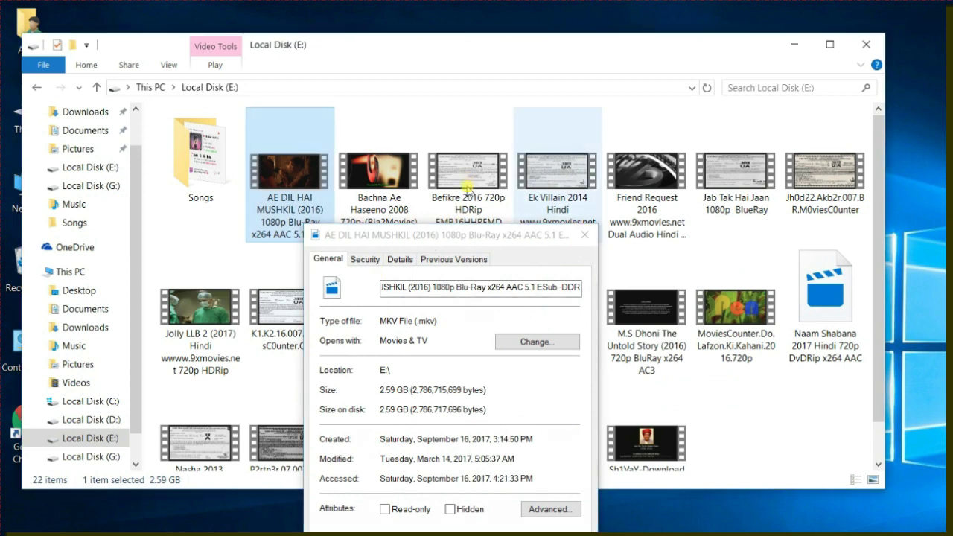
Copy the AE DIL HAI MUSHKIL (2016) movie from Local Disk (E:) to the root of Local Disk (G:).
{"action": "right_click", "coordinate": [304, 112]}
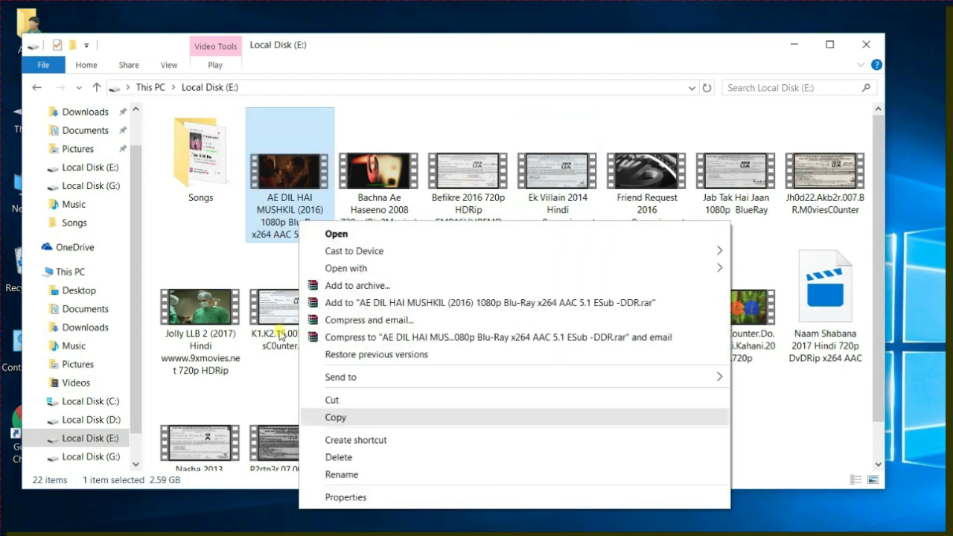
{"action": "left_click", "coordinate": [335, 416]}
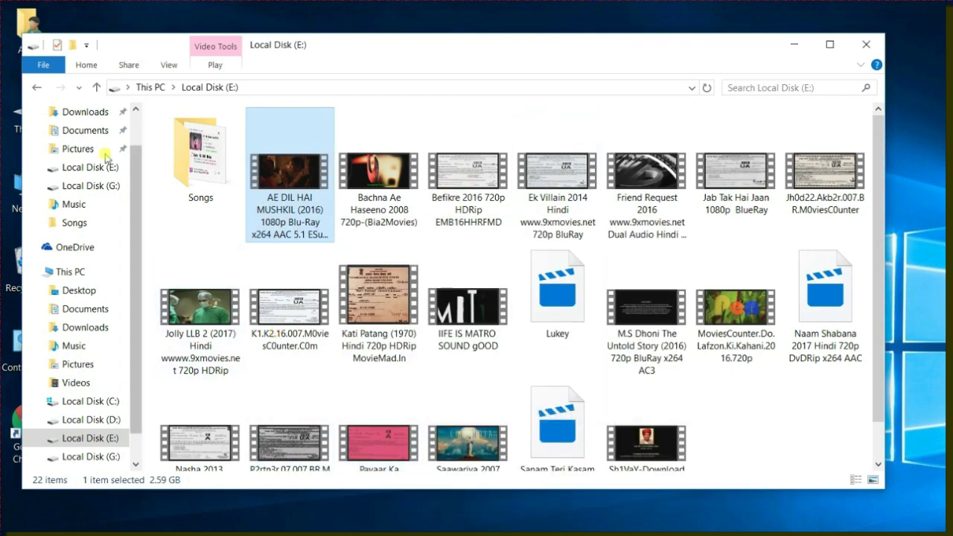
{"action": "left_click", "coordinate": [37, 87]}
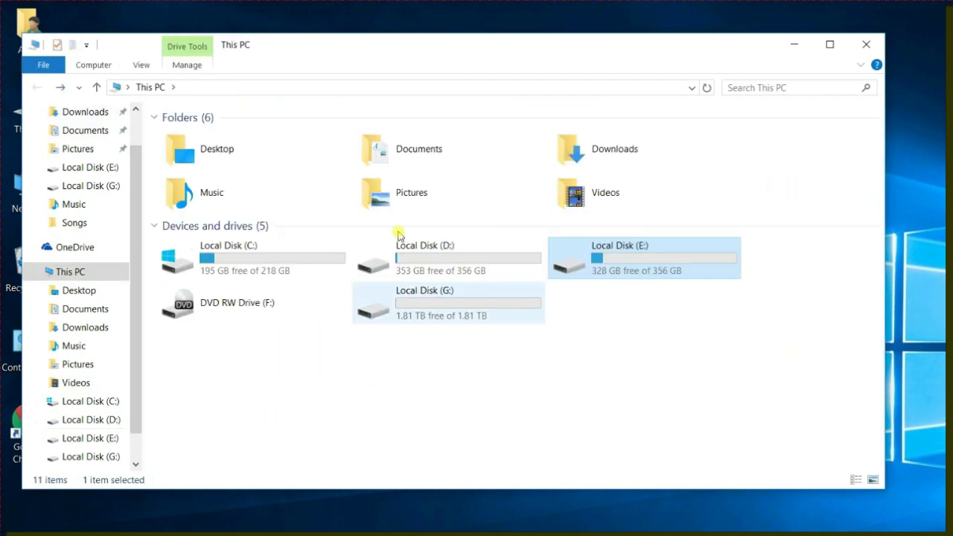
{"action": "double_click", "coordinate": [431, 302]}
{"action": "right_click", "coordinate": [300, 213]}
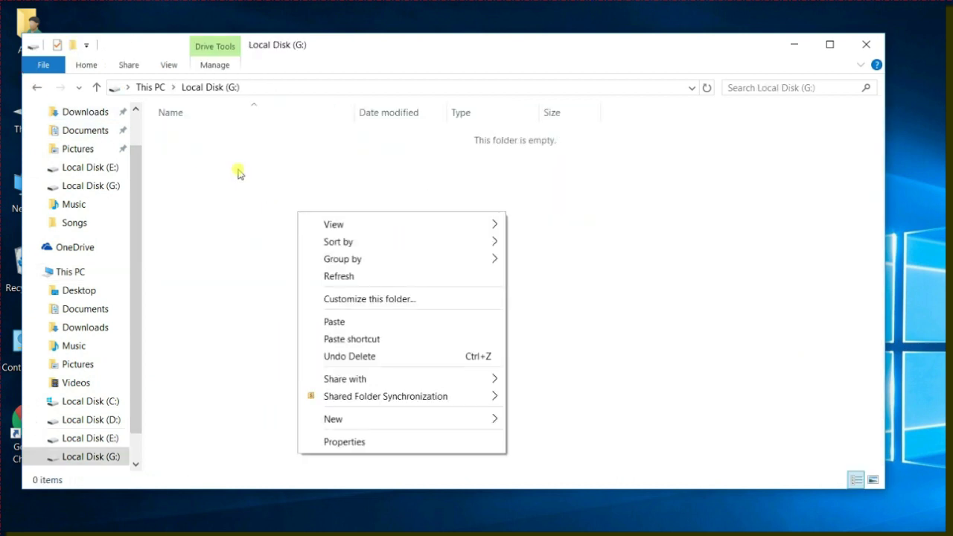
{"action": "left_click", "coordinate": [334, 321]}
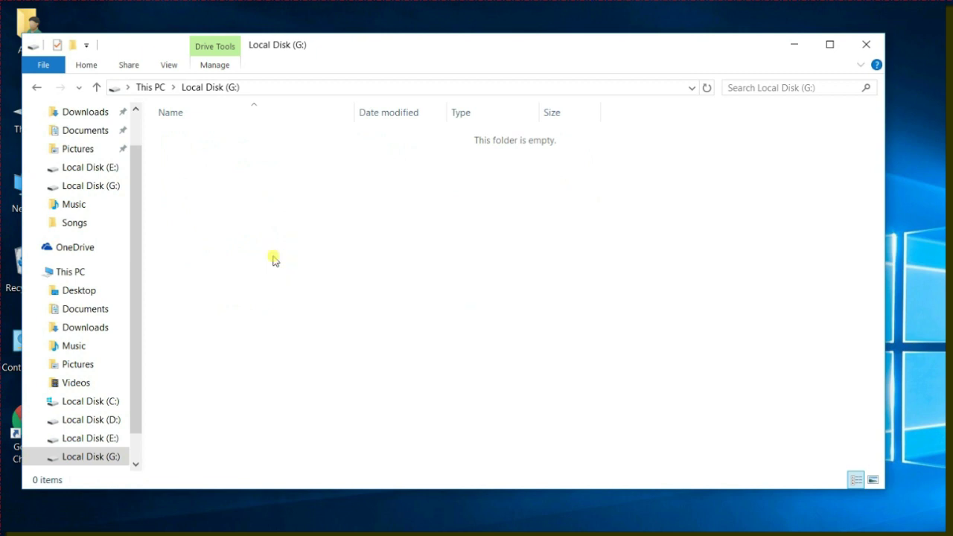
{"action": "left_click_drag", "start_coordinate": [425, 125], "coordinate": [160, 59]}
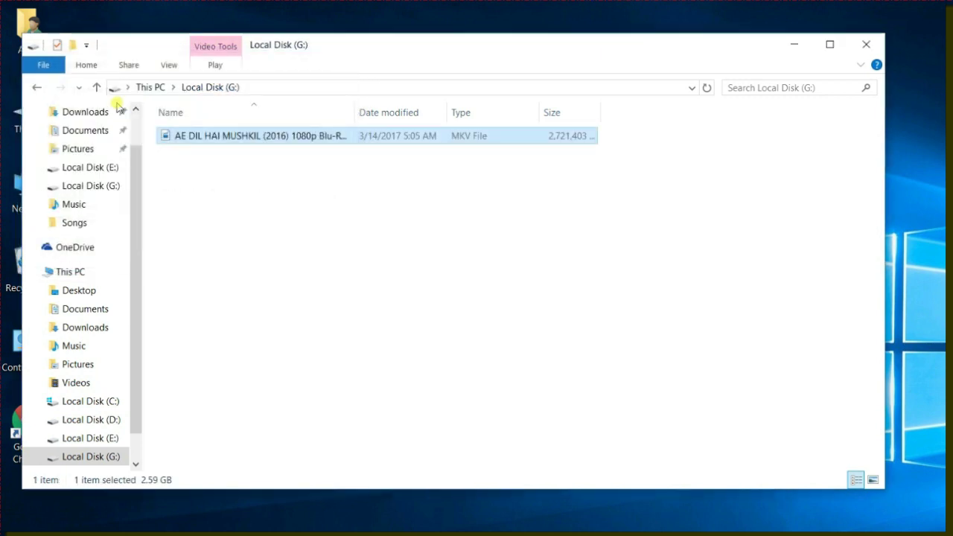
Return to Local Disk (E:) and view the size in the file properties of the M.S Dhoni The Untold Story (2016) movie.
{"action": "left_click", "coordinate": [36, 87]}
{"action": "double_click", "coordinate": [640, 258]}
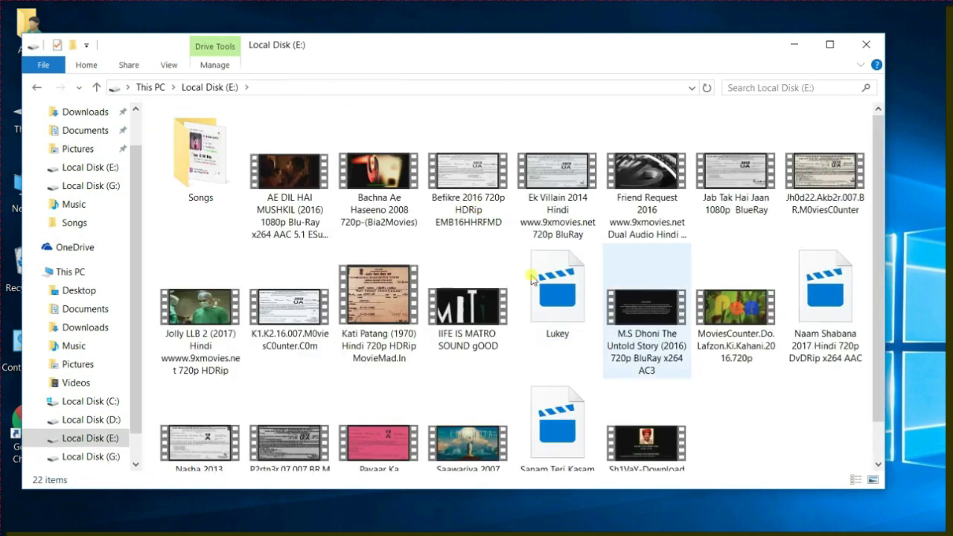
{"action": "key", "text": "shift+F10"}
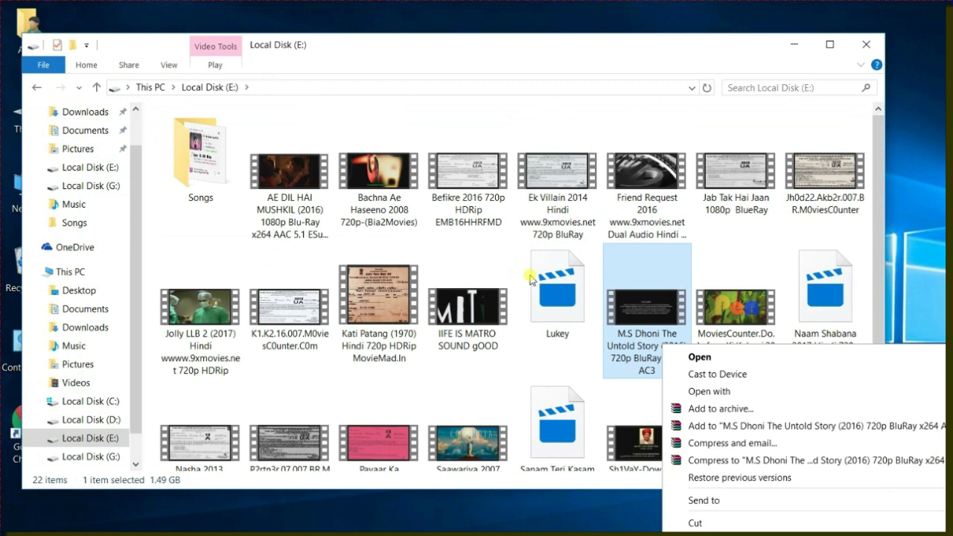
{"action": "key", "text": "Down"}
{"action": "key", "text": "Down"}
{"action": "key", "text": "Down"}
{"action": "key", "text": "Down"}
{"action": "key", "text": "Down"}
{"action": "key", "text": "Down"}
{"action": "key", "text": "Down"}
{"action": "key", "text": "Down"}
{"action": "key", "text": "Down"}
{"action": "key", "text": "Down"}
{"action": "key", "text": "Down"}
{"action": "key", "text": "Down"}
{"action": "key", "text": "Down"}
{"action": "key", "text": "Down"}
{"action": "key", "text": "Down"}
{"action": "key", "text": "Return"}
{"action": "left_click_drag", "start_coordinate": [724, 248], "coordinate": [136, 51]}
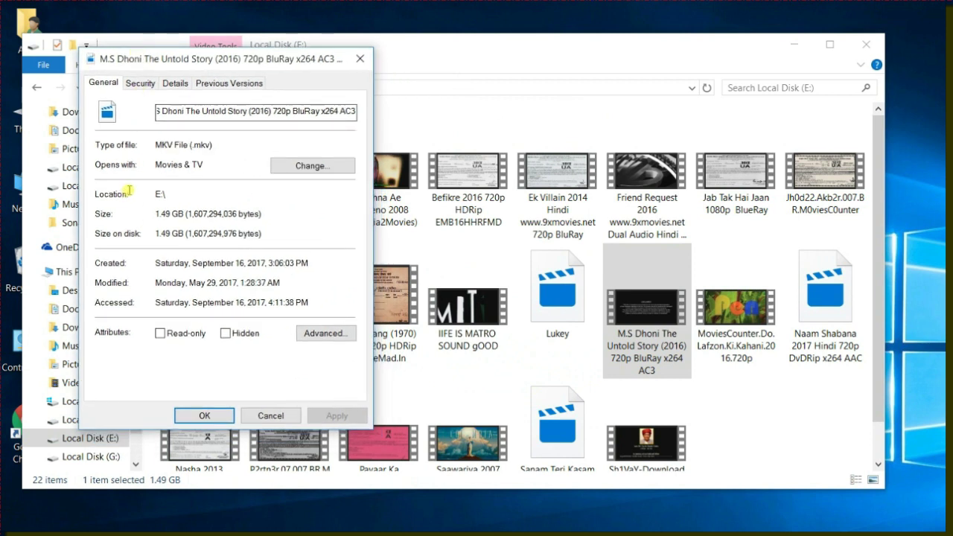
{"action": "left_click_drag", "start_coordinate": [128, 170], "coordinate": [166, 169]}
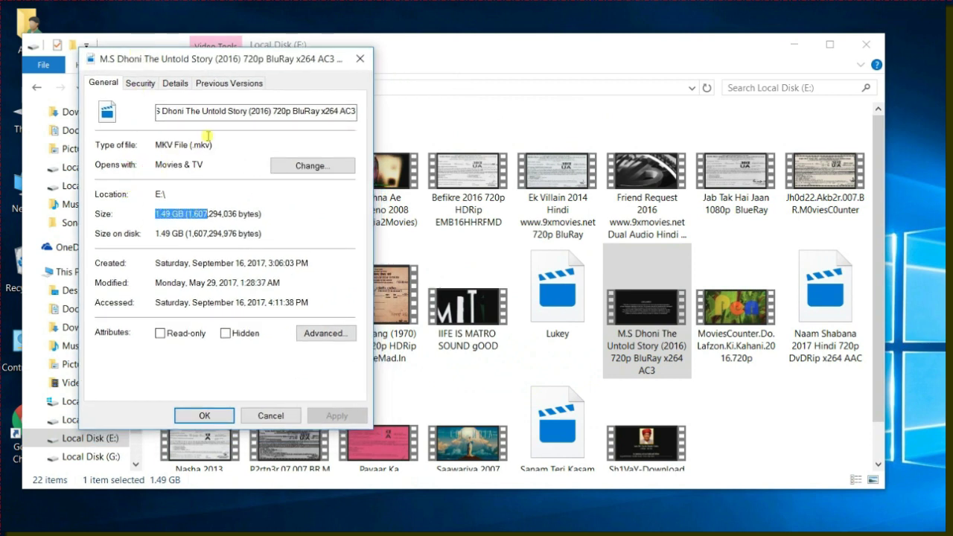
{"action": "left_click", "coordinate": [288, 43]}
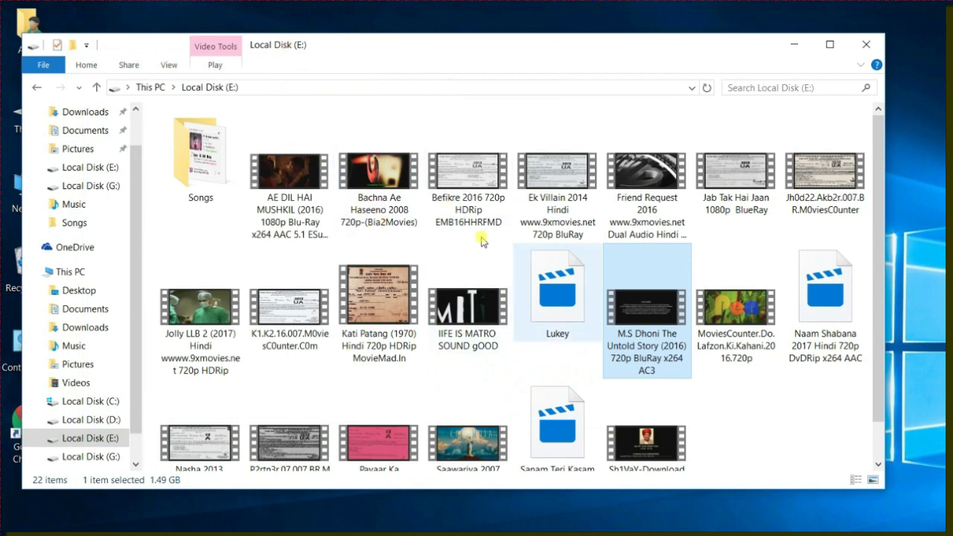
Copy the M.S Dhoni The Untold Story (2016) movie from Local Disk (E:) to the root of Local Disk (G:).
{"action": "key", "text": "shift+F10"}
{"action": "key", "text": "Down"}
{"action": "key", "text": "Down"}
{"action": "key", "text": "Down"}
{"action": "key", "text": "Down"}
{"action": "key", "text": "Down"}
{"action": "key", "text": "Down"}
{"action": "key", "text": "Down"}
{"action": "key", "text": "Down"}
{"action": "key", "text": "Down"}
{"action": "key", "text": "Down"}
{"action": "key", "text": "Down"}
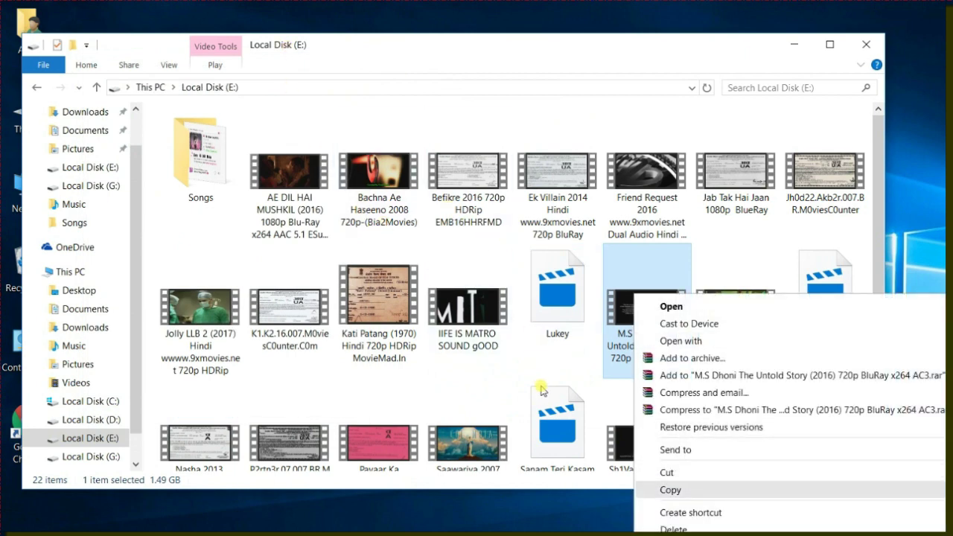
{"action": "key", "text": "Return"}
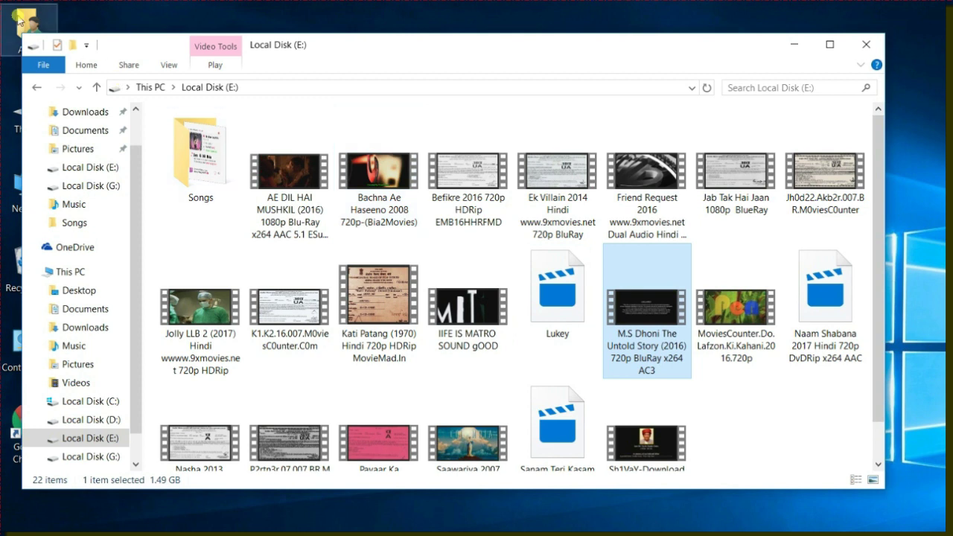
{"action": "left_click", "coordinate": [35, 87]}
{"action": "key", "text": "Down"}
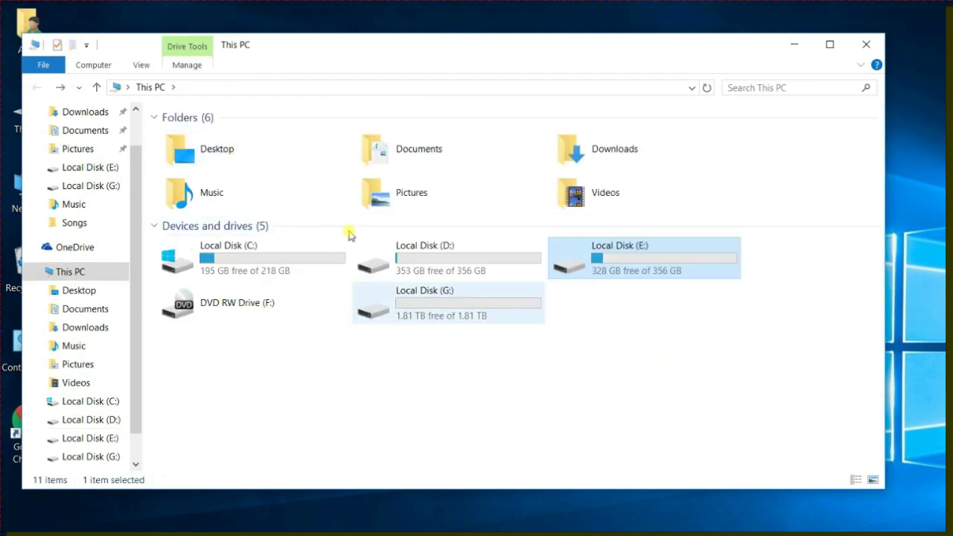
{"action": "key", "text": "Return"}
{"action": "key", "text": "shift+F10"}
{"action": "key", "text": "Down"}
{"action": "key", "text": "Down"}
{"action": "key", "text": "Down"}
{"action": "key", "text": "Down"}
{"action": "key", "text": "Down"}
{"action": "key", "text": "Down"}
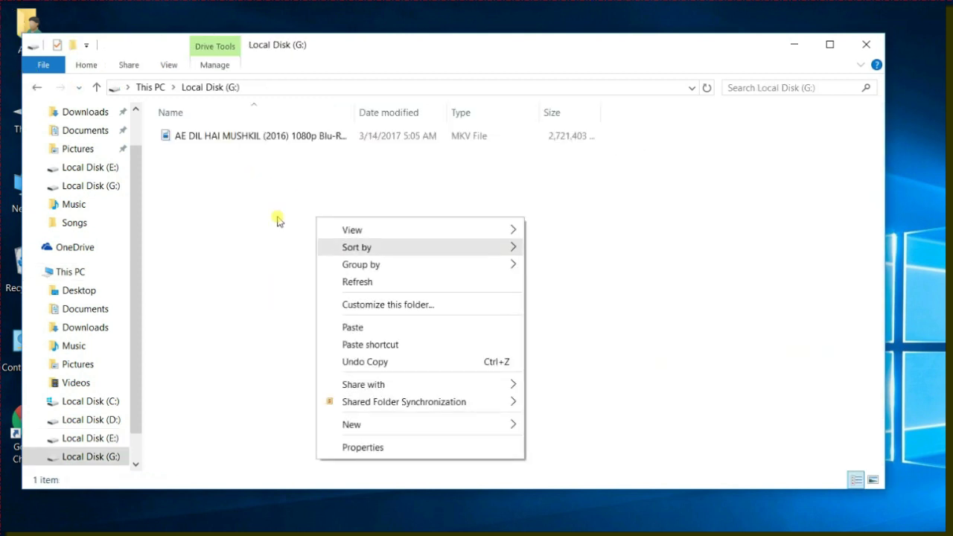
{"action": "key", "text": "Up"}
{"action": "key", "text": "Return"}
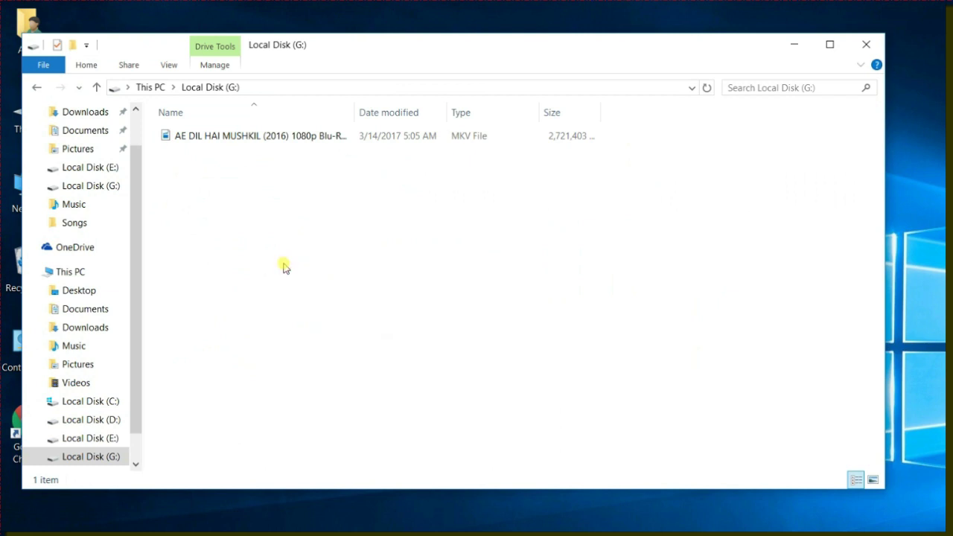
{"action": "left_click_drag", "start_coordinate": [461, 157], "coordinate": [83, 26]}
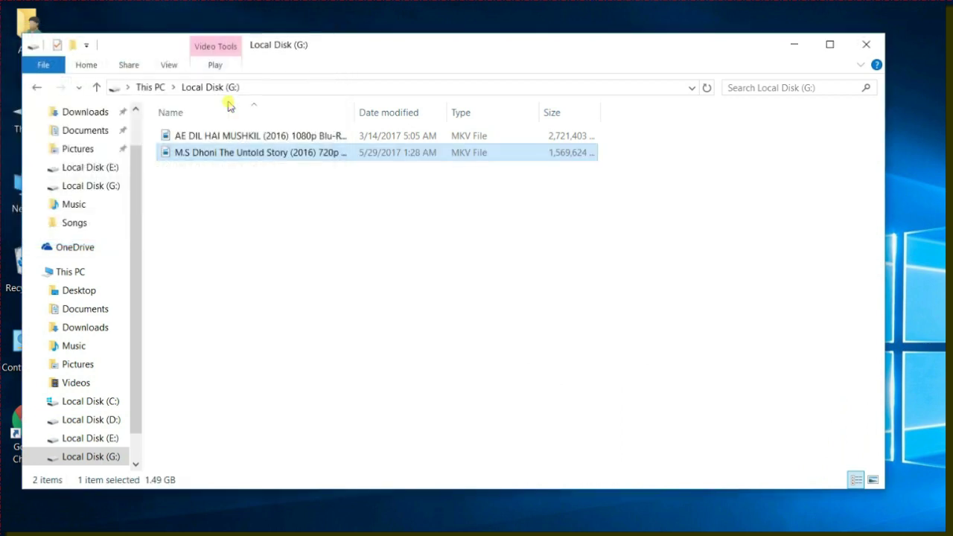
Copy the AE DIL HAI MUSHKIL (2016) movie on Local Disk (G:) to the clipboard.
{"action": "left_click", "coordinate": [239, 205]}
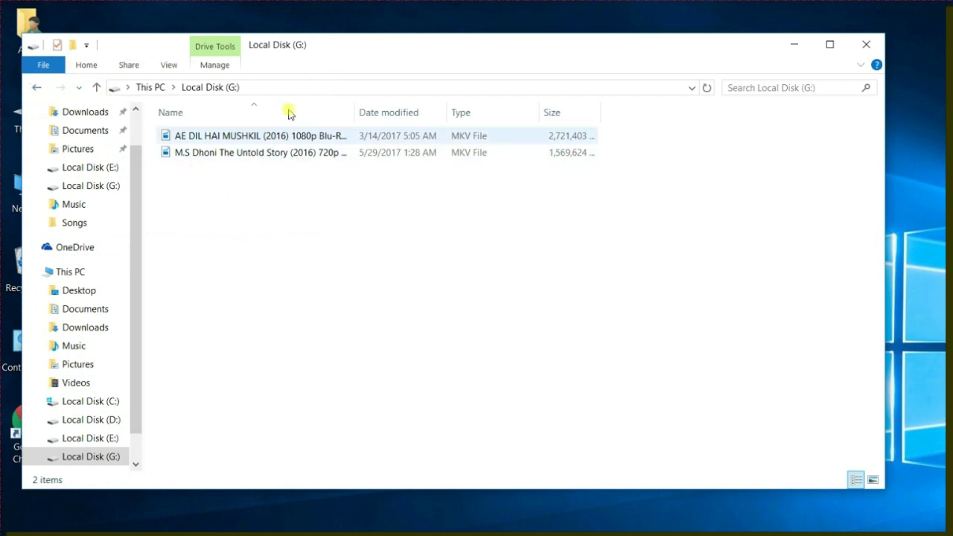
{"action": "key", "text": "Down"}
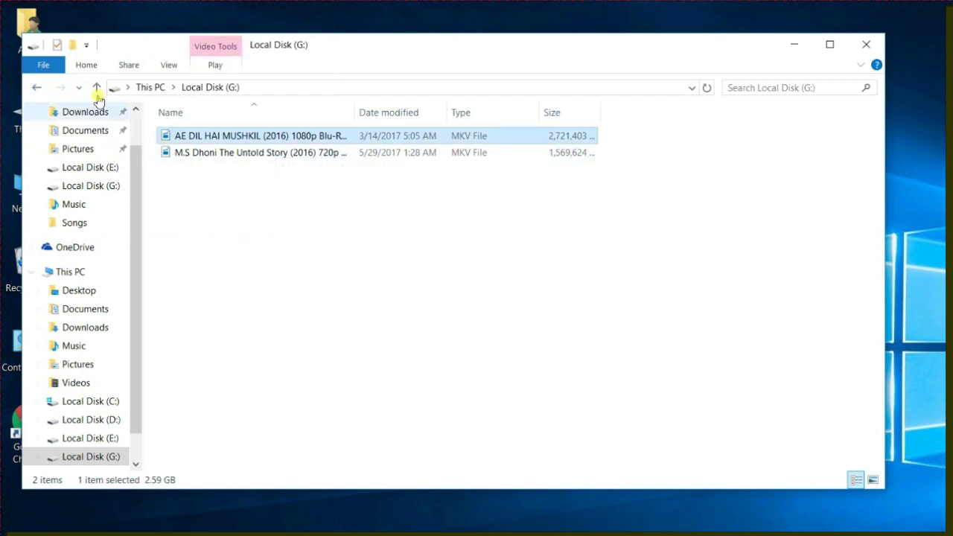
{"action": "key", "text": "shift+F10"}
{"action": "key", "text": "Down"}
{"action": "key", "text": "Down"}
{"action": "key", "text": "Down"}
{"action": "key", "text": "Down"}
{"action": "key", "text": "Down"}
{"action": "key", "text": "Down"}
{"action": "key", "text": "Down"}
{"action": "key", "text": "Down"}
{"action": "key", "text": "Down"}
{"action": "key", "text": "Down"}
{"action": "key", "text": "Down"}
{"action": "key", "text": "Return"}
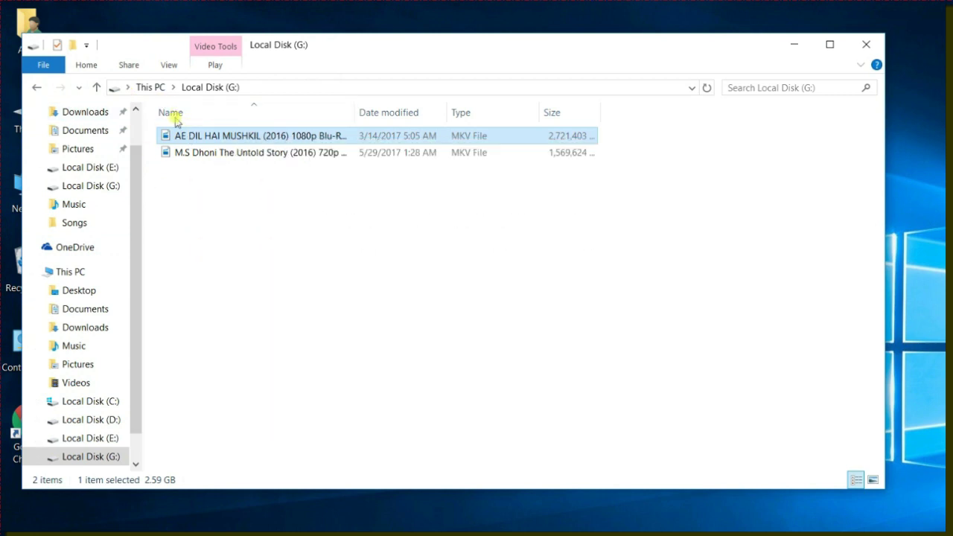
Try to paste the copied movie into the root of Local Disk (C:).
{"action": "left_click", "coordinate": [96, 88]}
{"action": "key", "text": "Up"}
{"action": "key", "text": "Right"}
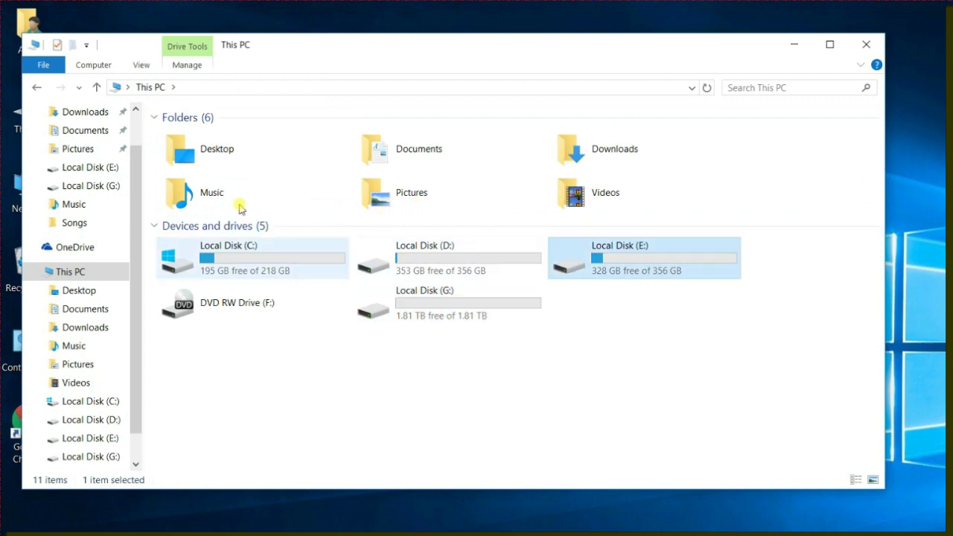
{"action": "key", "text": "Left"}
{"action": "key", "text": "Left"}
{"action": "key", "text": "Return"}
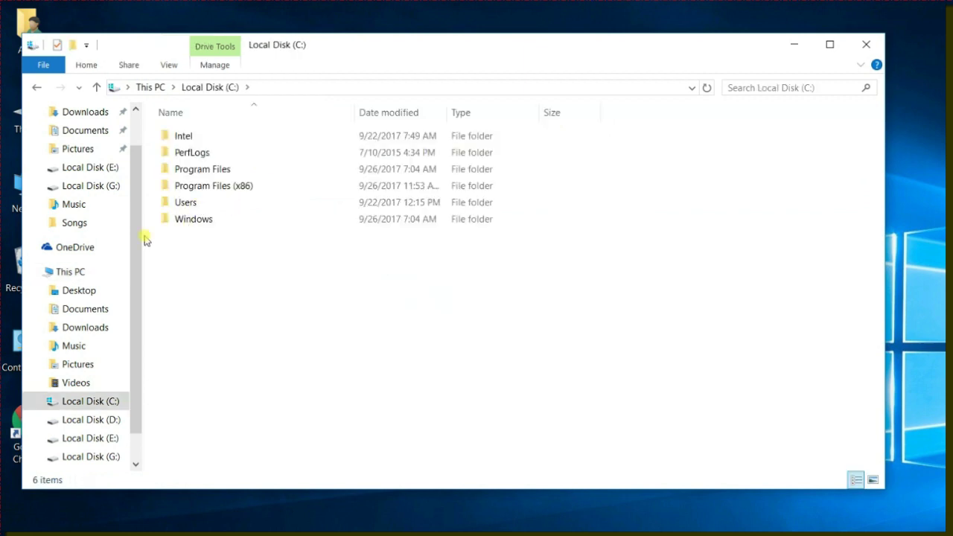
{"action": "key", "text": "shift+F10"}
{"action": "key", "text": "Down"}
{"action": "key", "text": "Down"}
{"action": "key", "text": "Down"}
{"action": "key", "text": "Down"}
{"action": "key", "text": "Down"}
{"action": "key", "text": "Up"}
{"action": "key", "text": "Return"}
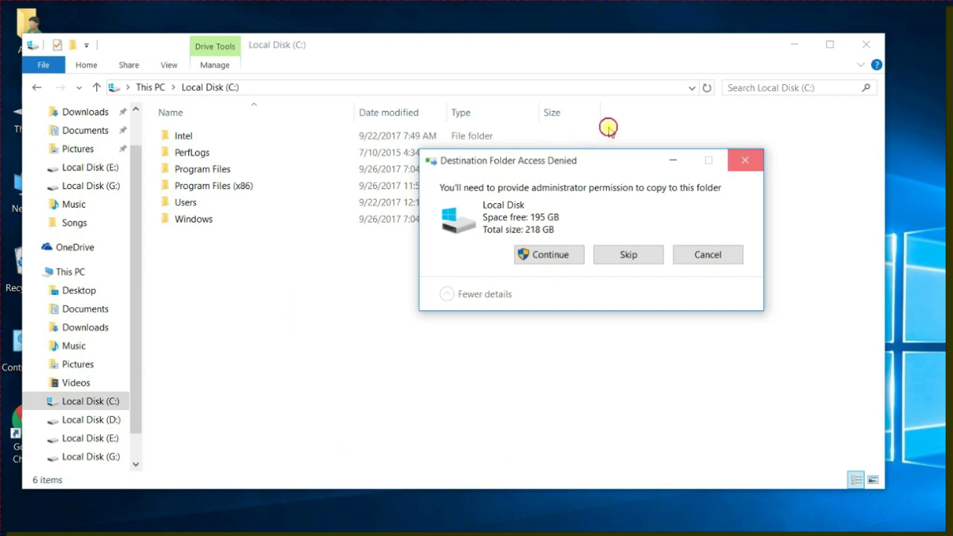
{"action": "key", "text": "Escape"}
Paste the AE DIL HAI MUSHKIL (2016) movie into the root of Local Disk (D:) and return to This PC.
{"action": "left_click", "coordinate": [150, 87]}
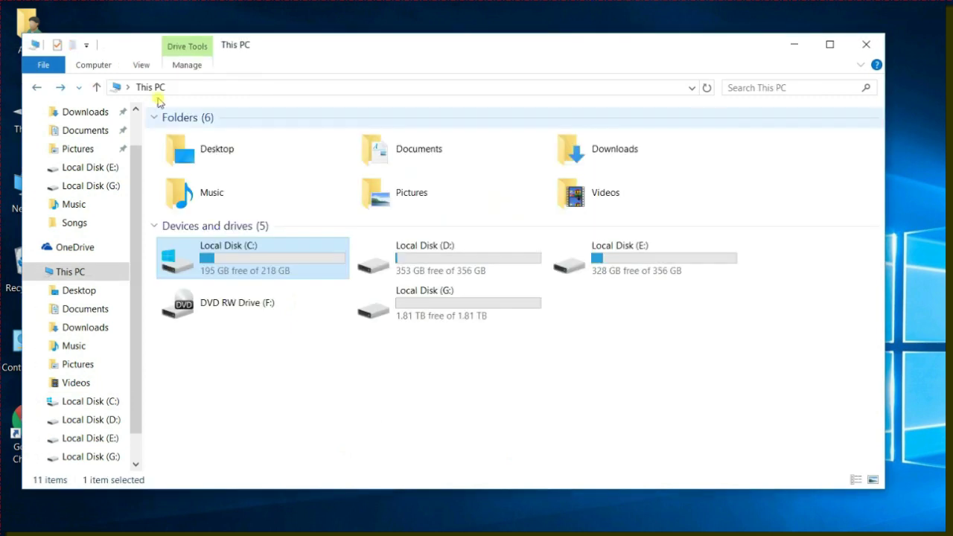
{"action": "key", "text": "Right"}
{"action": "key", "text": "Return"}
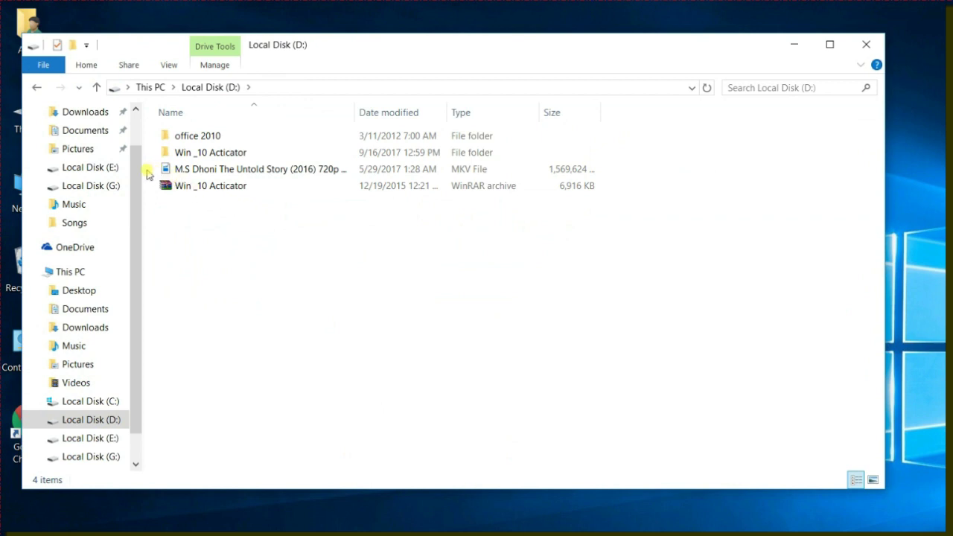
{"action": "right_click", "coordinate": [184, 212]}
{"action": "key", "text": "Escape"}
{"action": "key", "text": "ctrl+v"}
{"action": "left_click_drag", "start_coordinate": [471, 158], "coordinate": [73, 35]}
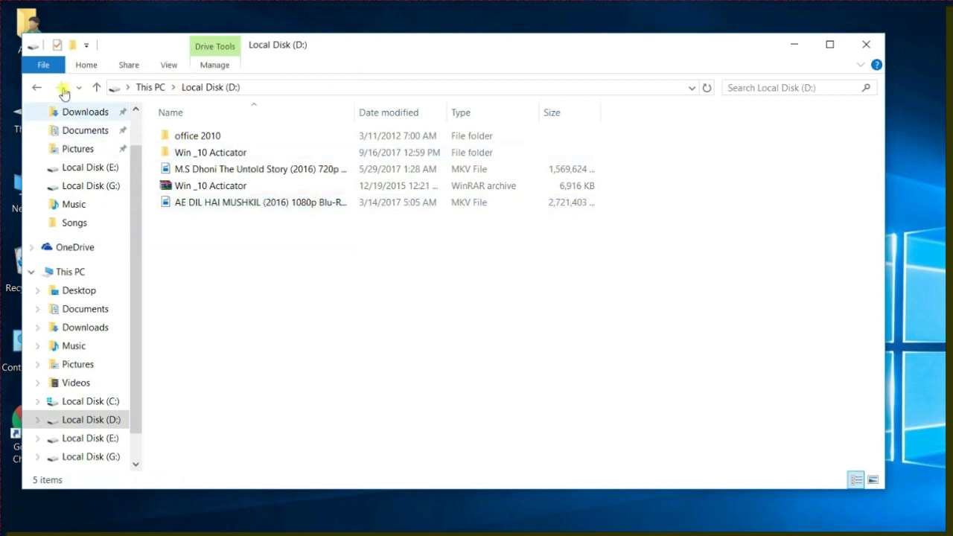
{"action": "left_click", "coordinate": [35, 85]}
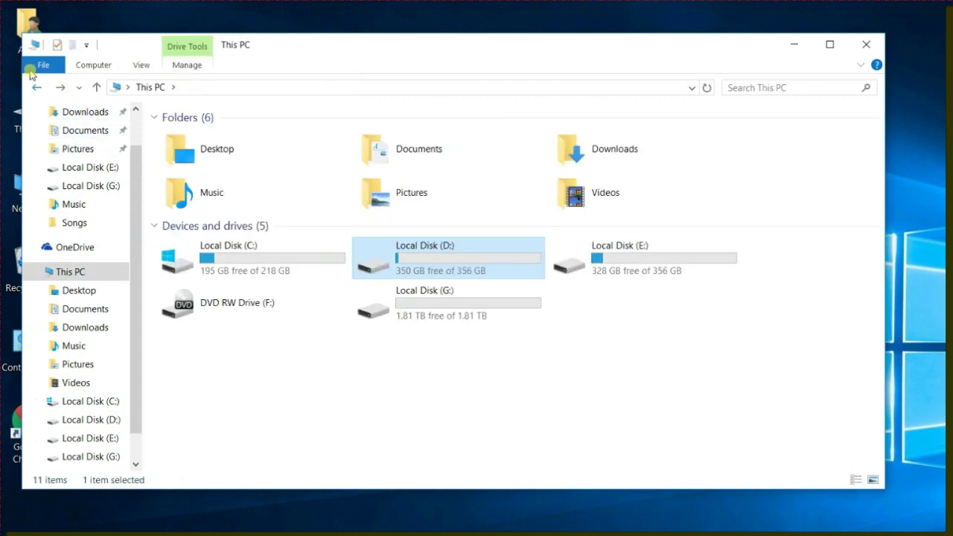
Close the This PC window to return to the desktop.
{"action": "right_click", "coordinate": [349, 292]}
{"action": "right_click", "coordinate": [350, 290]}
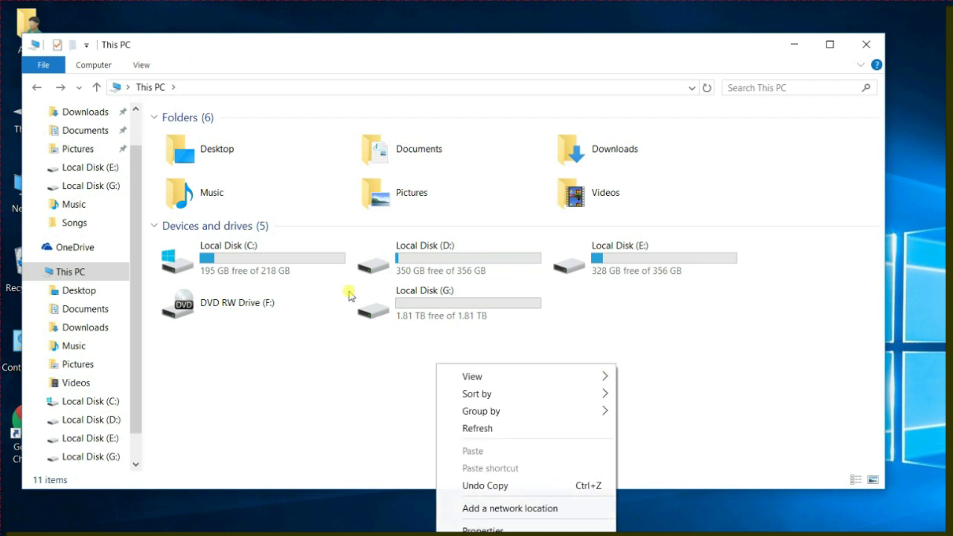
{"action": "key", "text": "Escape"}
{"action": "key", "text": "Down"}
{"action": "left_click", "coordinate": [356, 227]}
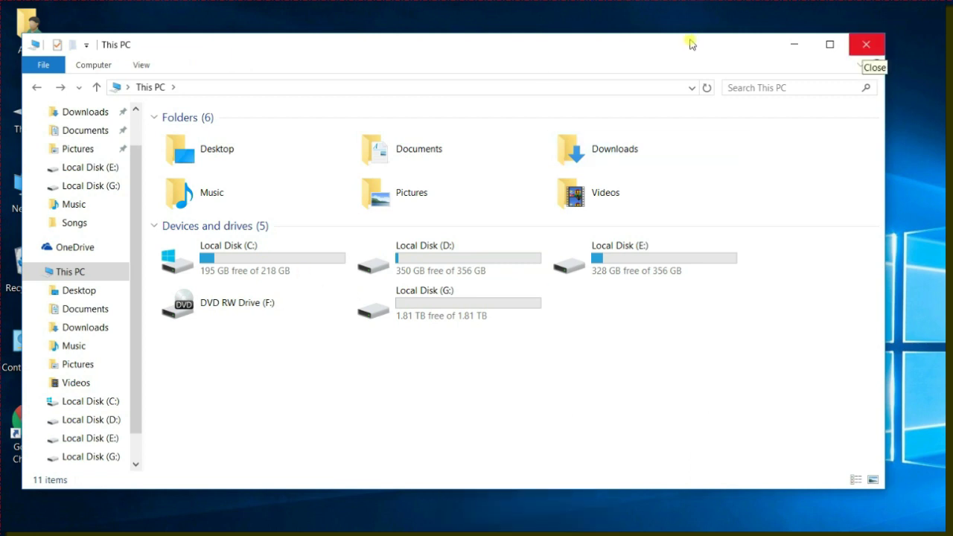
{"action": "key", "text": "alt+F4"}
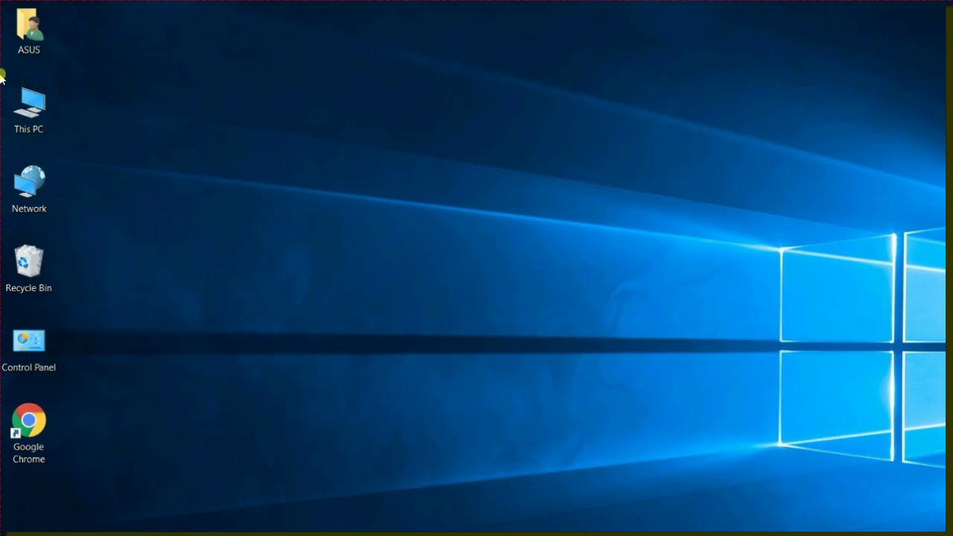
Reopen This PC from the desktop and open Local Disk (G:).
{"action": "left_click", "coordinate": [24, 93]}
{"action": "double_click", "coordinate": [41, 99]}
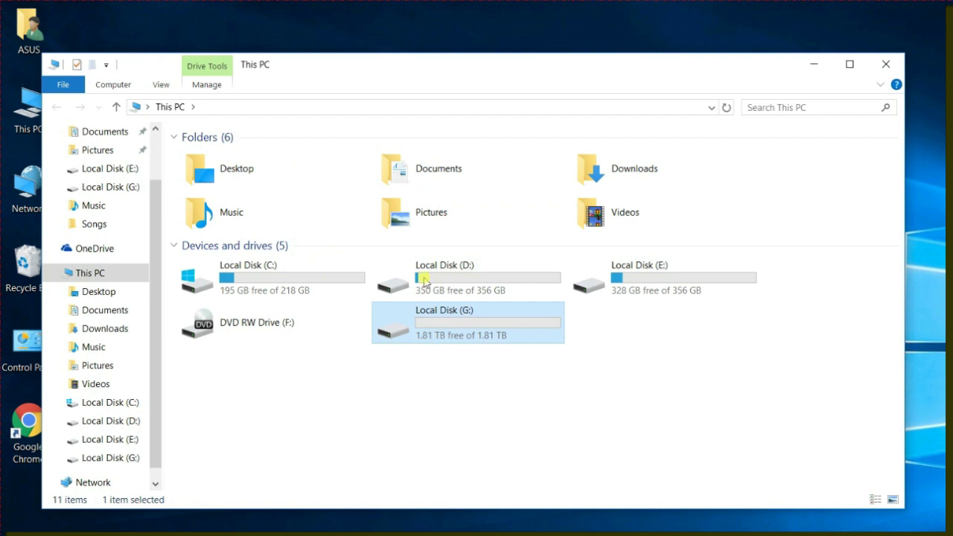
{"action": "key", "text": "Return"}
Play the M.S Dhoni The Untold Story (2016) movie from Local Disk (G:) to check playback, and close the player.
{"action": "key", "text": "Down"}
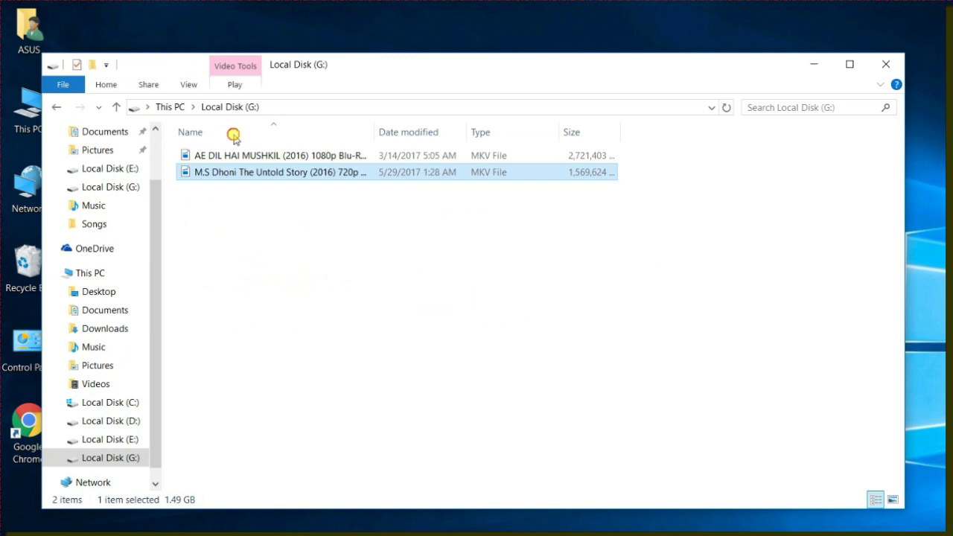
{"action": "key", "text": "Return"}
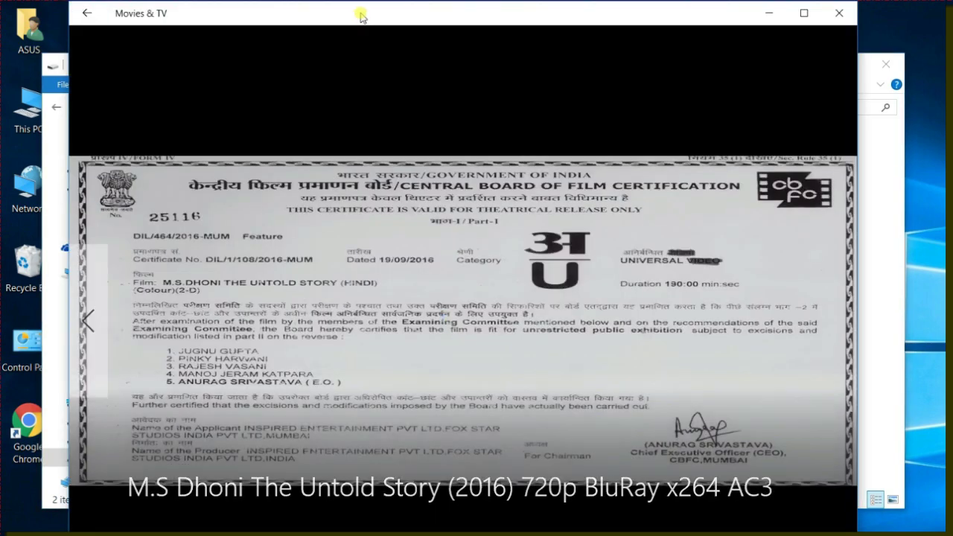
{"action": "left_click_drag", "start_coordinate": [362, 15], "coordinate": [302, 15]}
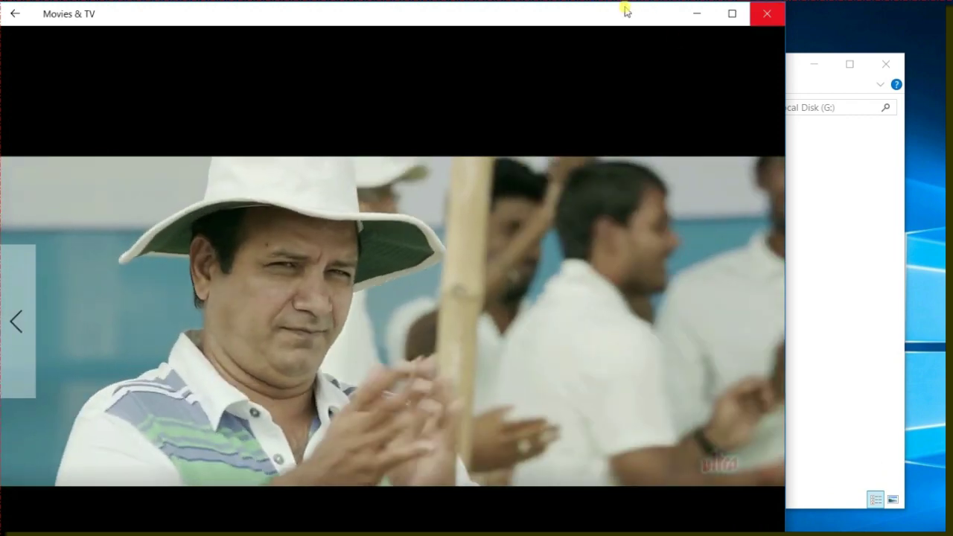
{"action": "key", "text": "alt+F4"}
{"action": "left_click", "coordinate": [364, 192]}
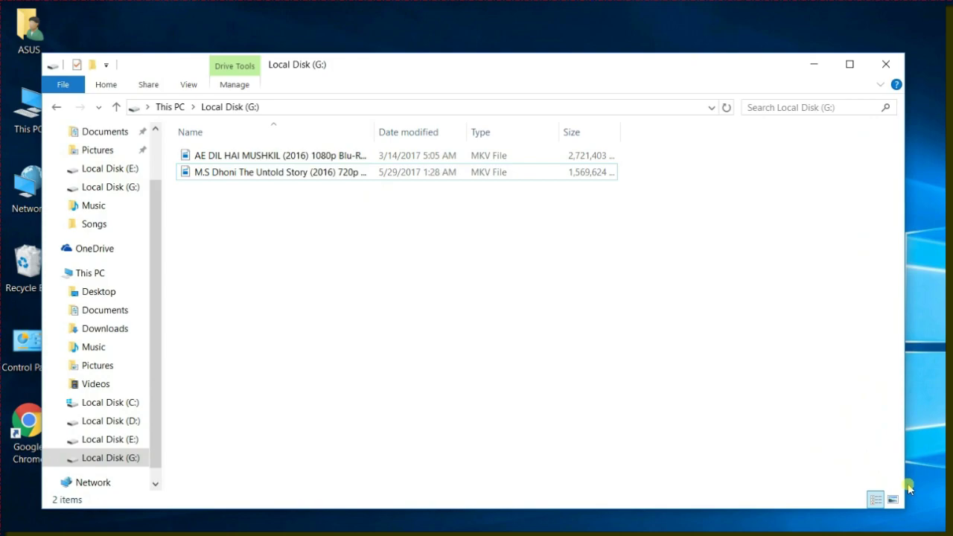